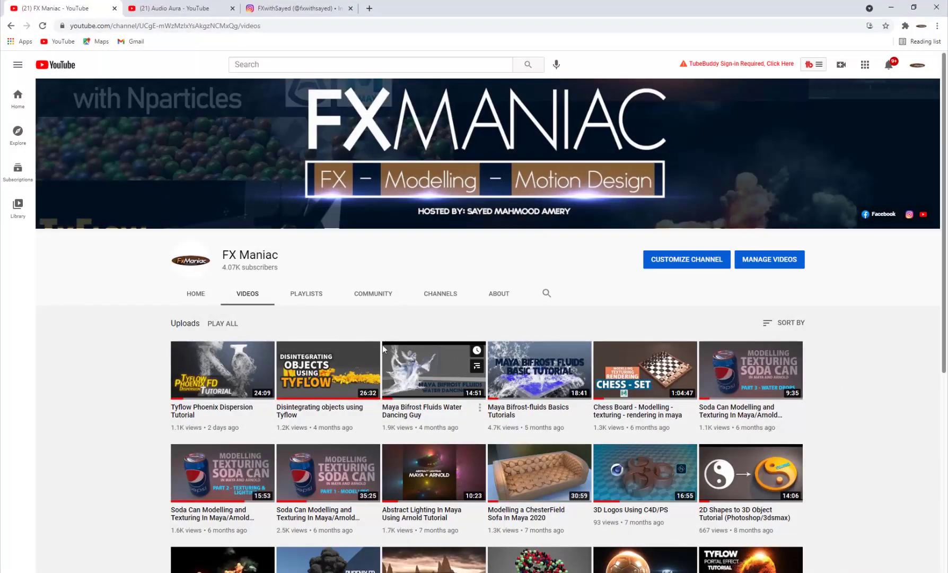
- Look through the uploaded tutorial videos on the FX Maniac YouTube channel
scroll(359, 388, "down", 3)
scroll(371, 376, "up", 2)
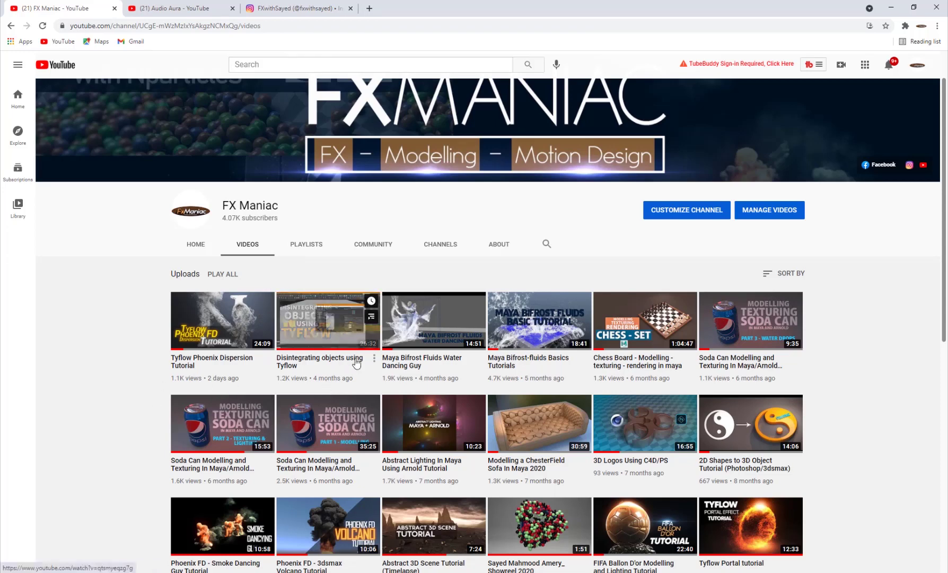
scroll(343, 348, "up", 1)
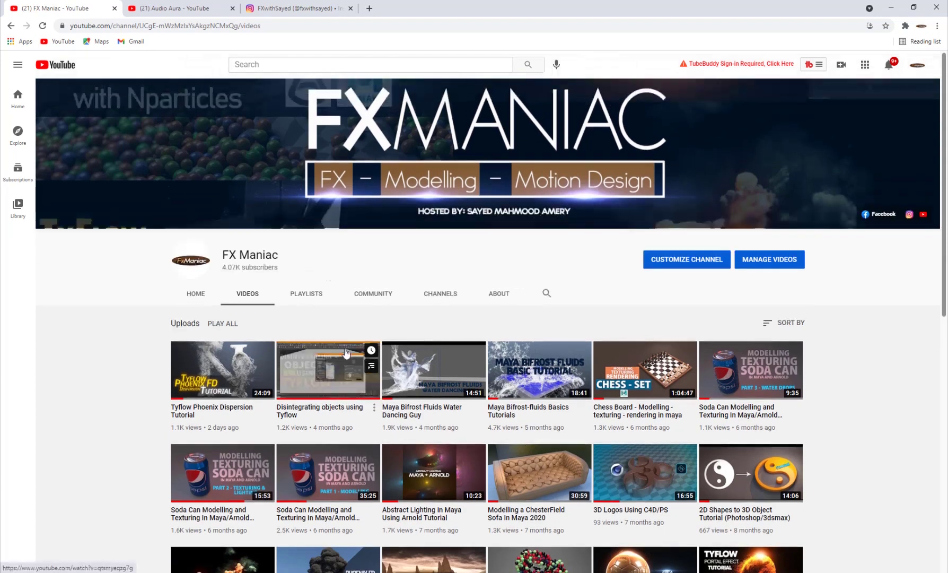
scroll(490, 374, "down", 3)
scroll(490, 373, "up", 3)
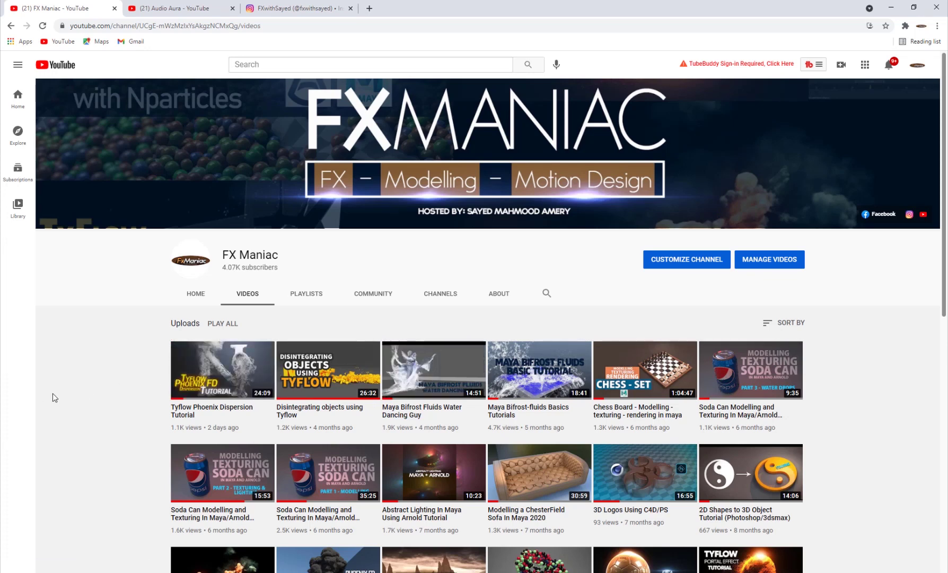
scroll(61, 395, "down", 1)
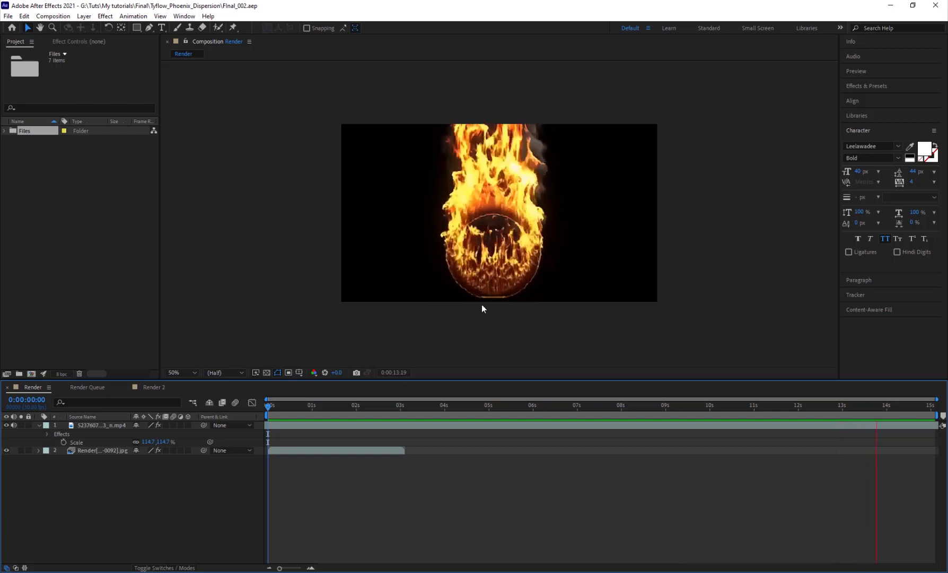
- Scrub the burning ring clip in After Effects and browse the effect posts on the Instagram profile
left_click_drag(413, 406, 501, 406)
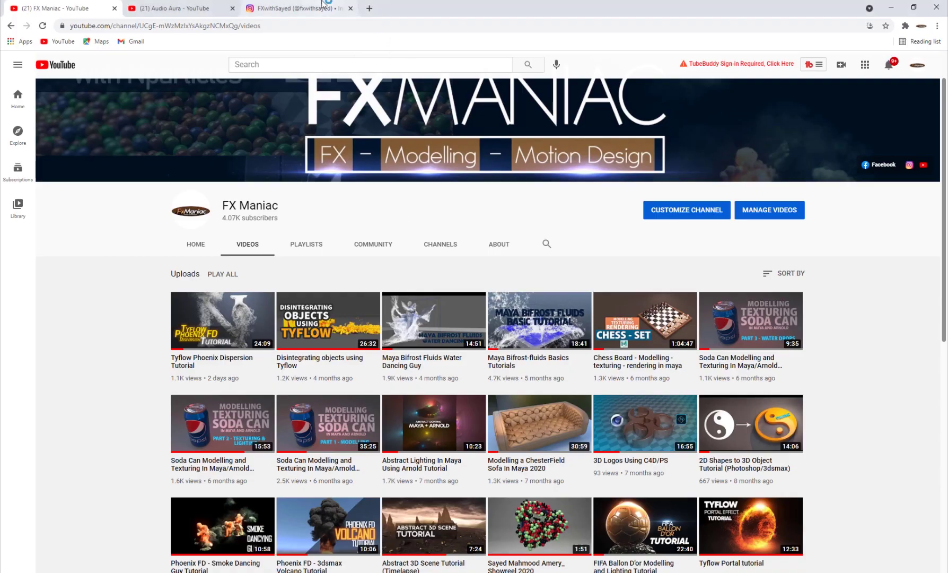
left_click(318, 8)
scroll(612, 239, "down", 3)
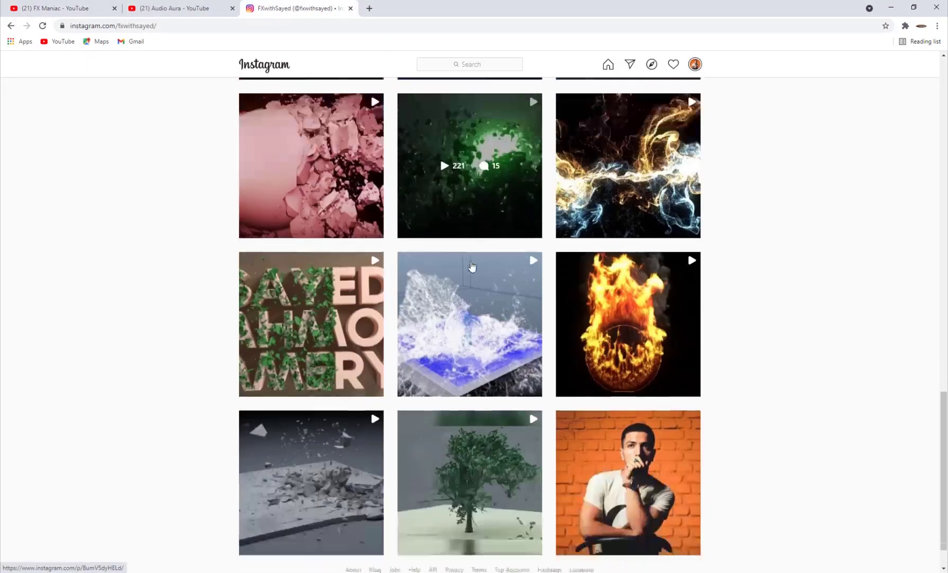
scroll(612, 240, "up", 20)
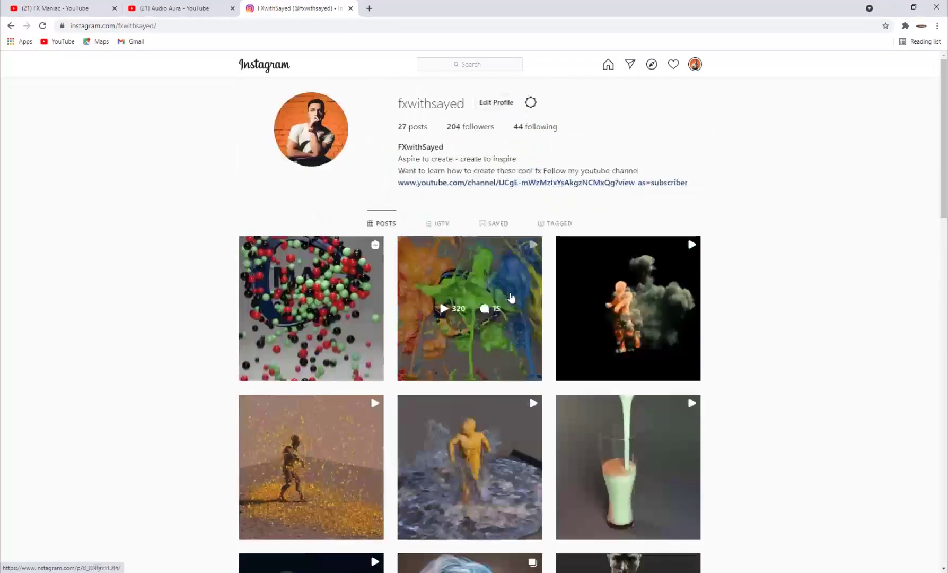
scroll(601, 311, "down", 18)
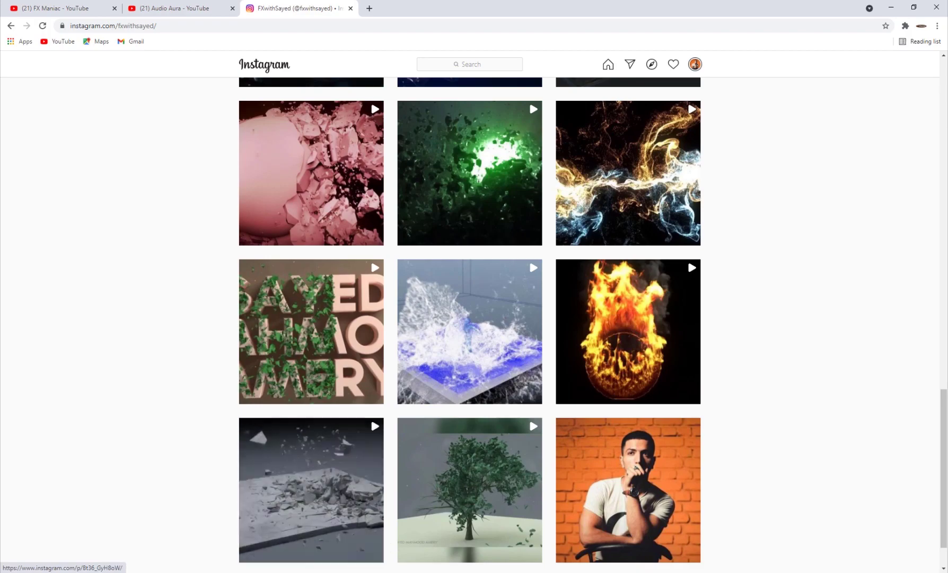
- Switch to After Effects and play the Render composition's burning ring clip from 0:00:06:24
key("alt+Tab")
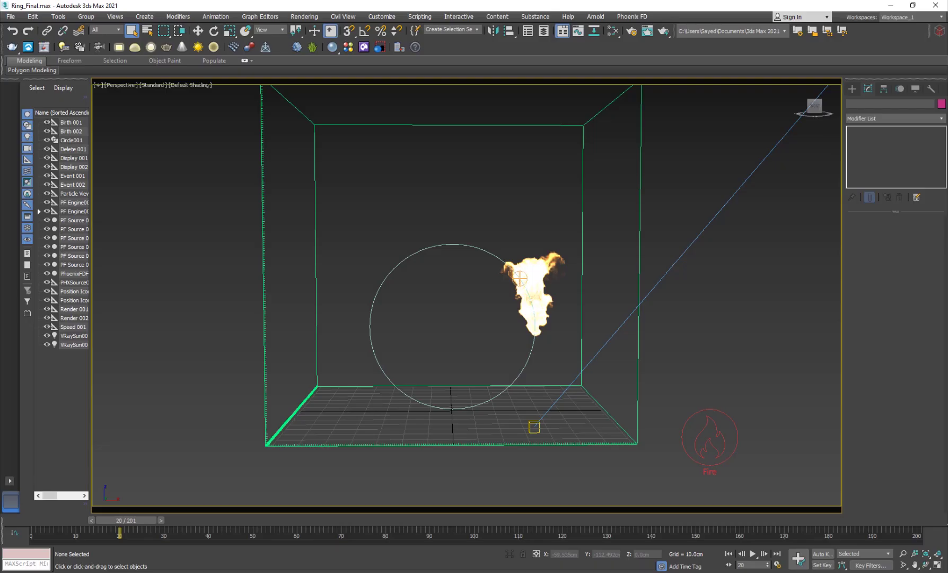
key("alt+Tab")
left_click_drag(428, 413, 570, 417)
key("space")
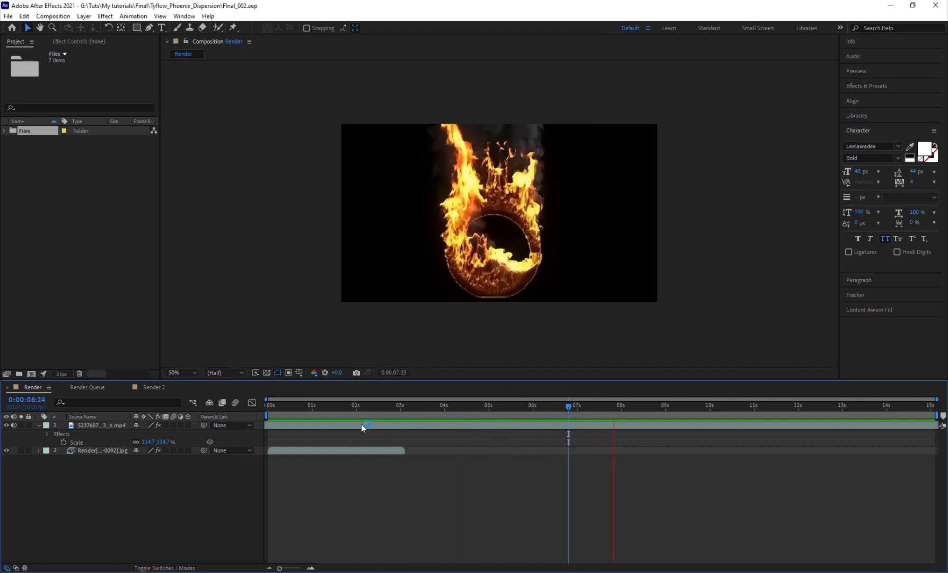
- Open the Render 2 composition and scrub through its ring of fire animation
left_click(154, 386)
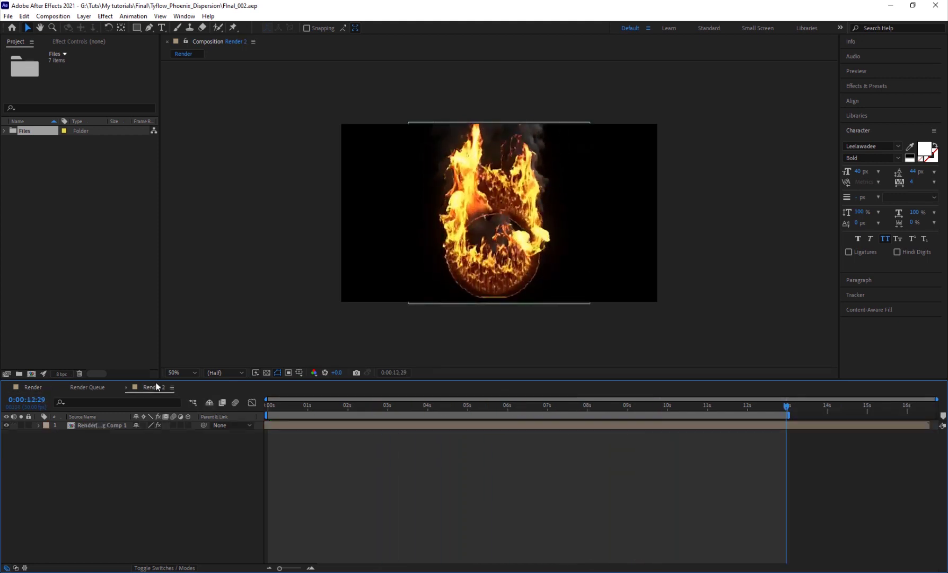
left_click_drag(335, 410, 316, 414)
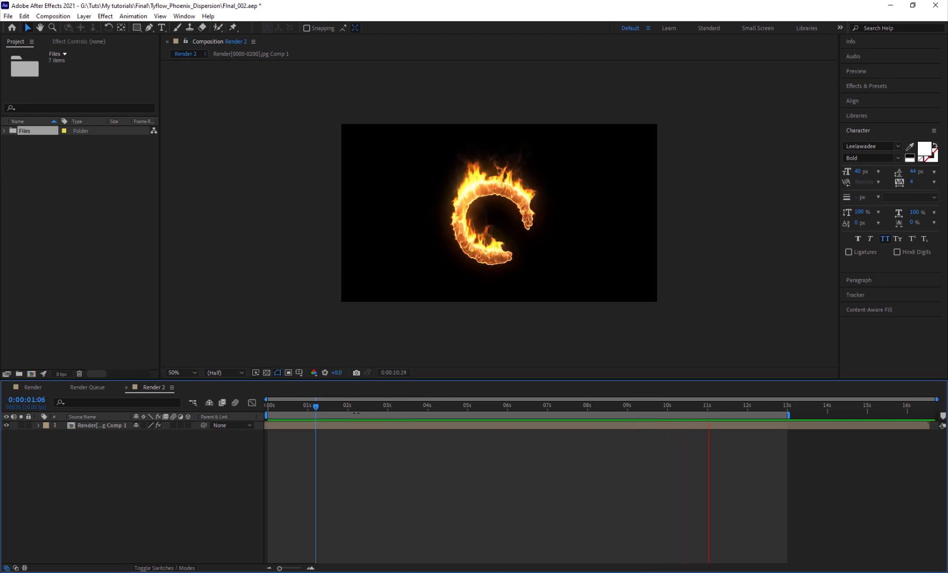
left_click_drag(387, 411, 618, 392)
left_click_drag(528, 392, 450, 384)
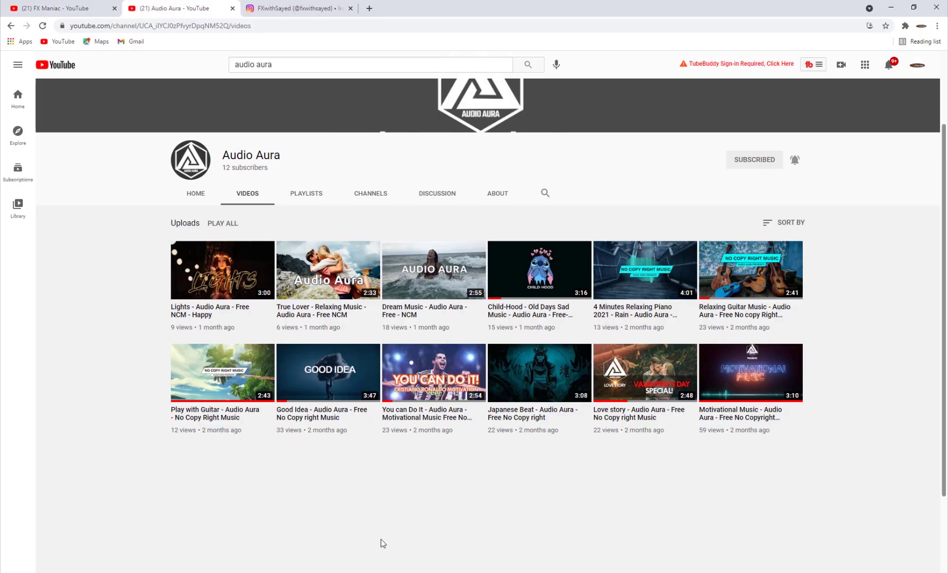
- Look through the free music uploads on the Audio Aura YouTube channel
scroll(380, 538, "up", 2)
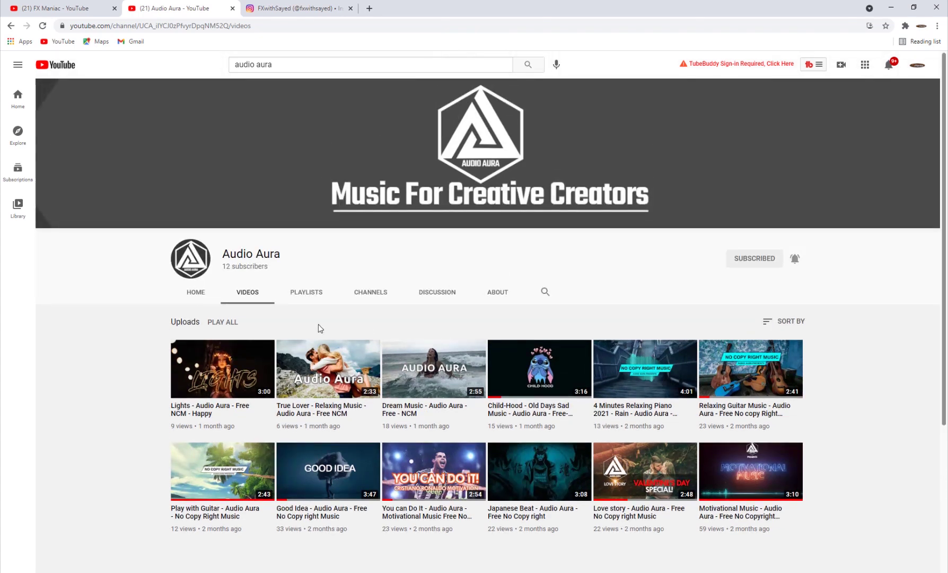
scroll(304, 309, "down", 3)
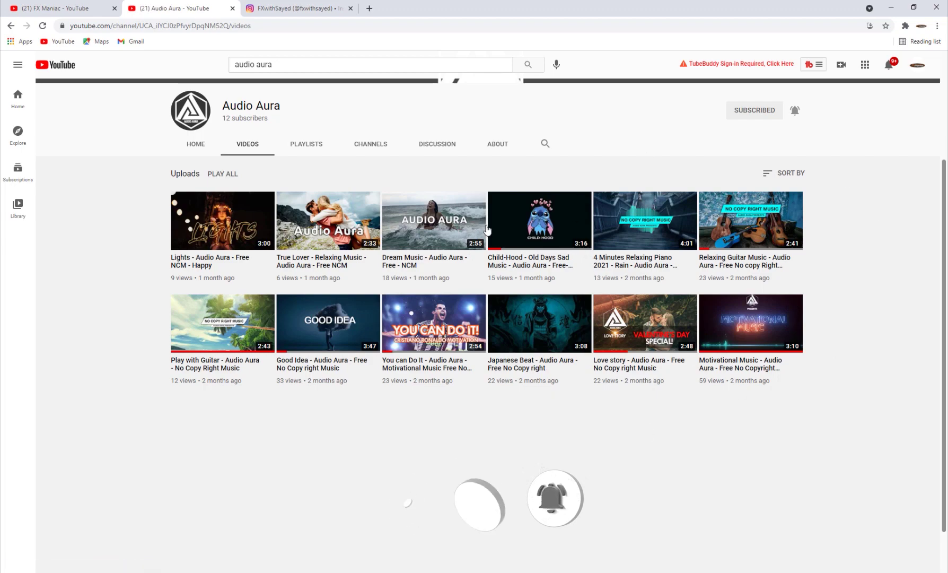
scroll(328, 339, "down", 3)
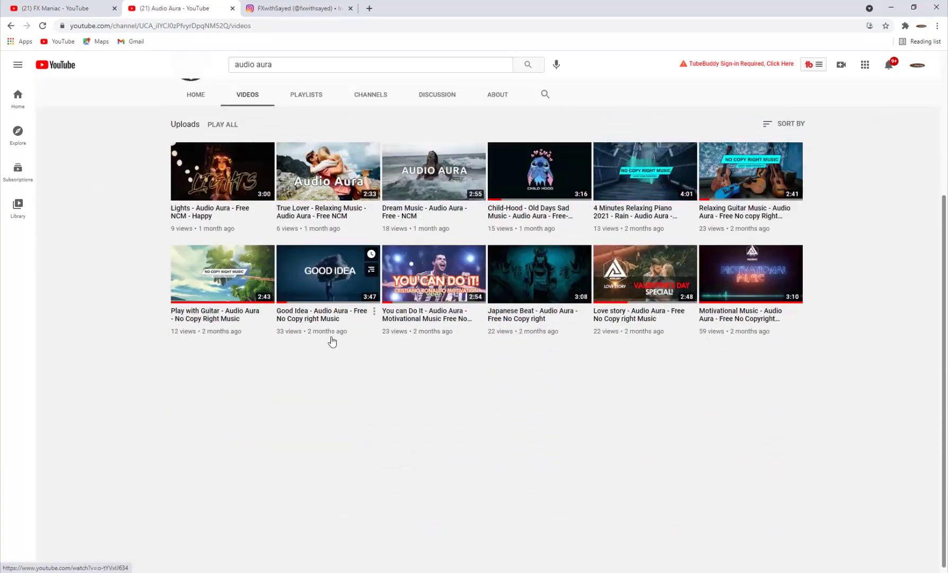
scroll(474, 341, "up", 1)
scroll(474, 342, "up", 2)
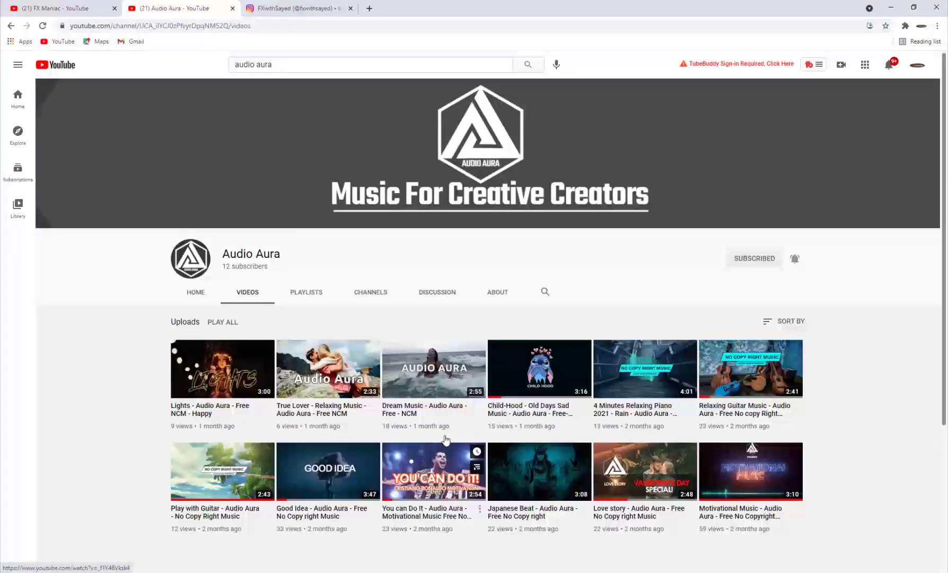
scroll(397, 353, "up", 2)
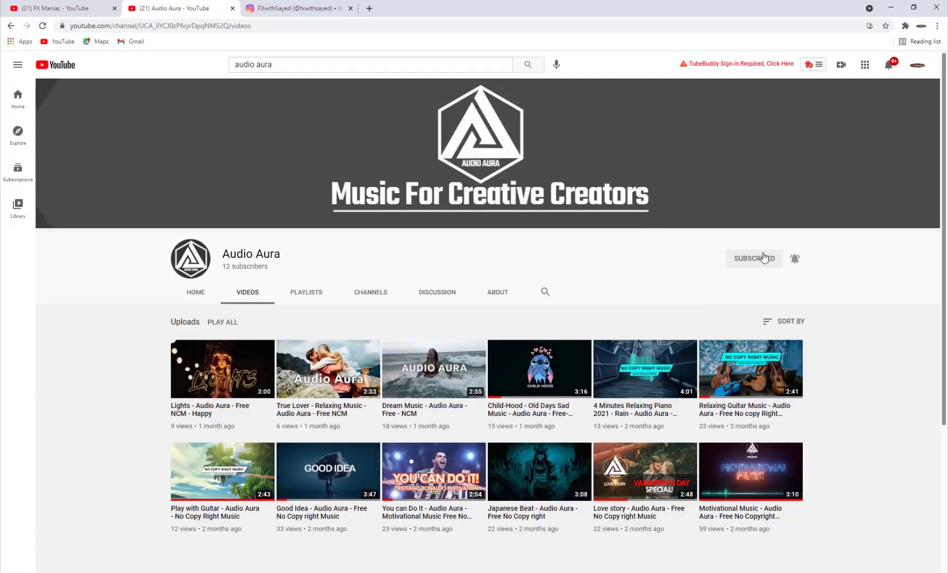
scroll(481, 285, "down", 4)
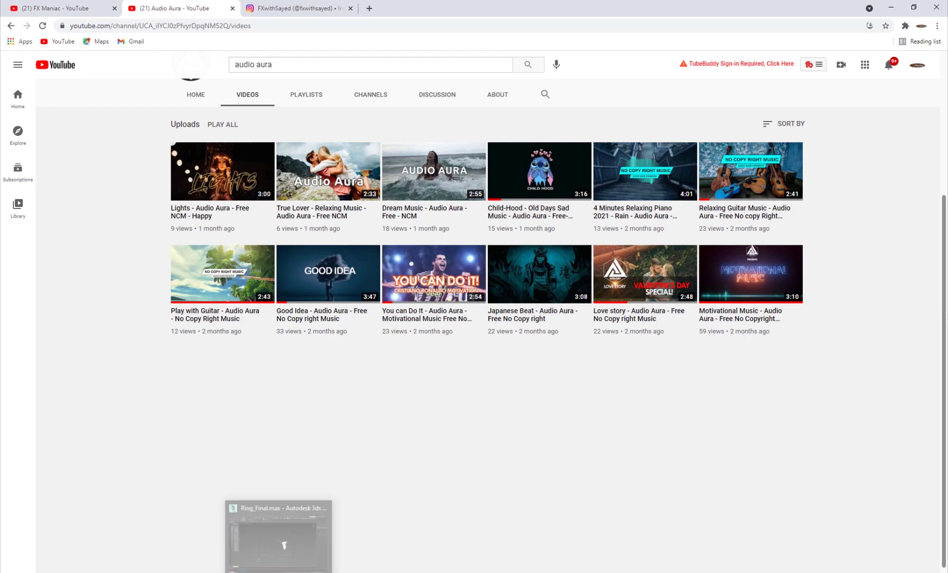
- Compare the ring fire simulation in 3ds Max with the burning ring clip in After Effects' Render composition
left_click(288, 493)
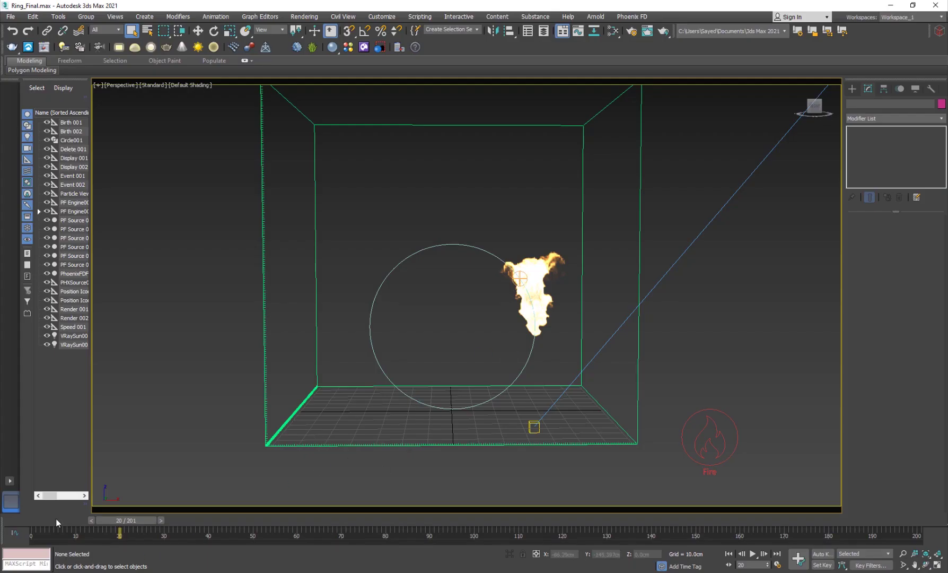
left_click_drag(126, 520, 645, 475)
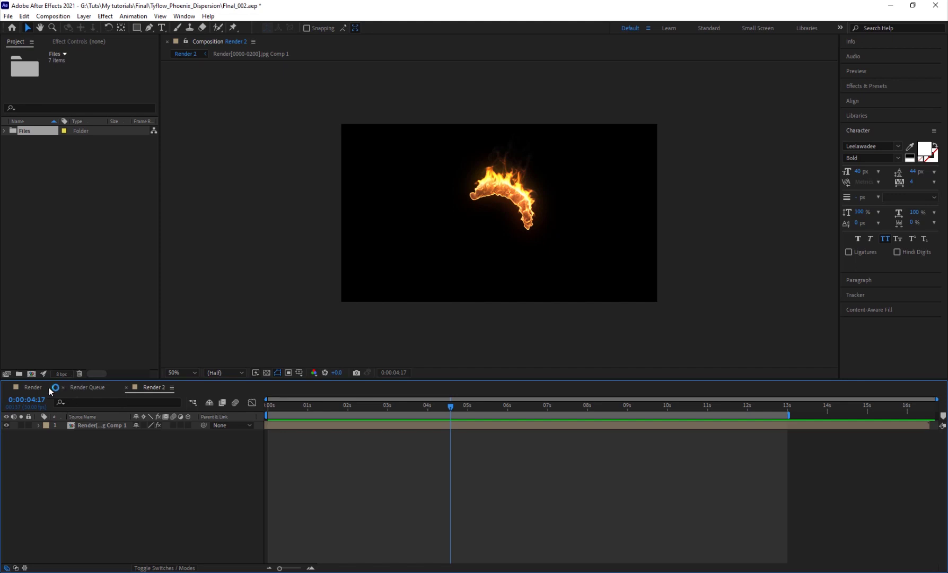
left_click(49, 390)
left_click_drag(332, 407, 502, 406)
key("space")
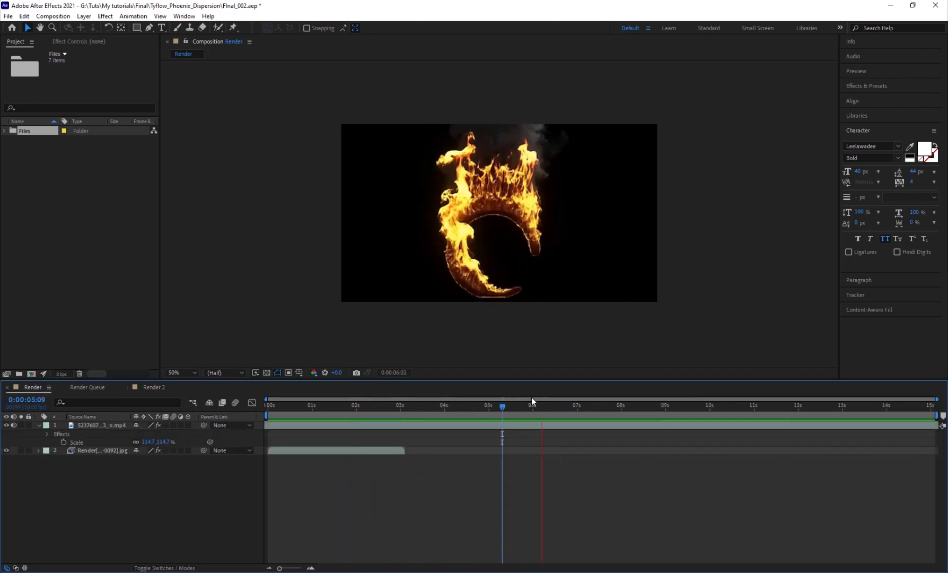
key("space")
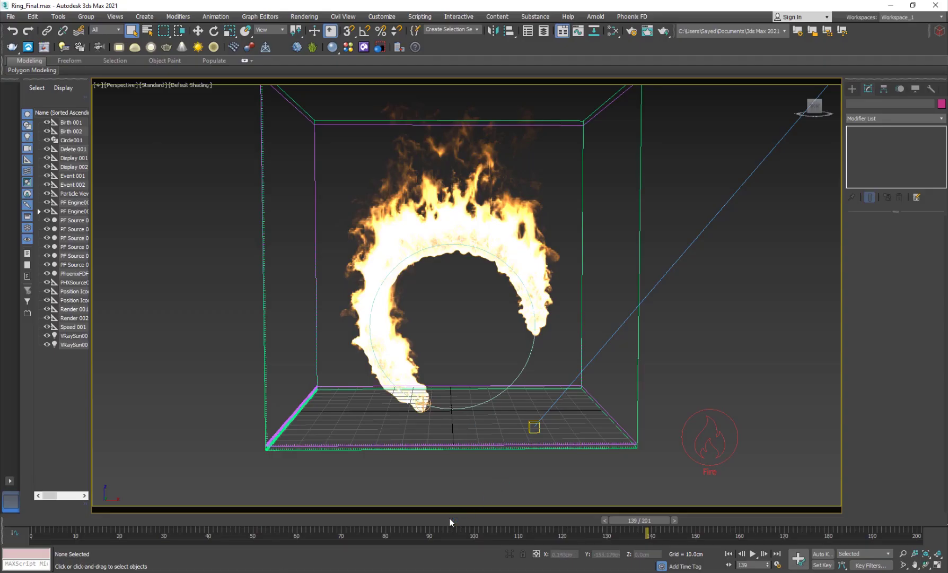
left_click_drag(449, 522, 614, 498)
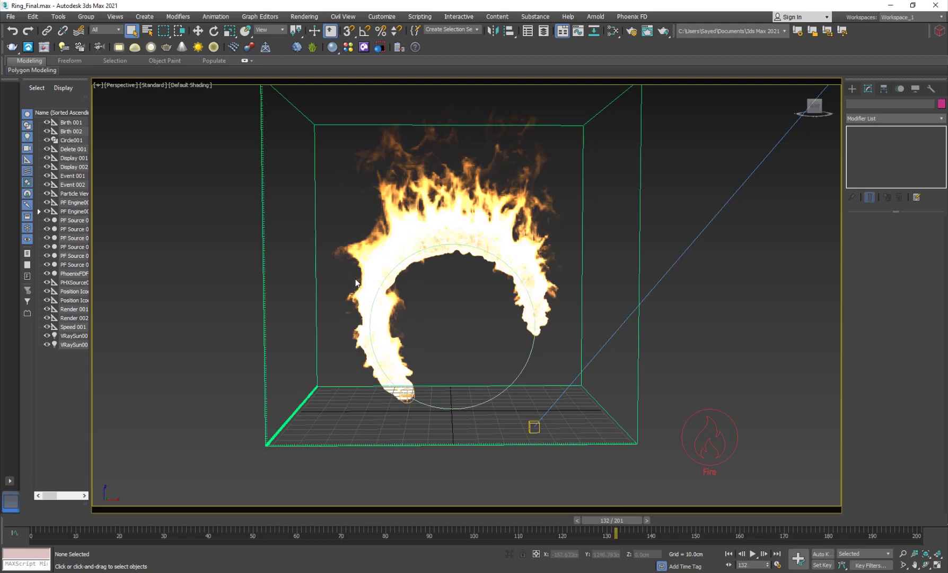
- Reset 3ds Max to an empty scene without saving the changes to Ring_Final.max
left_click(11, 17)
left_click(43, 46)
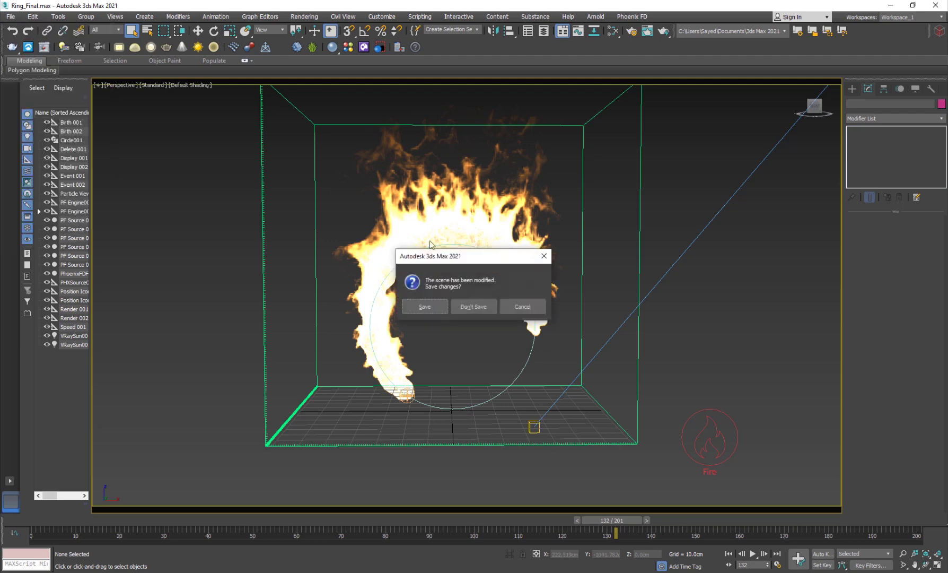
left_click(473, 306)
left_click(493, 307)
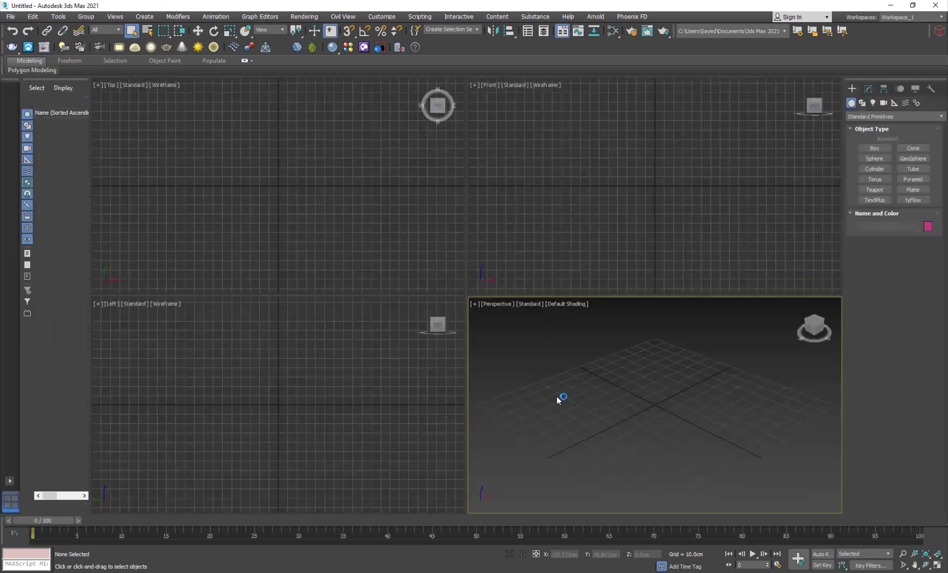
- Configure the display units as metric centimeters and the system unit scale as 1 unit = 1.0 centimeters
left_click(382, 16)
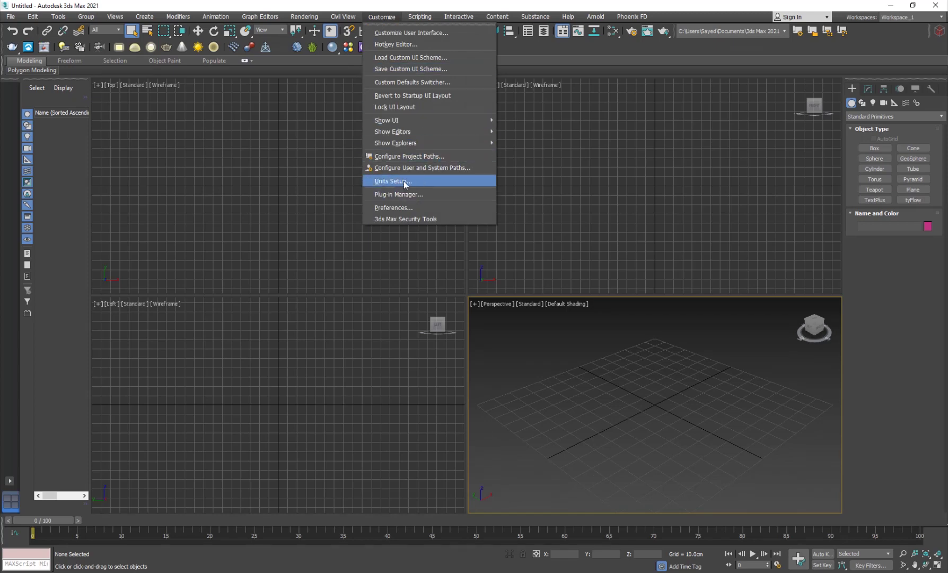
left_click(405, 181)
left_click_drag(446, 196, 477, 149)
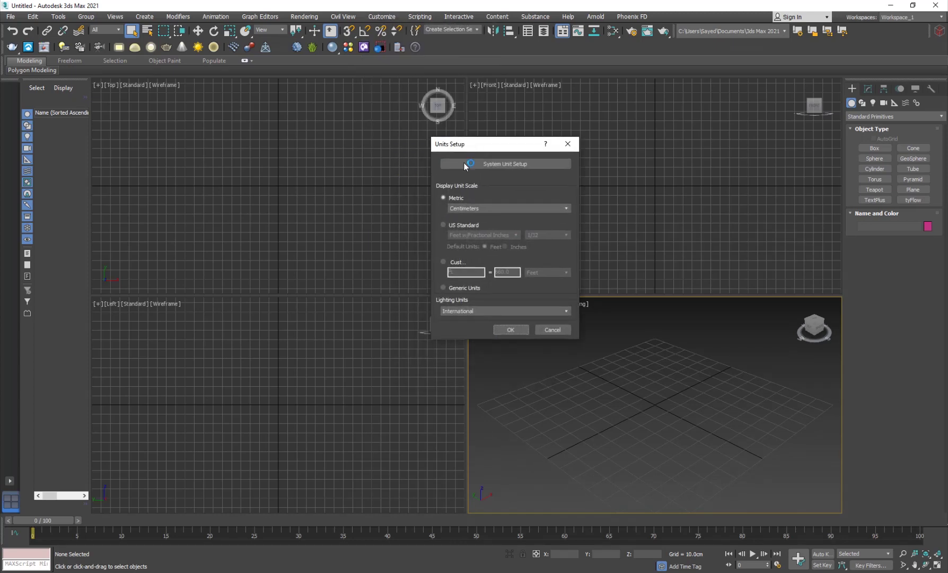
left_click(478, 208)
left_click(483, 215)
left_click(493, 163)
double_click(490, 210)
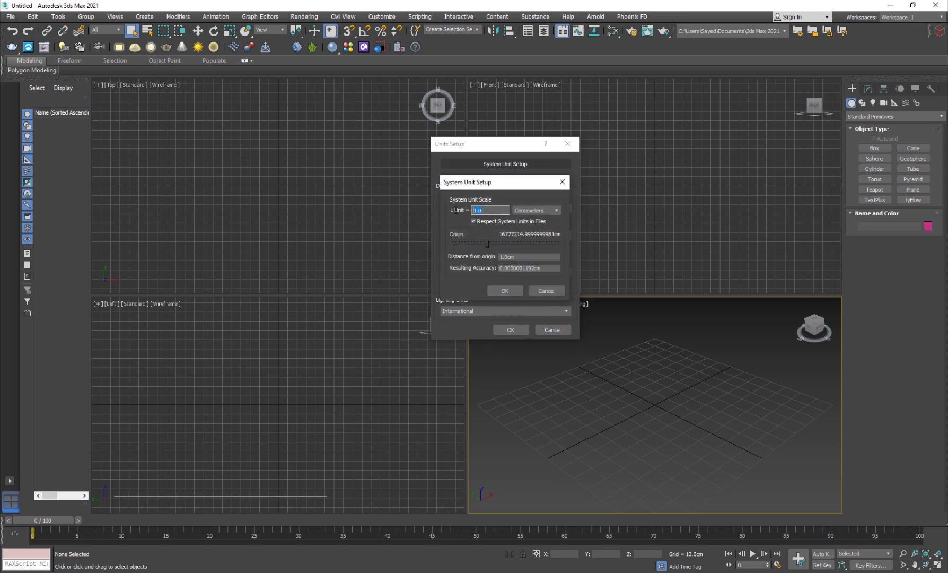
left_click(505, 290)
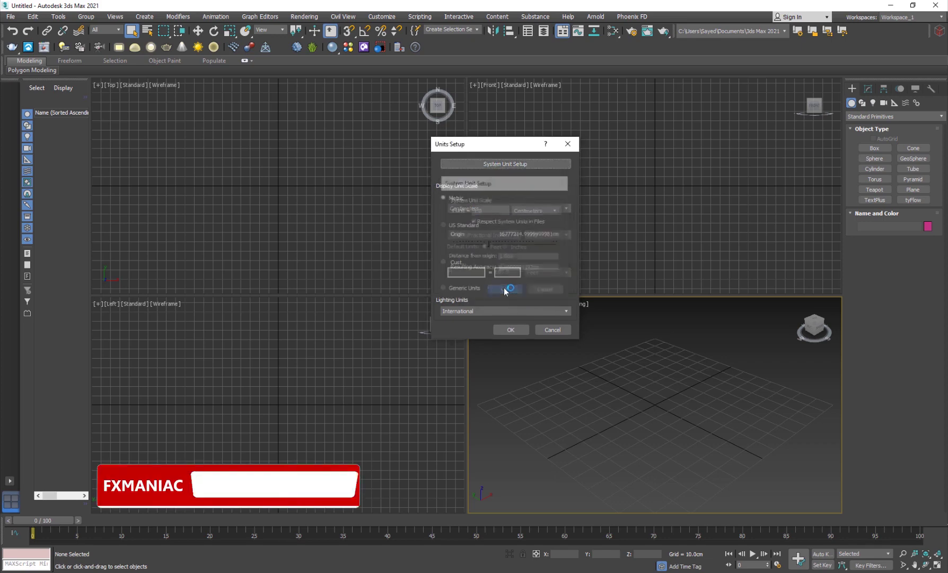
left_click(511, 330)
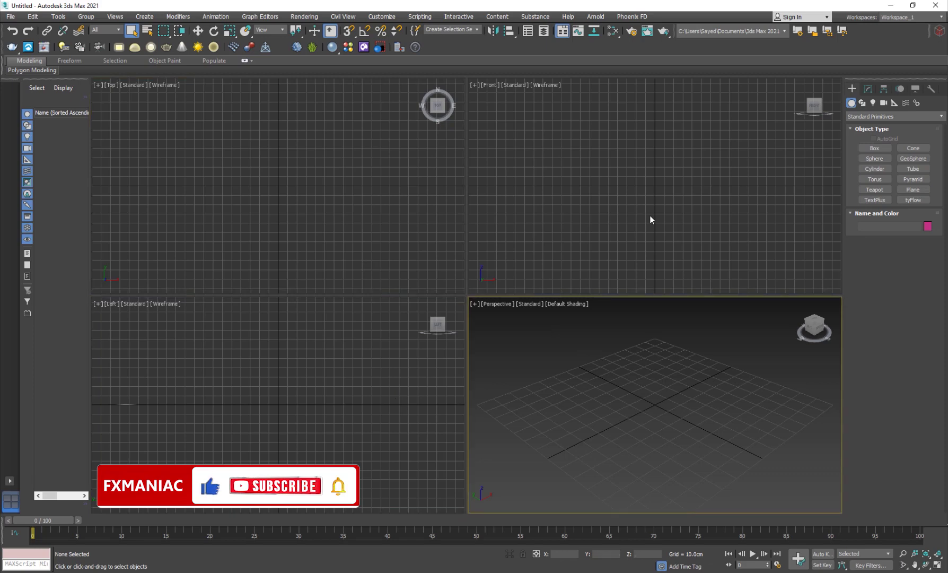
- Maximize the Perspective viewport and review the burning ring clip in After Effects
key("alt+w")
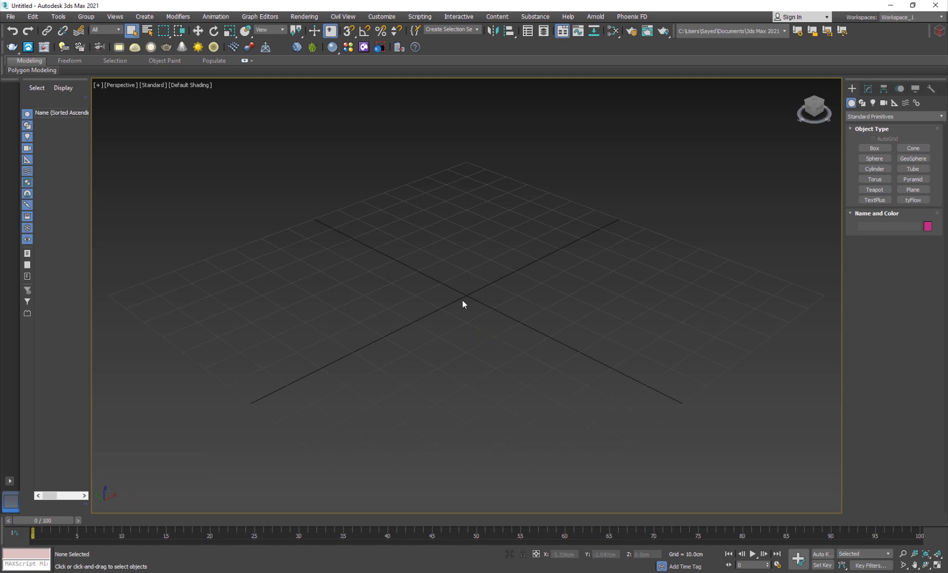
left_click(872, 159)
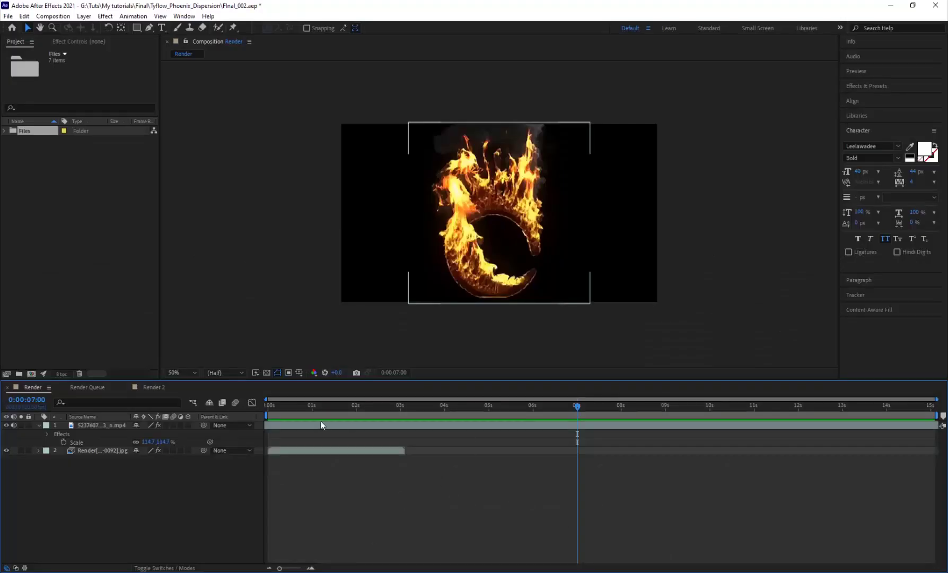
left_click_drag(318, 413, 351, 477)
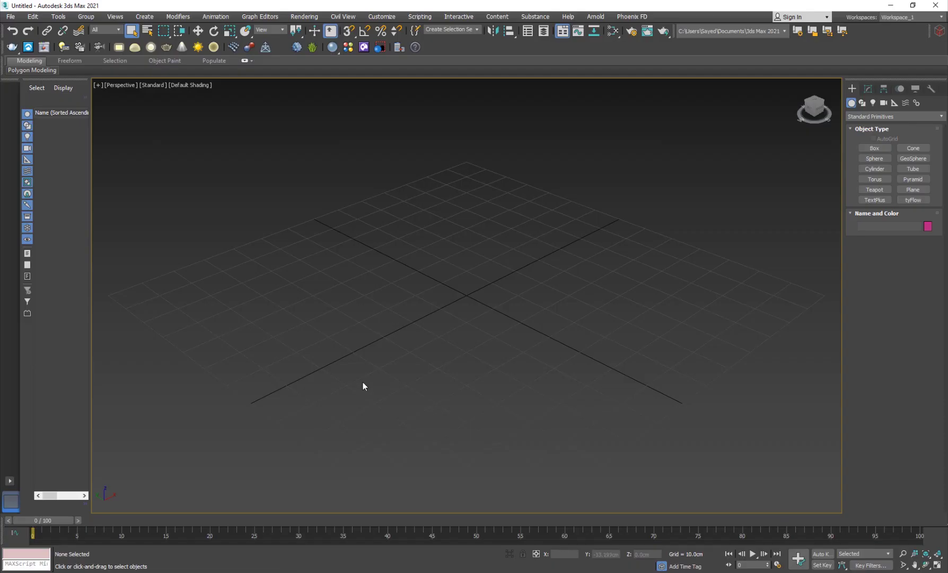
- In 3ds Max, open Particle View and place its window so the Perspective viewport stays accessible
middle_click_drag(535, 400, 468, 363, "alt")
key("6")
left_click_drag(476, 51, 526, 53)
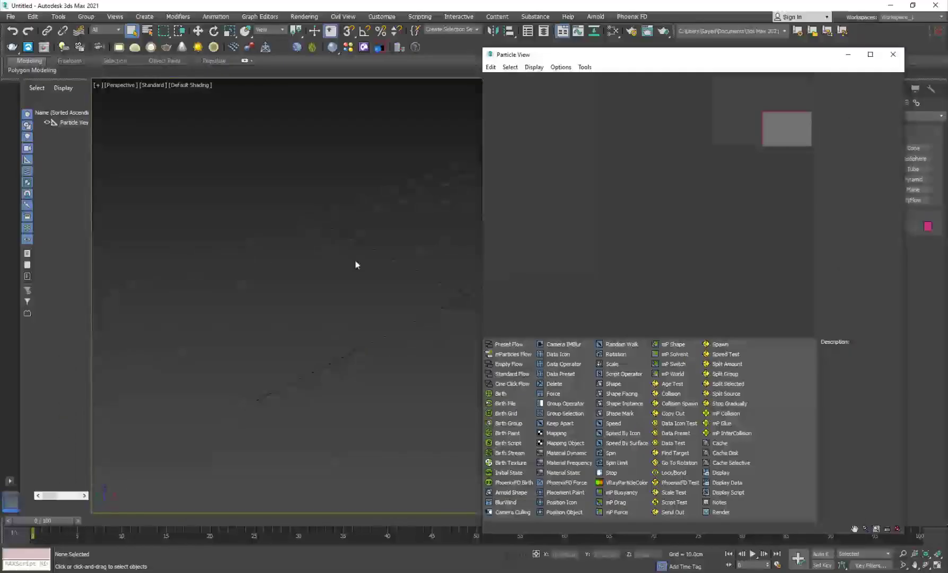
- Reposition the Particle View window to check the Perspective viewport behind it, and close Particle View
mouse_move(356, 265)
middle_mouse_down()
mouse_move(237, 265)
mouse_move(346, 267)
middle_mouse_up()
left_click_drag(529, 58, 566, 44)
left_click(400, 292)
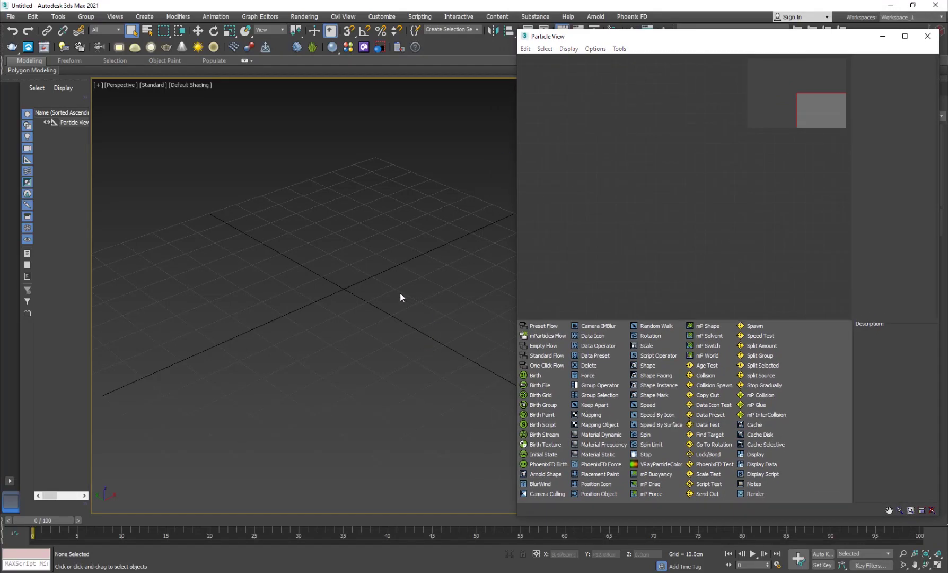
left_click_drag(560, 38, 544, 30)
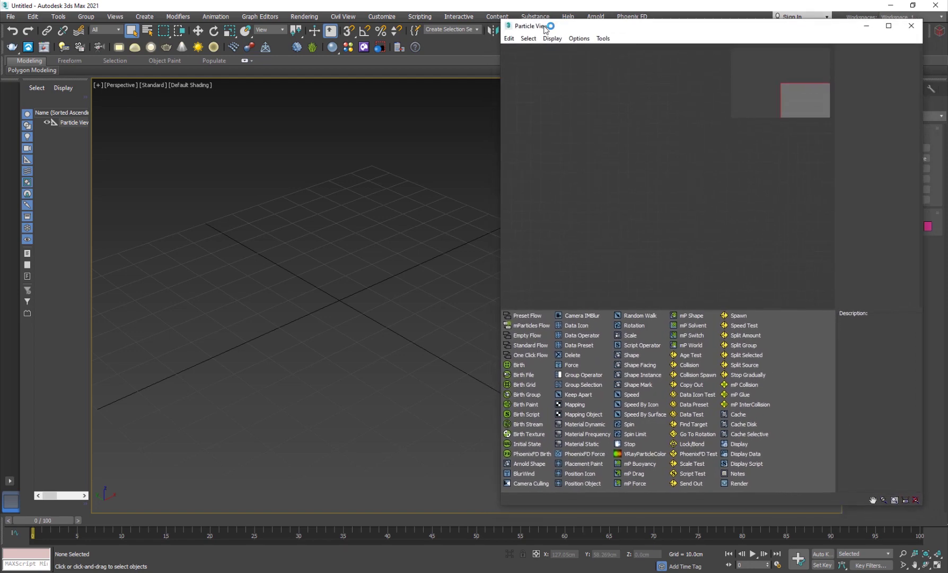
left_click(910, 26)
- Create a rectangular PF Source emitter about 37.1 by 44.2 cm around the grid center and preview its emission up to frame 14
left_click(858, 117)
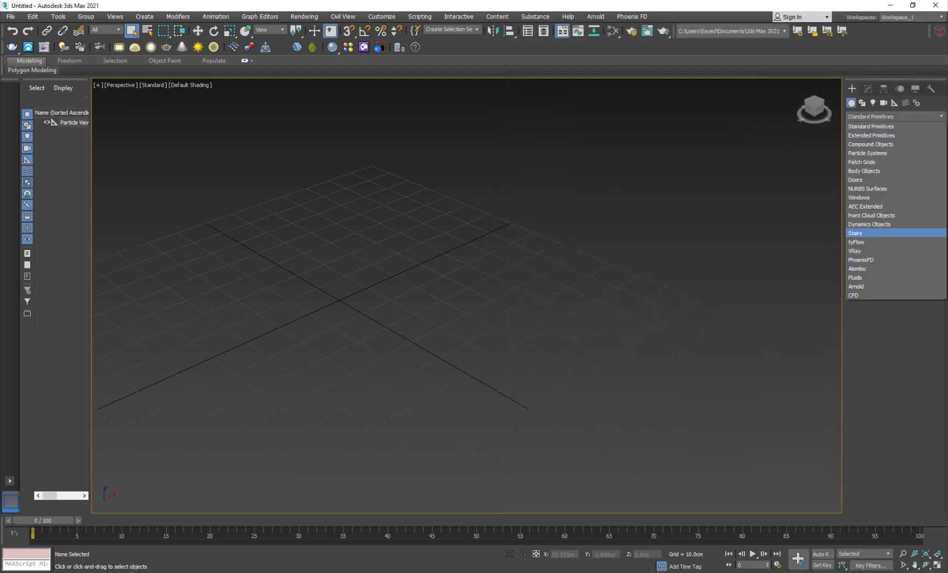
left_click(880, 152)
left_click(879, 150)
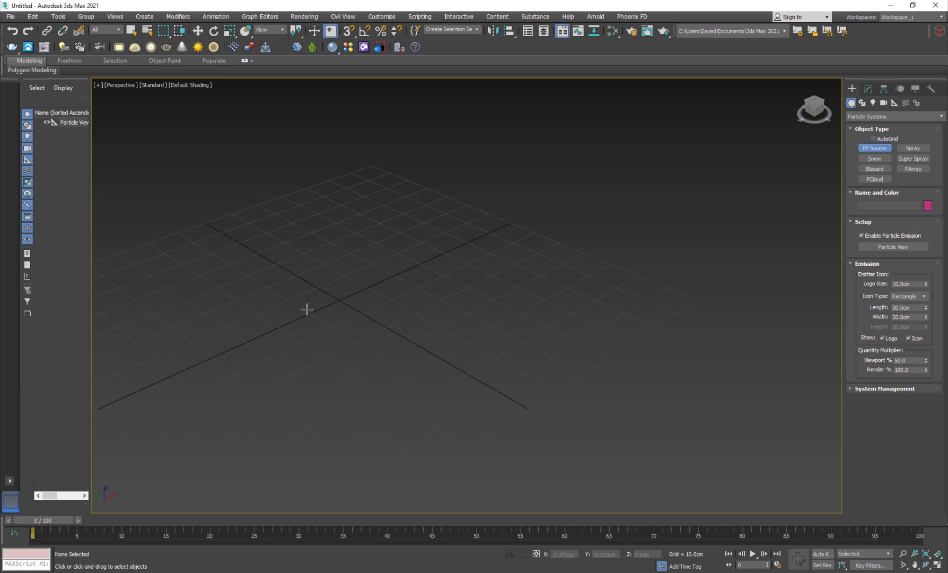
left_click_drag(239, 310, 451, 301)
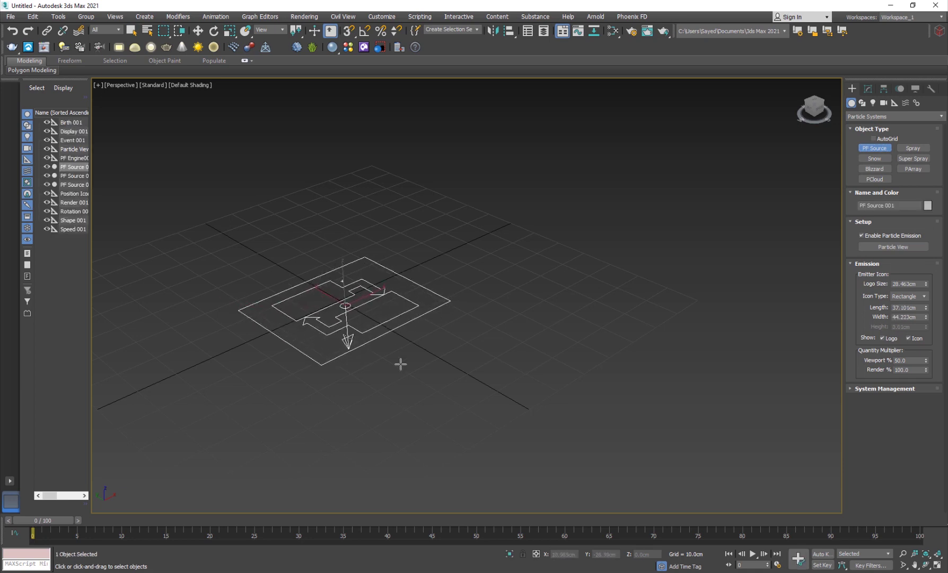
left_click_drag(60, 528, 159, 521)
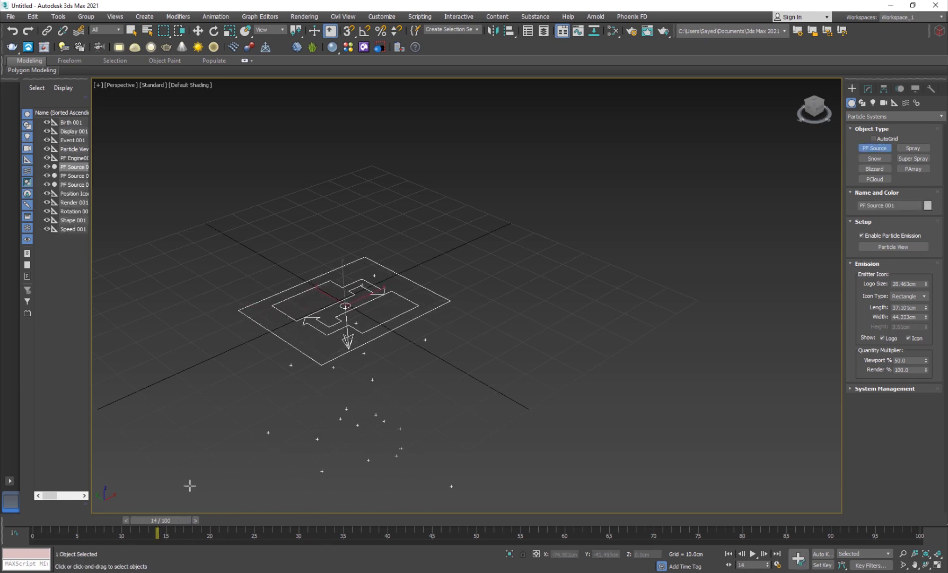
- Raise the PF Source emitter vertically to about 10.9 cm above the grid
key("w")
mouse_move(392, 336)
middle_mouse_down()
mouse_move(487, 308)
mouse_move(406, 328)
mouse_move(408, 336)
middle_mouse_up()
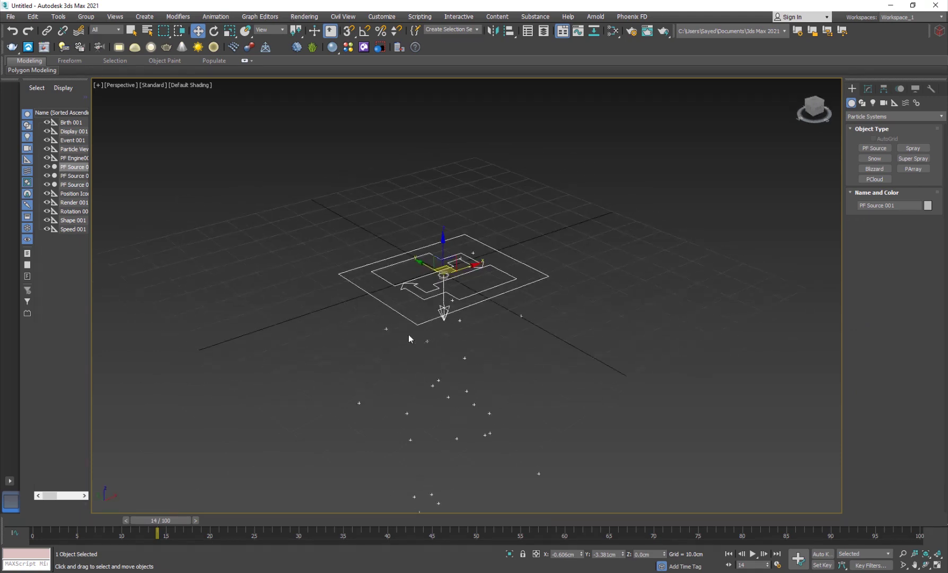
left_click(447, 239)
left_click(447, 254)
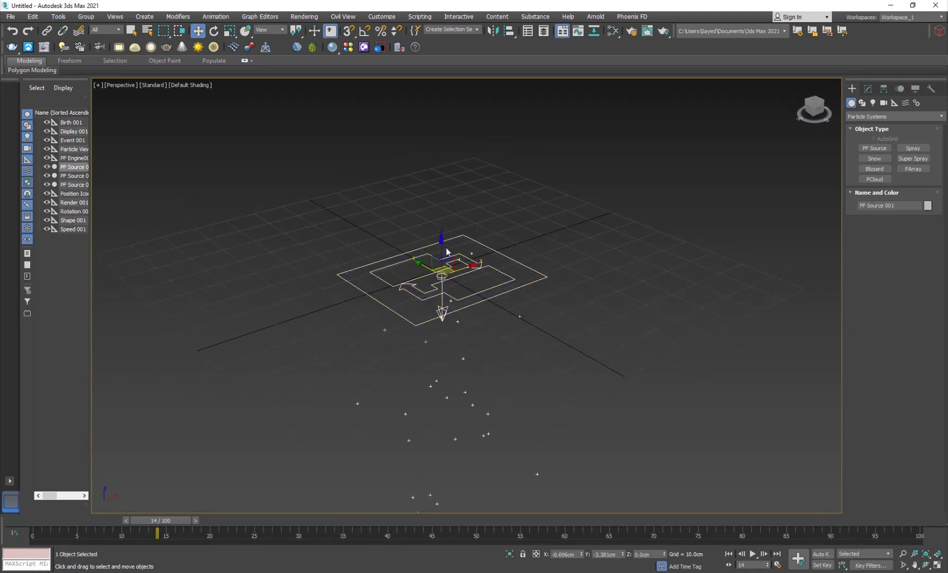
left_click_drag(442, 255, 443, 213)
- Change the PF Source emitter's icon type to Sphere and deselect the emitter
left_click(866, 90)
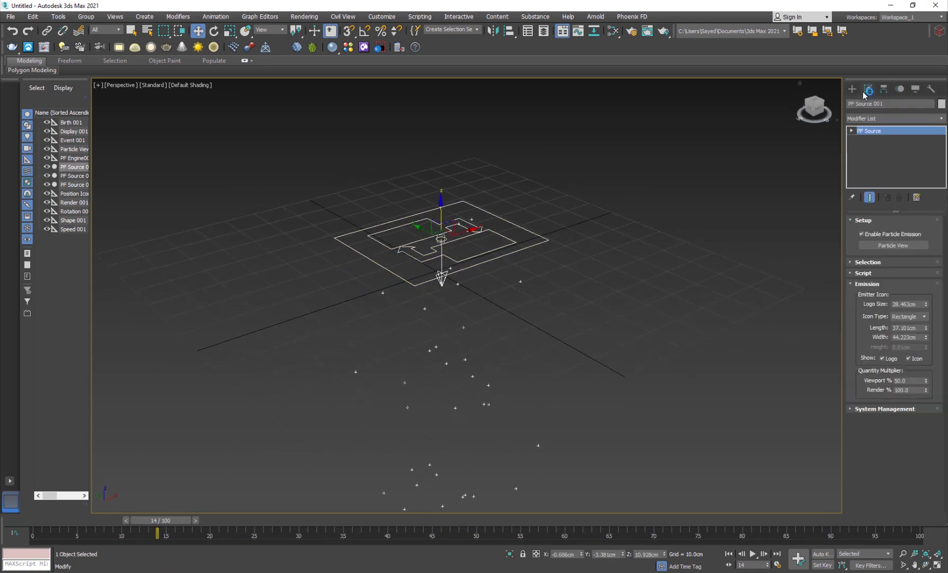
left_click(912, 318)
left_click(900, 344)
left_click(533, 308)
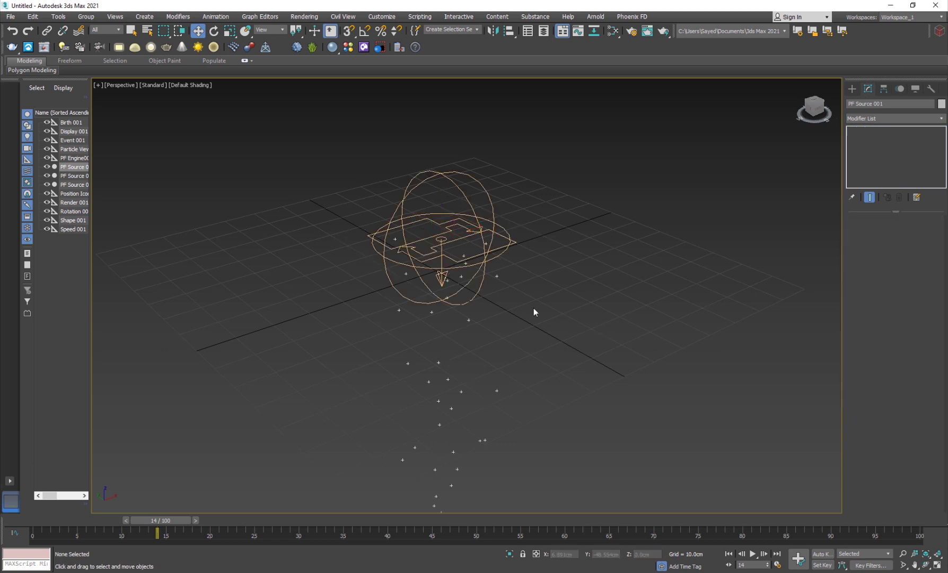
- Scale the spherical emitter down to a small fraction of its size and scrub the timeline to frame 5
left_click_drag(535, 139, 434, 297)
key("r")
left_click_drag(450, 249, 224, 382)
left_click(38, 522)
left_click_drag(39, 522, 80, 510)
key("w")
left_click(300, 384)
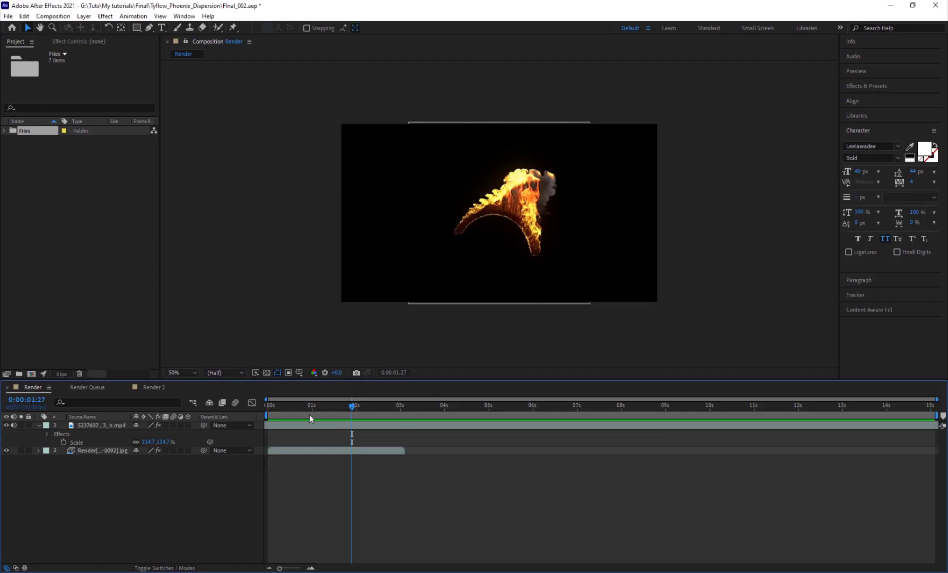
- Switch to After Effects and scrub through the burning ring clip to examine how the fire travels
left_click_drag(312, 407, 355, 395)
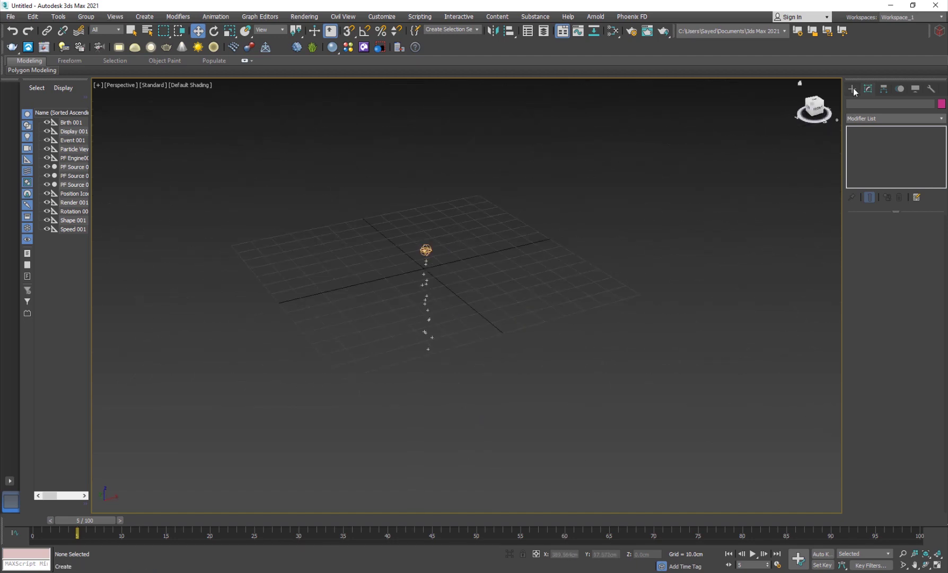
- In 3ds Max, draw a circle spline with a radius of about 53 cm from the origin in the Front viewport
left_click(852, 89)
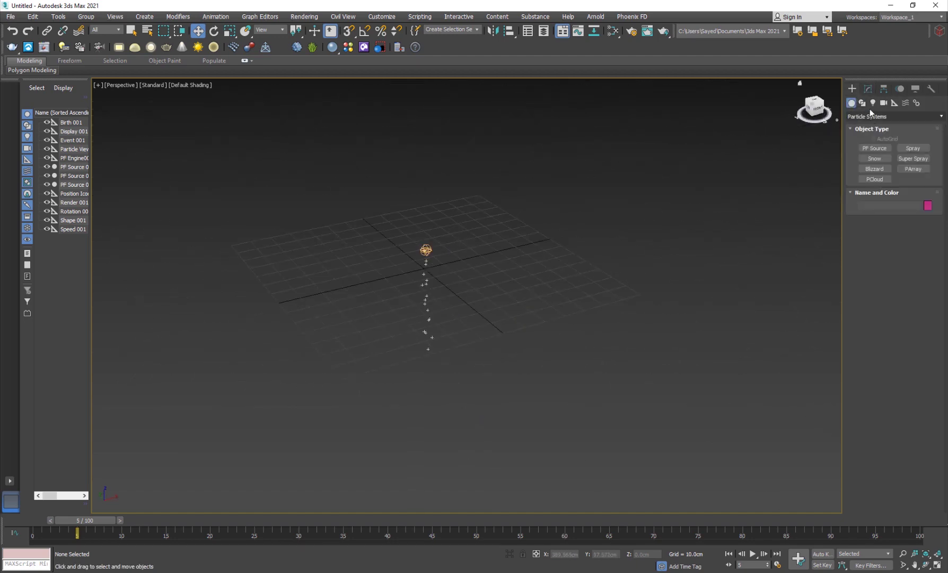
left_click(862, 103)
left_click(874, 166)
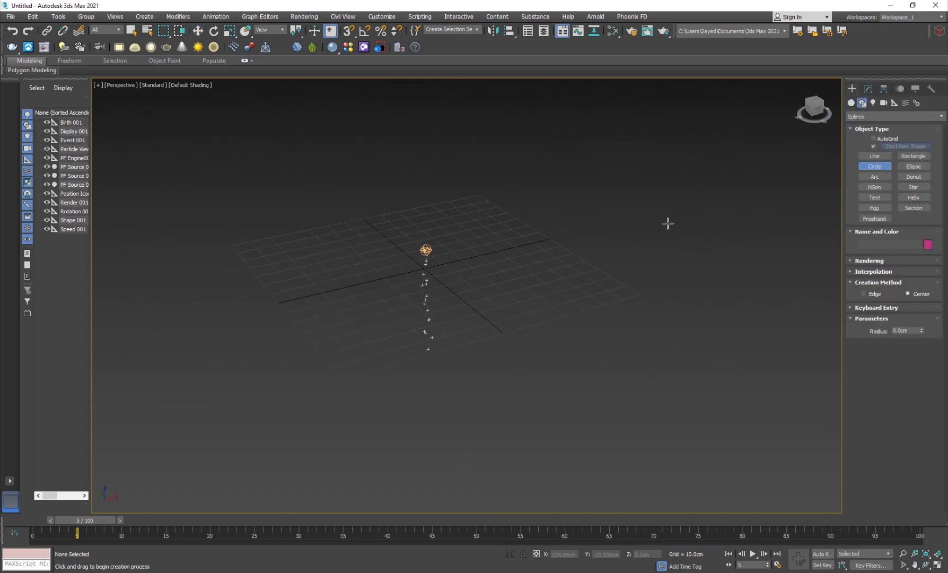
key("alt+w")
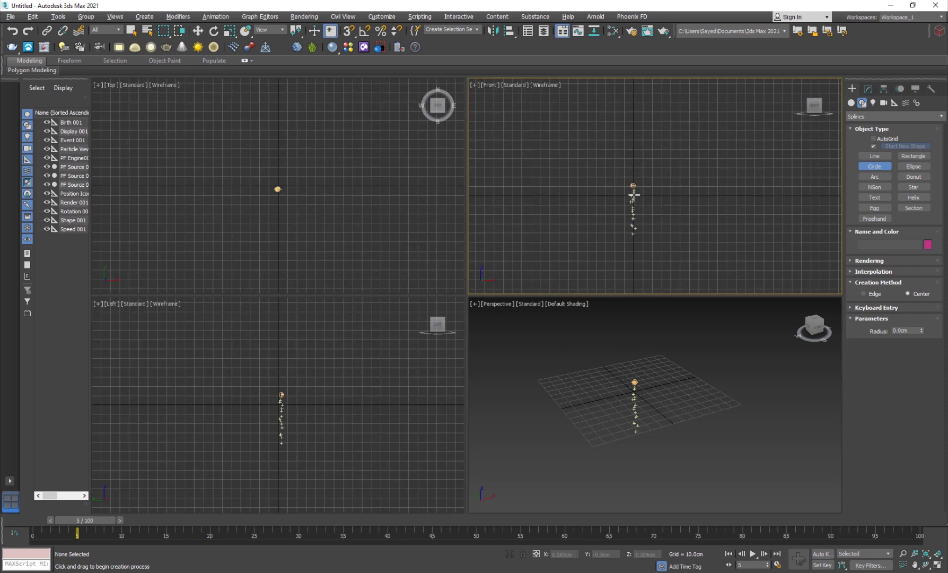
left_click_drag(633, 195, 681, 211)
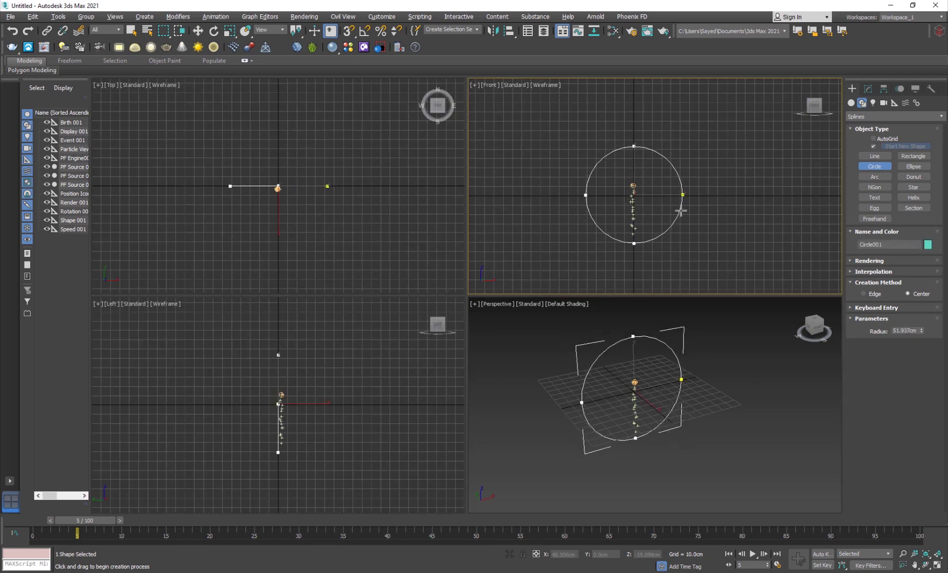
right_click(785, 431)
- In the Perspective viewport, scale the circle down and raise it to about 37 cm so its lowest point meets the grid
key("alt+w")
middle_click_drag(618, 375, 548, 234, "alt")
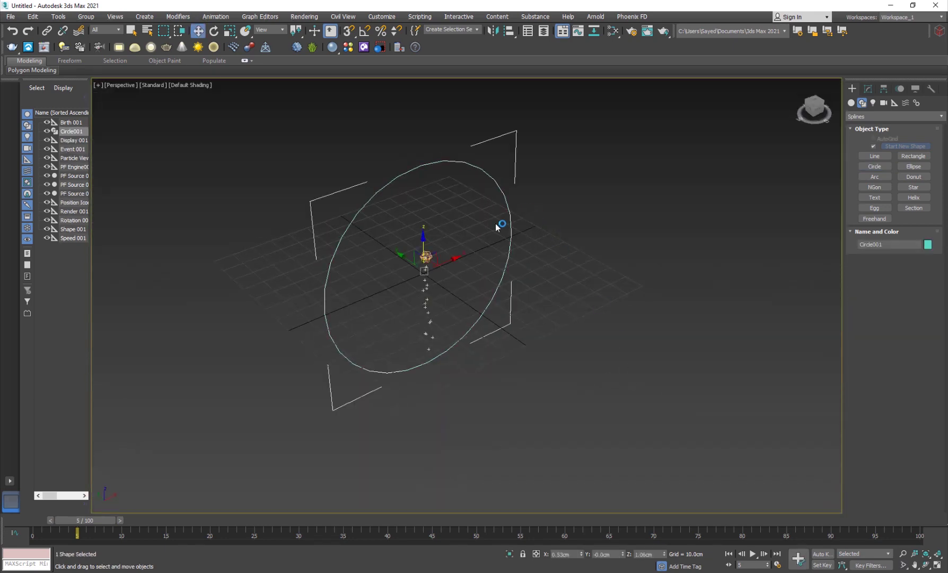
left_click_drag(422, 238, 405, 143)
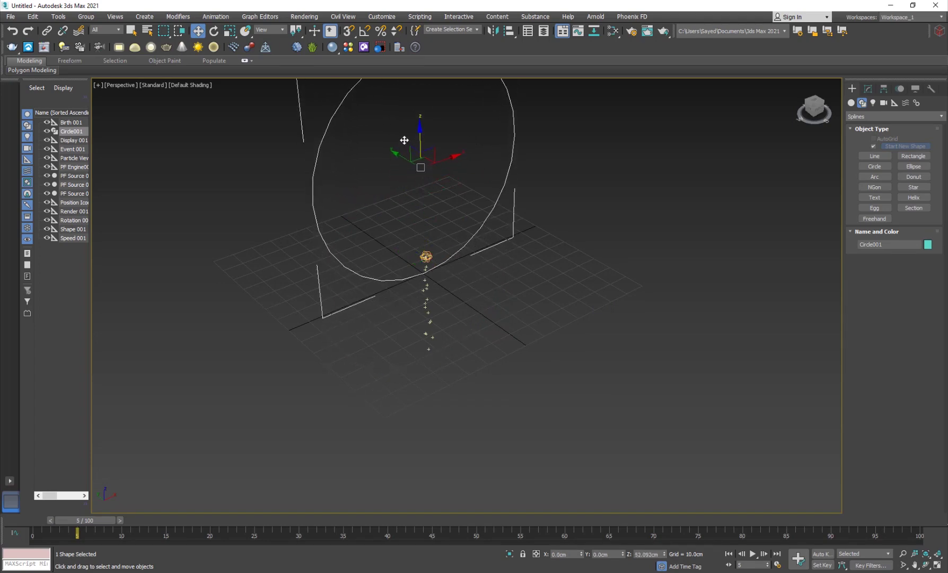
key("r")
left_click_drag(393, 178, 397, 193)
key("w")
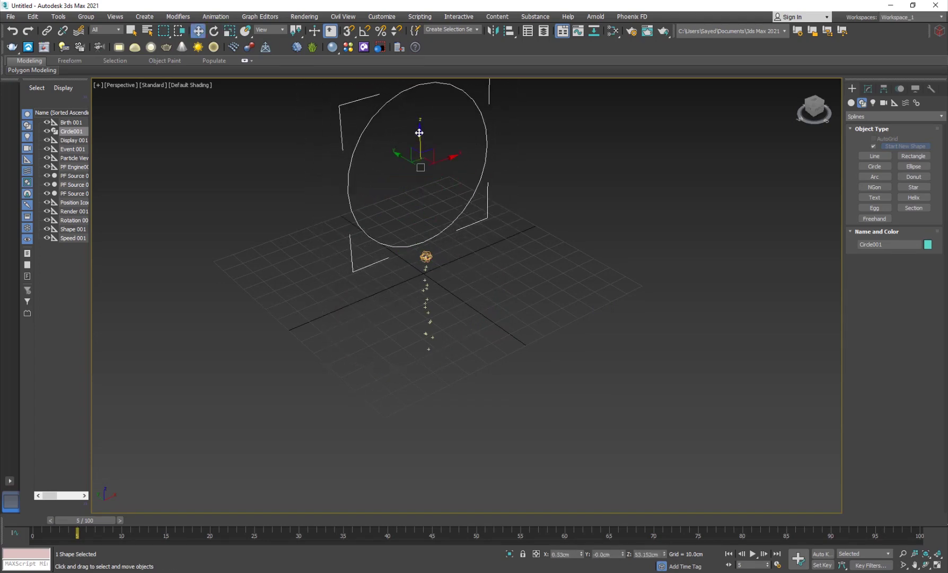
left_click_drag(422, 135, 424, 162)
middle_click_drag(445, 172, 495, 262, "alt")
scroll(467, 226, "up", 3)
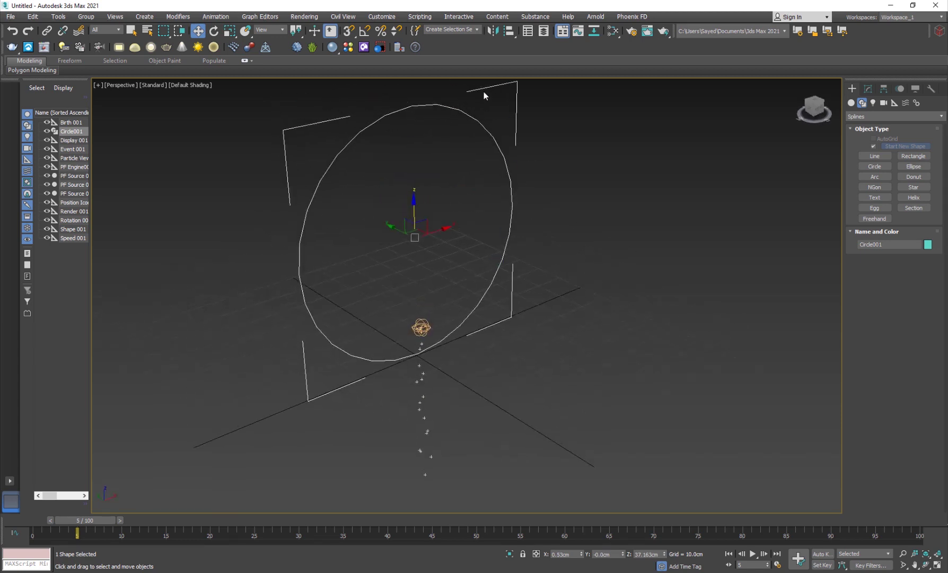
right_click(530, 169)
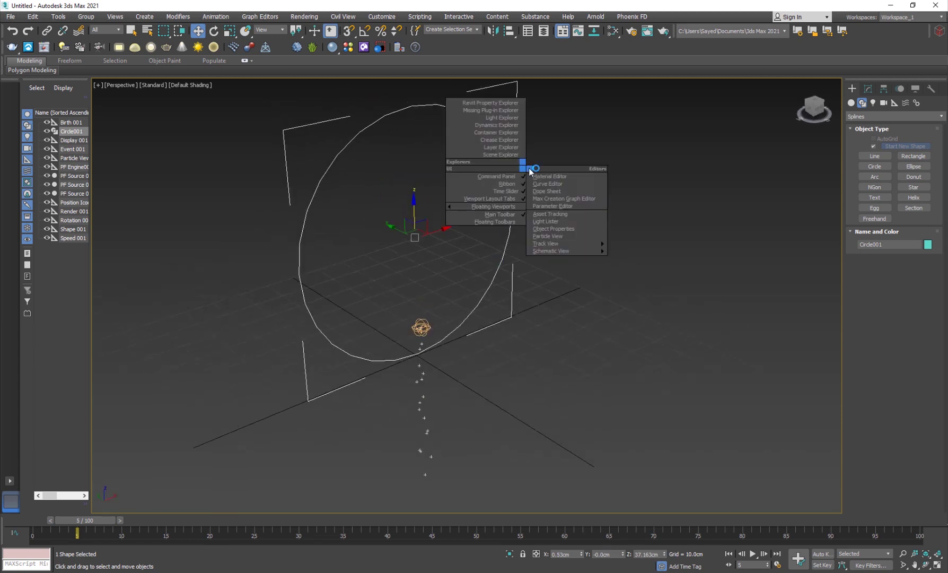
left_click(595, 142)
right_click(595, 139)
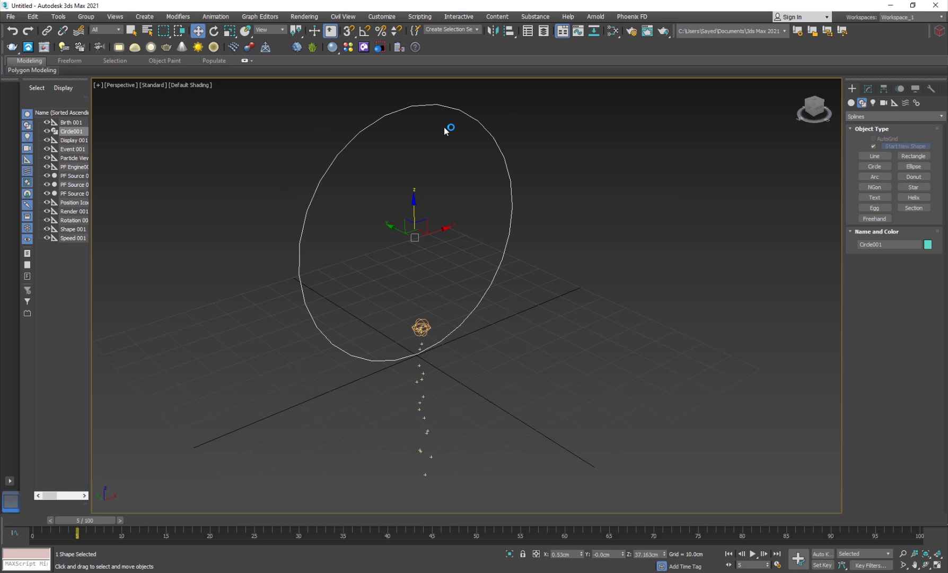
right_click(444, 127)
- Smooth the circle's faceted outline by enabling Adaptive interpolation
middle_click_drag(451, 154, 391, 178, "alt")
scroll(362, 130, "up", 5)
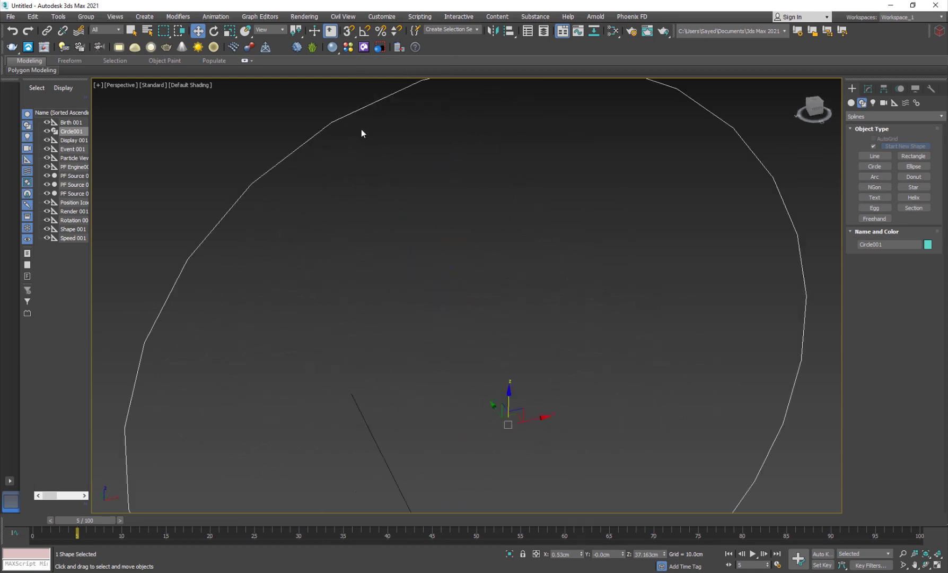
scroll(331, 143, "down", 6)
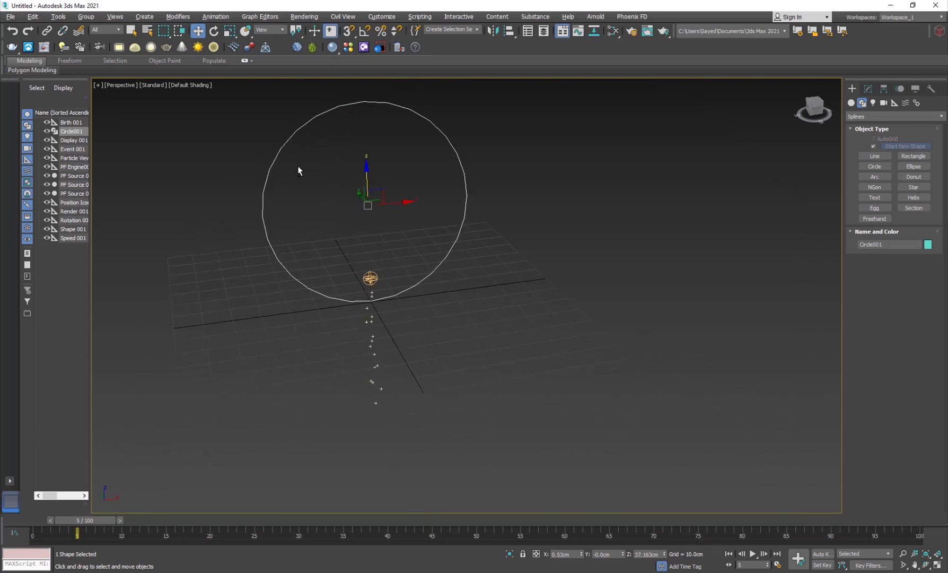
middle_click_drag(297, 165, 337, 149)
scroll(270, 175, "up", 4)
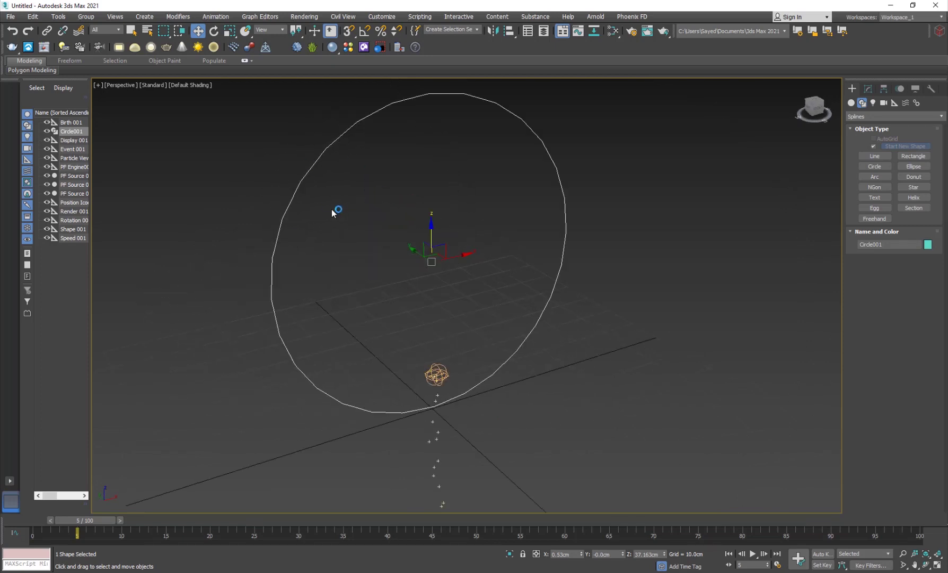
left_click(869, 90)
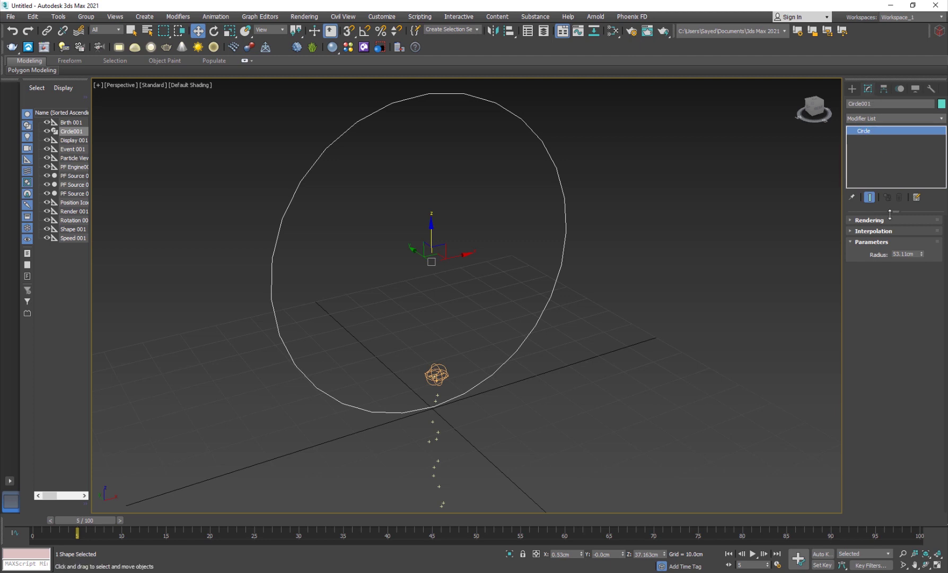
left_click(882, 231)
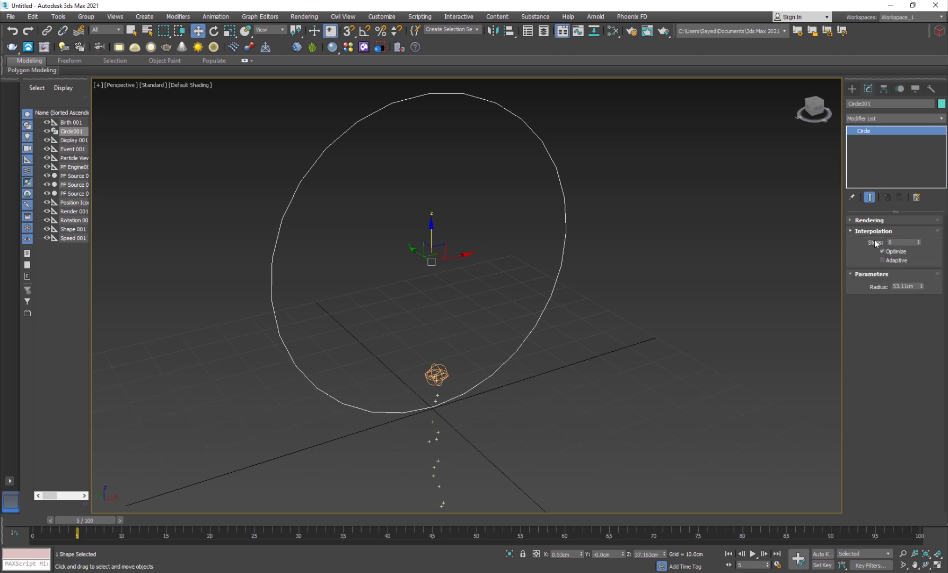
left_click(898, 261)
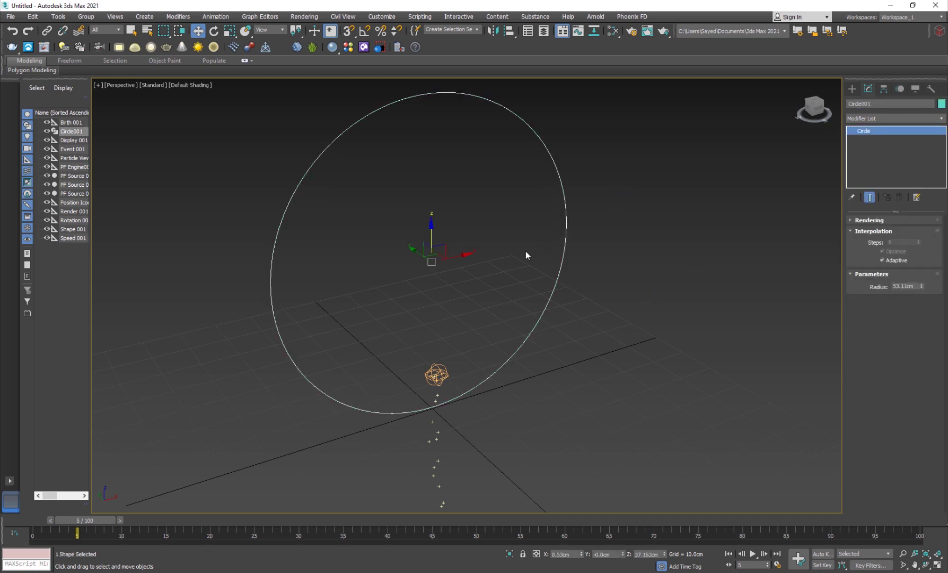
- Select the PF Source emitter below the circle's center and scrub the timeline to frame 12 to preview its emission
left_click(455, 382)
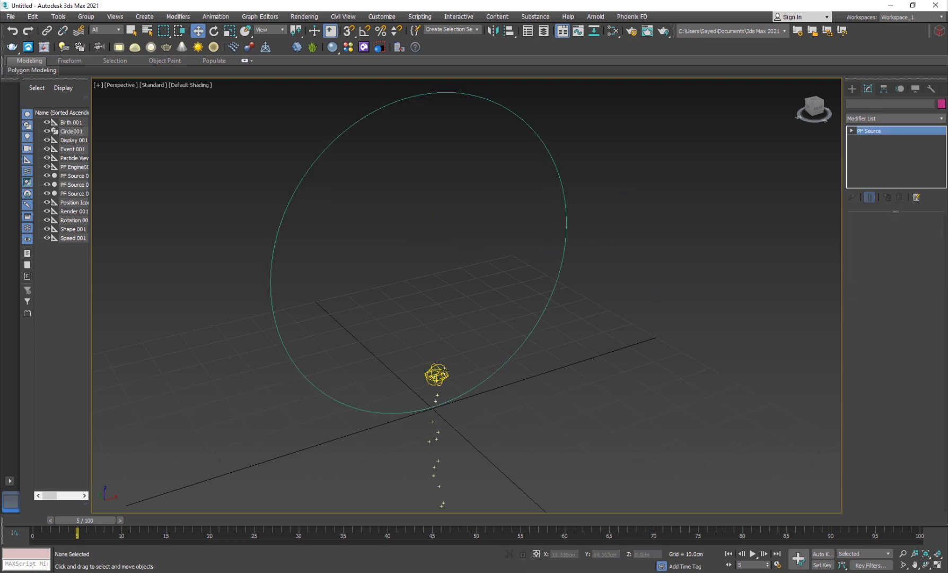
middle_click_drag(468, 424, 420, 429, "alt")
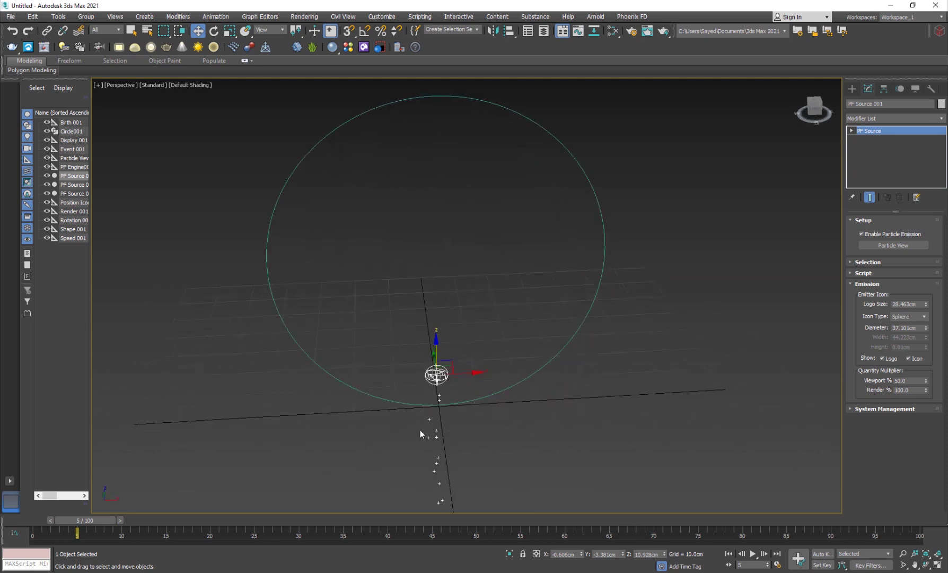
left_click_drag(94, 521, 77, 523)
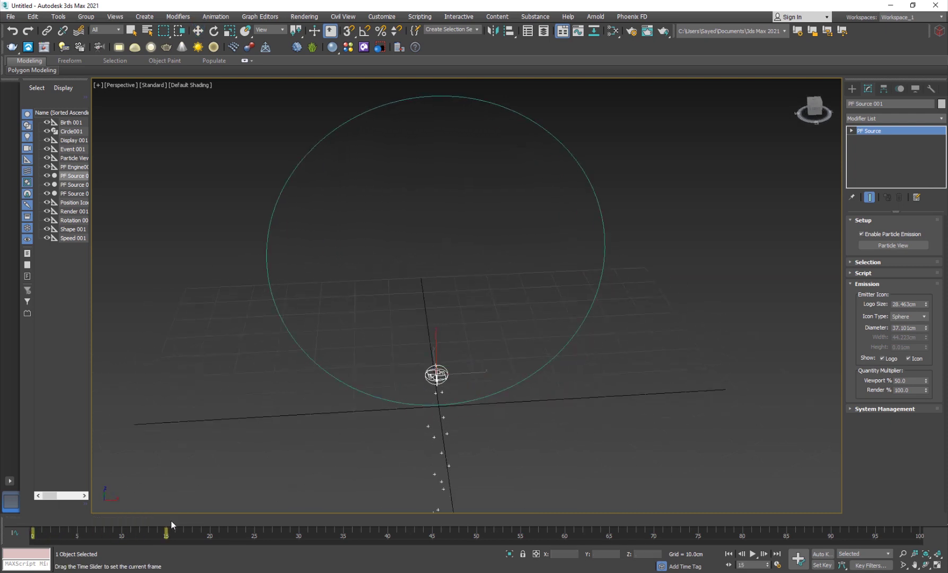
left_click_drag(171, 520, 144, 521)
key("w")
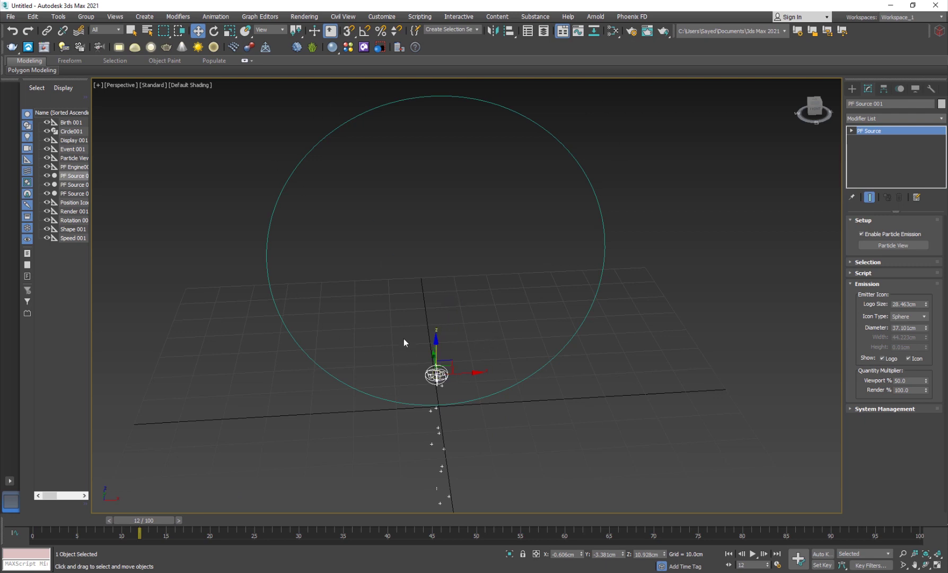
- Try constraining the PF Source emitter to the circle with a Path Constraint and scrub the timeline to preview its motion
key("m")
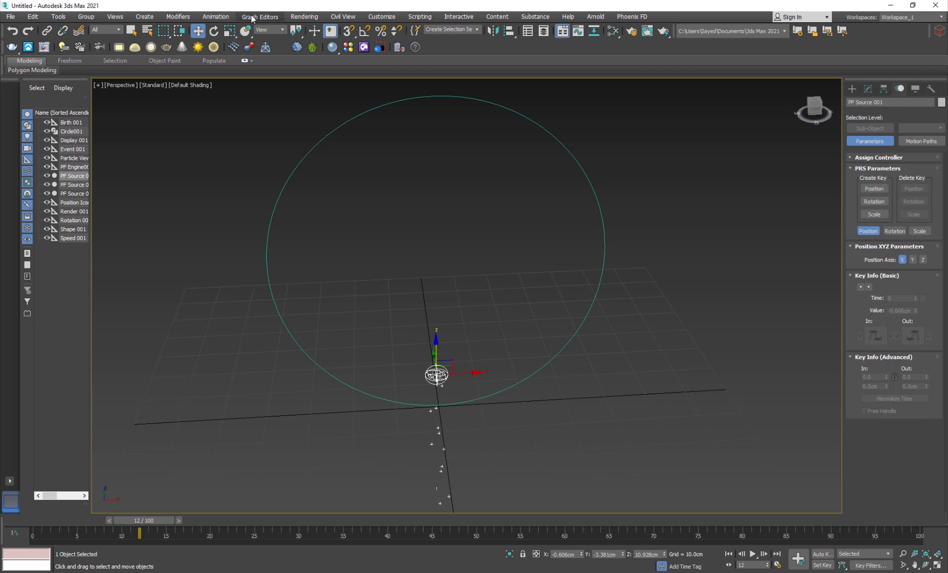
left_click(220, 18)
mouse_move(254, 71)
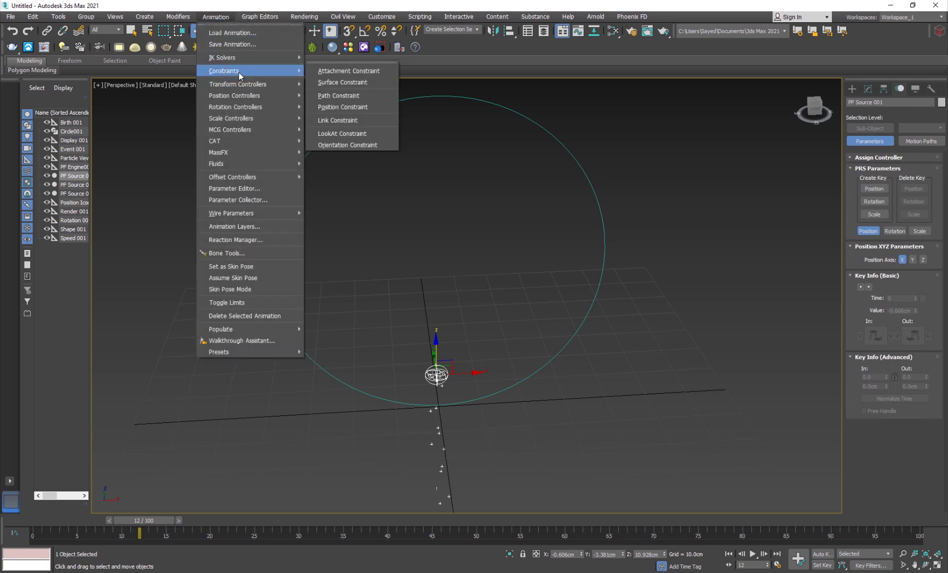
left_click(343, 97)
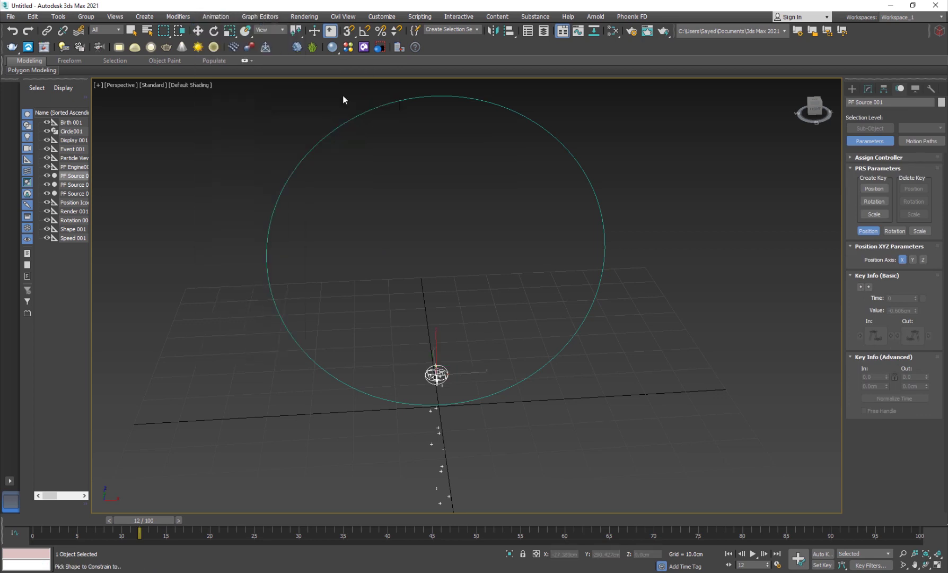
left_click(328, 131)
left_click_drag(50, 517, 782, 518)
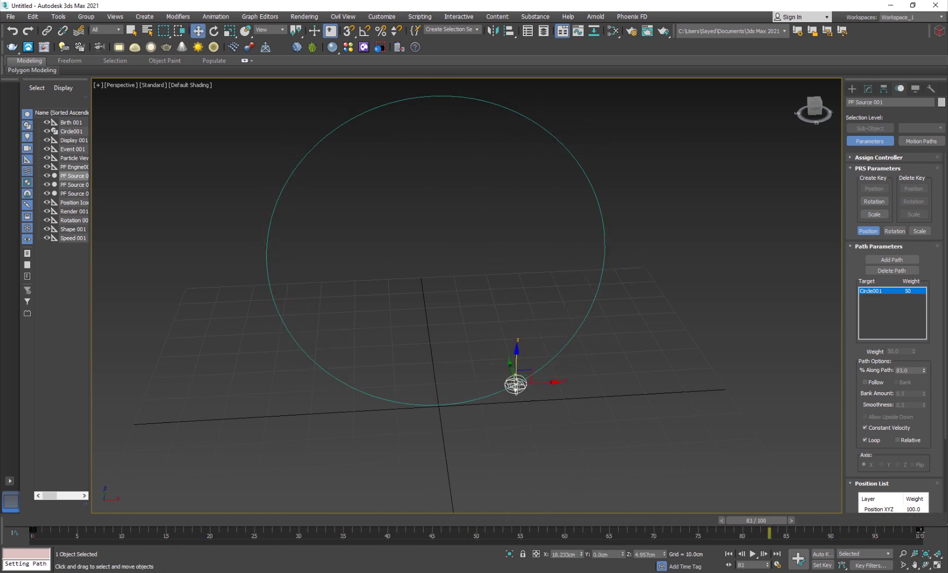
left_click_drag(299, 520, 138, 507)
key("w")
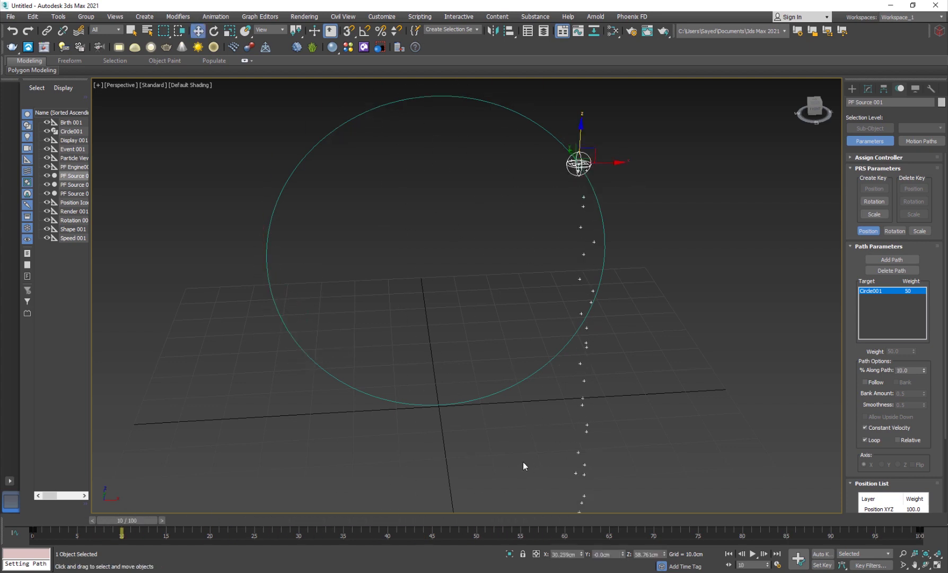
key("ctrl+z")
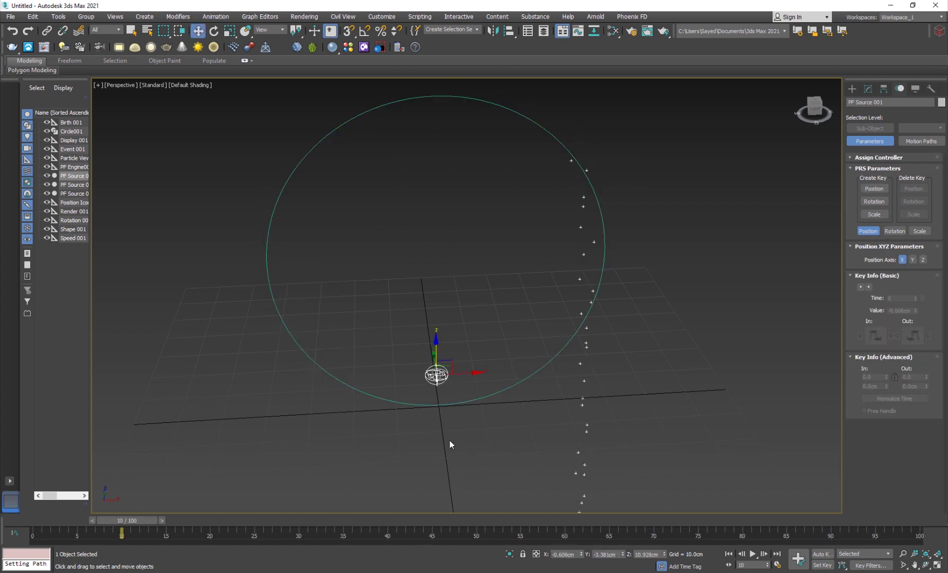
- Extend the animation length to 200 frames in the time configuration
left_click_drag(40, 527, 192, 521)
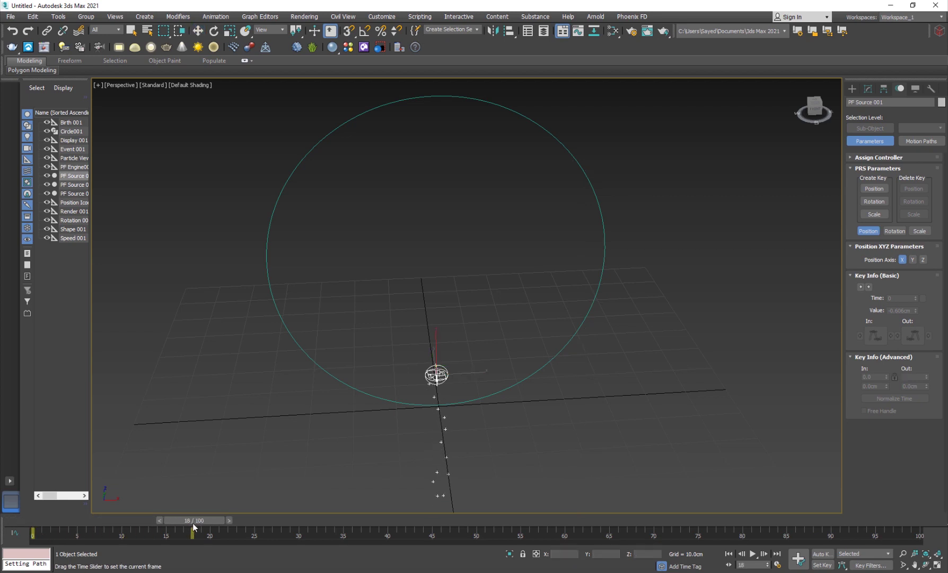
left_click(778, 565)
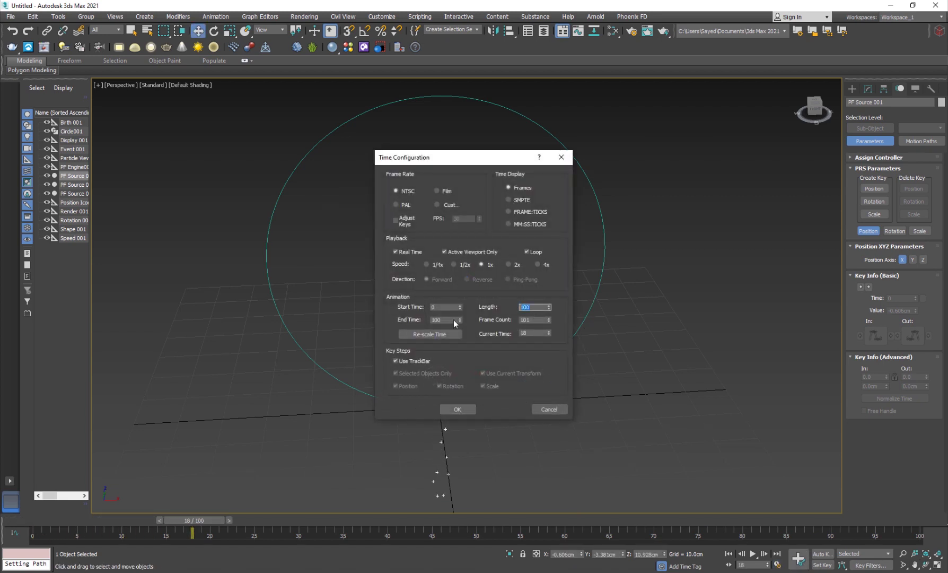
type("200")
key("Return")
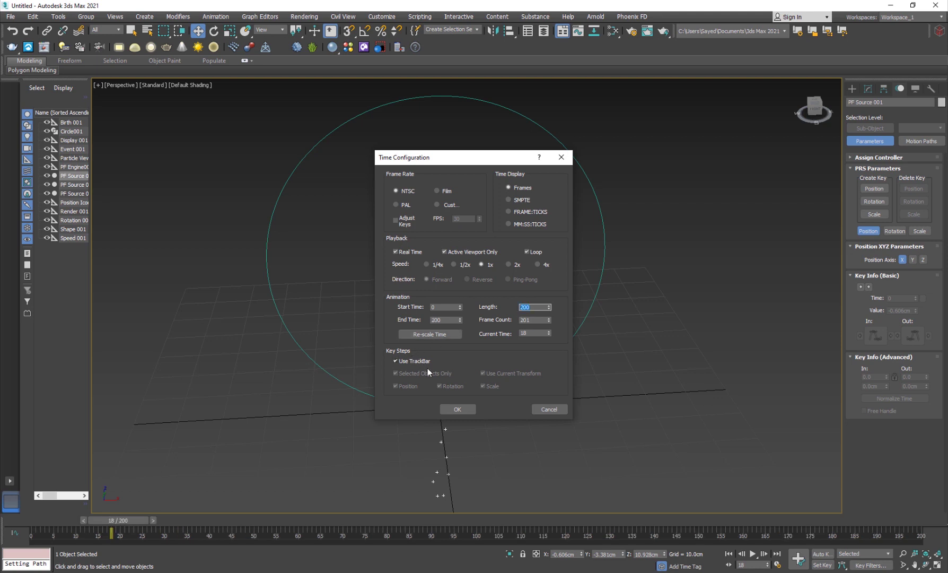
left_click(455, 409)
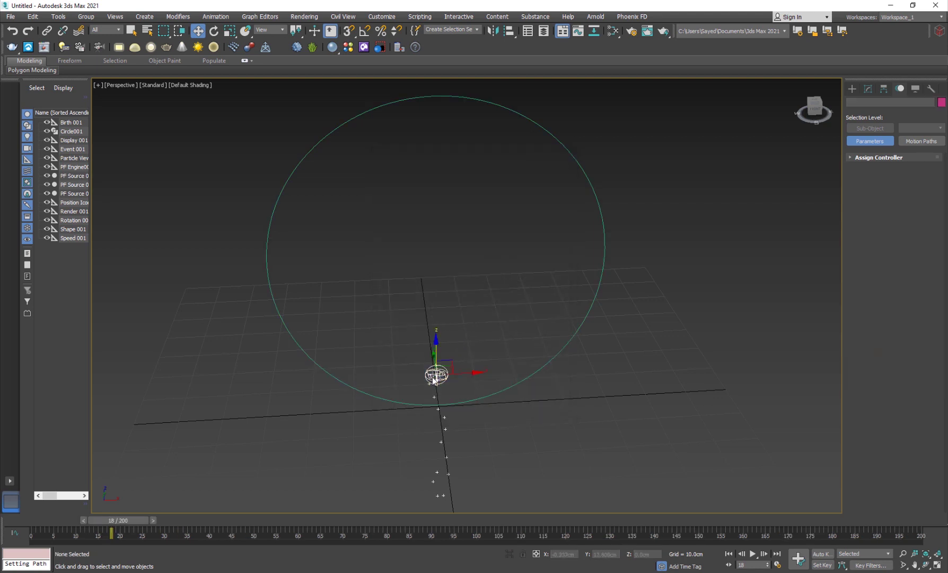
- Apply a Path Constraint to the PF Source emitter with the circle as its path, and scrub to frame 19
left_click(215, 17)
mouse_move(297, 70)
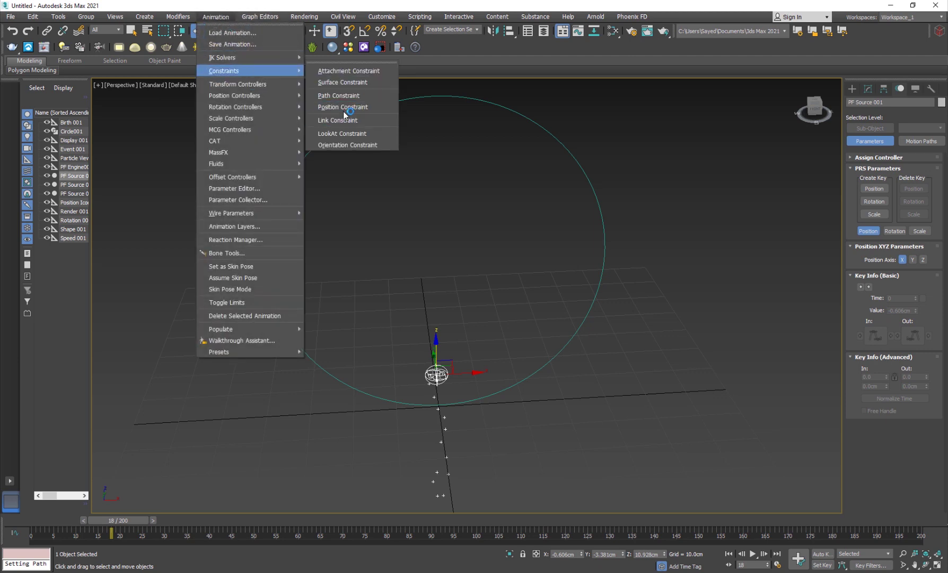
left_click(334, 96)
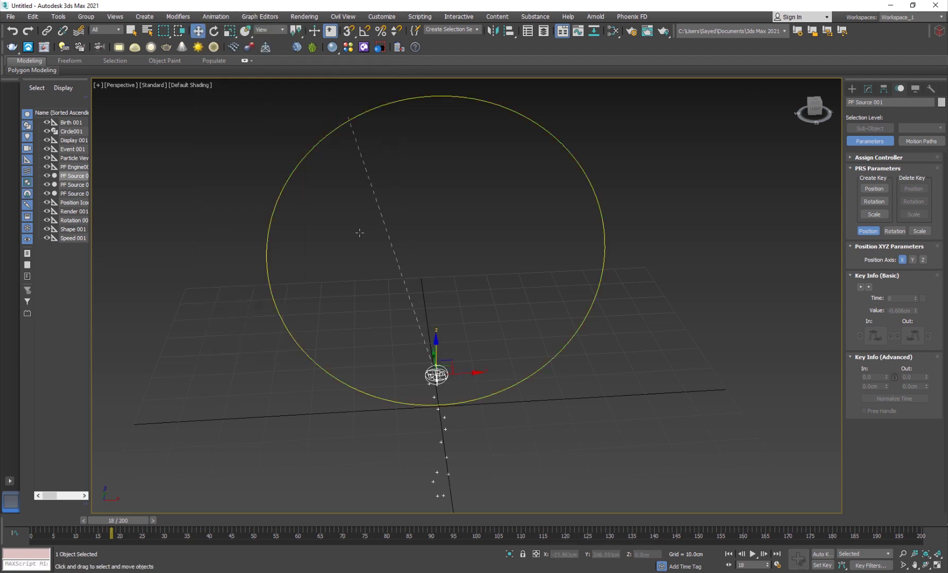
left_click(285, 322)
mouse_move(118, 520)
left_mouse_down()
mouse_move(472, 495)
mouse_move(822, 495)
mouse_move(935, 511)
mouse_move(199, 511)
mouse_move(222, 508)
mouse_move(123, 521)
left_mouse_up()
key("w")
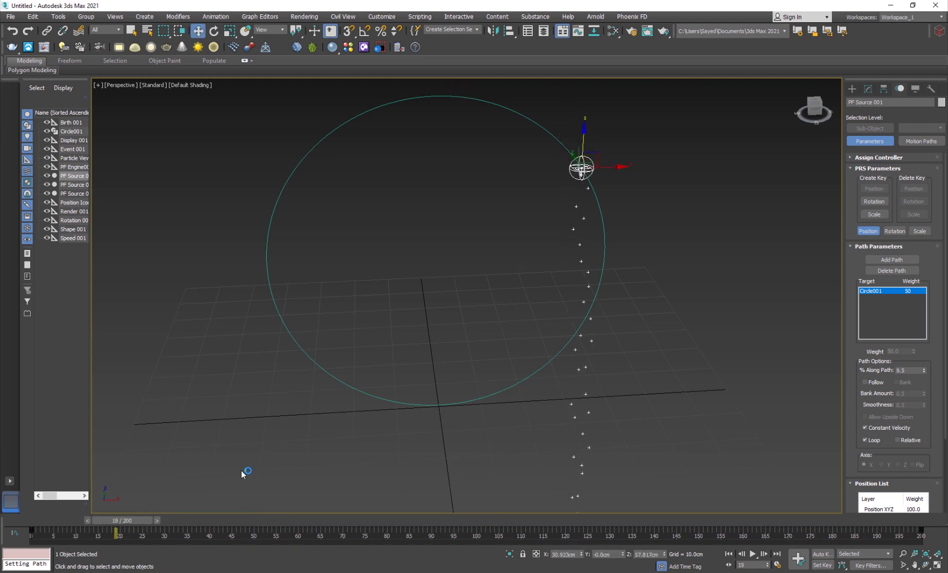
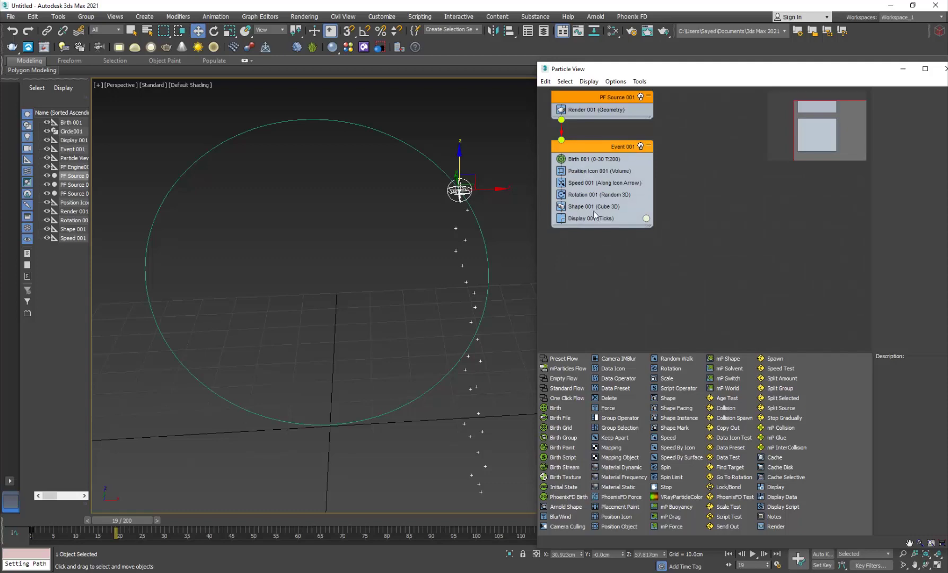
- Delete the Shape and Rotation operators from Event 001 in Particle View
left_click(596, 208)
key("Delete")
left_click(597, 194)
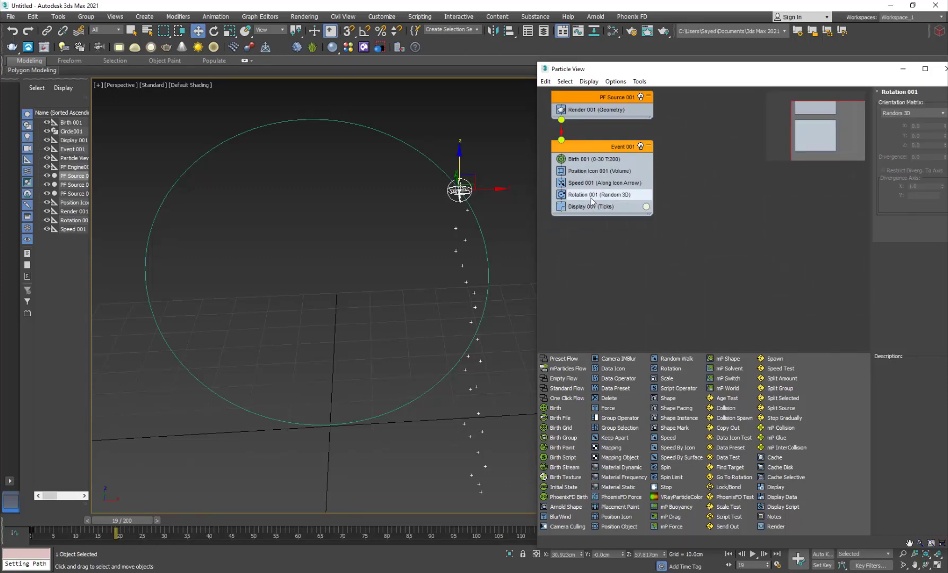
key("Delete")
- Set the Speed operator of Event 001 to 20 cm and scrub to frame 24 to preview the particle trail
left_click(598, 185)
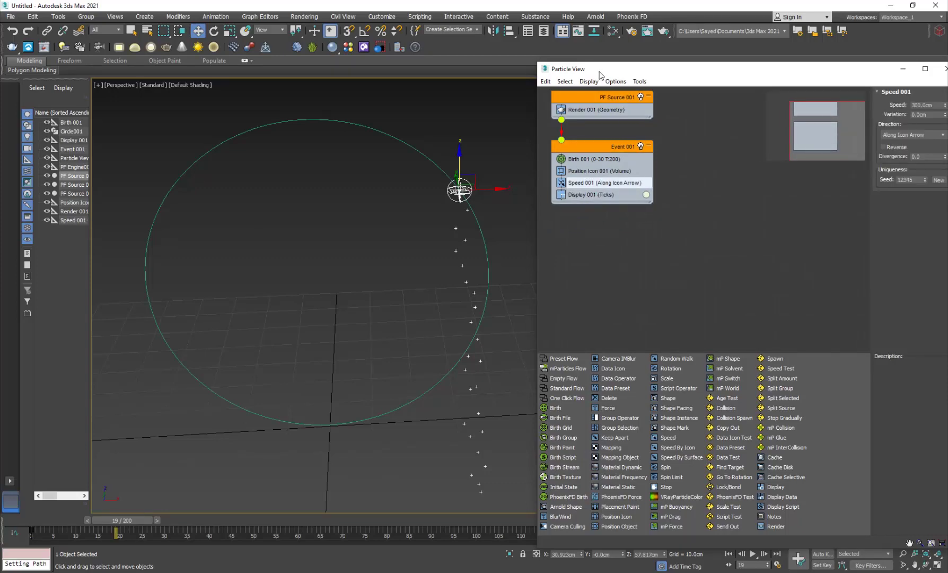
left_click_drag(610, 69, 525, 76)
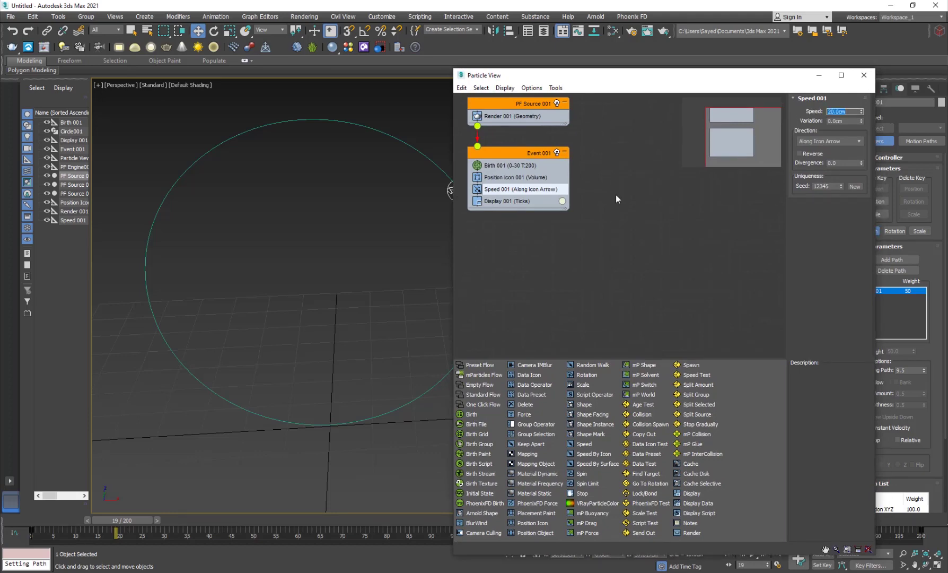
middle_click_drag(351, 277, 211, 440, "alt")
left_click_drag(95, 520, 153, 520)
key("w")
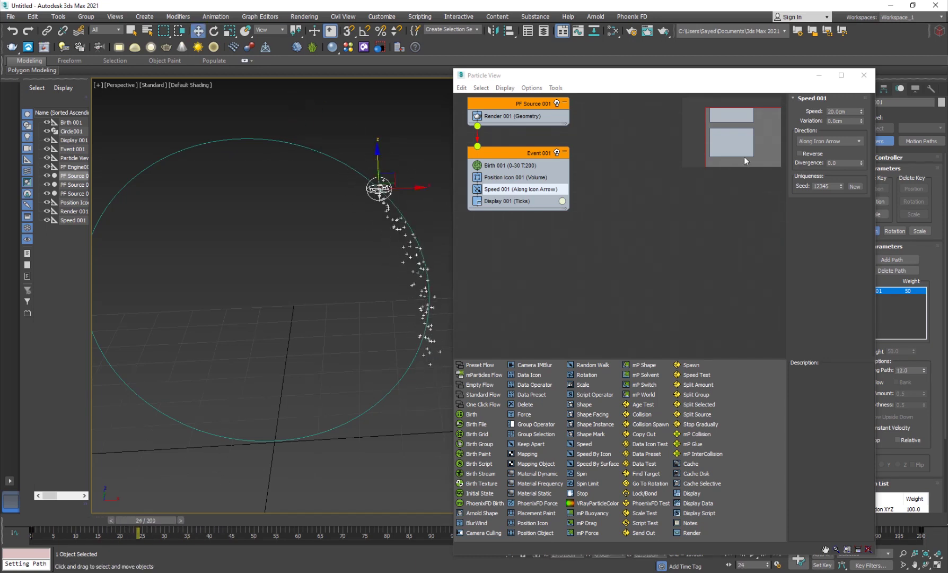
- Set the particle speed to 10 cm with the direction Icon Center Out, and scrub to frame 31 to preview the spread
left_click(855, 111)
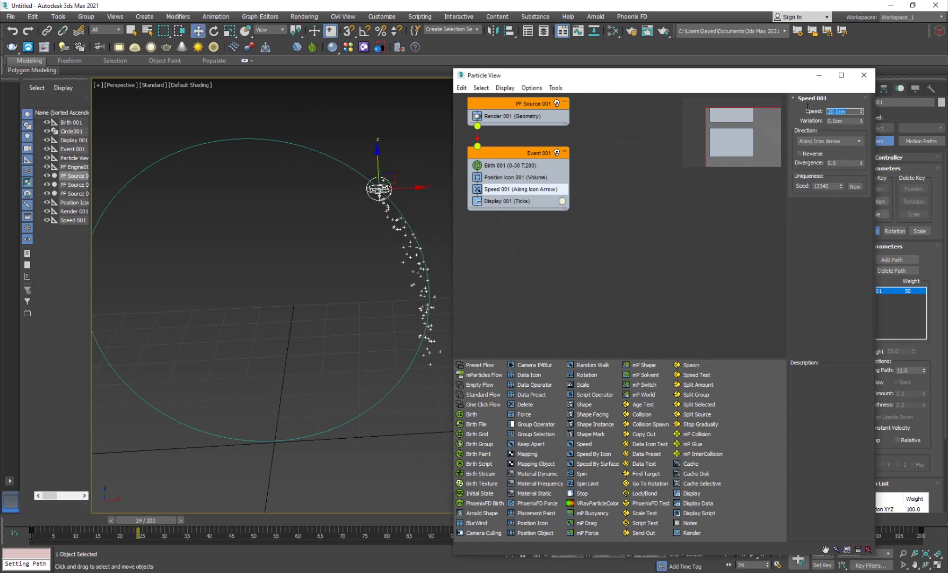
type("10")
key("Return")
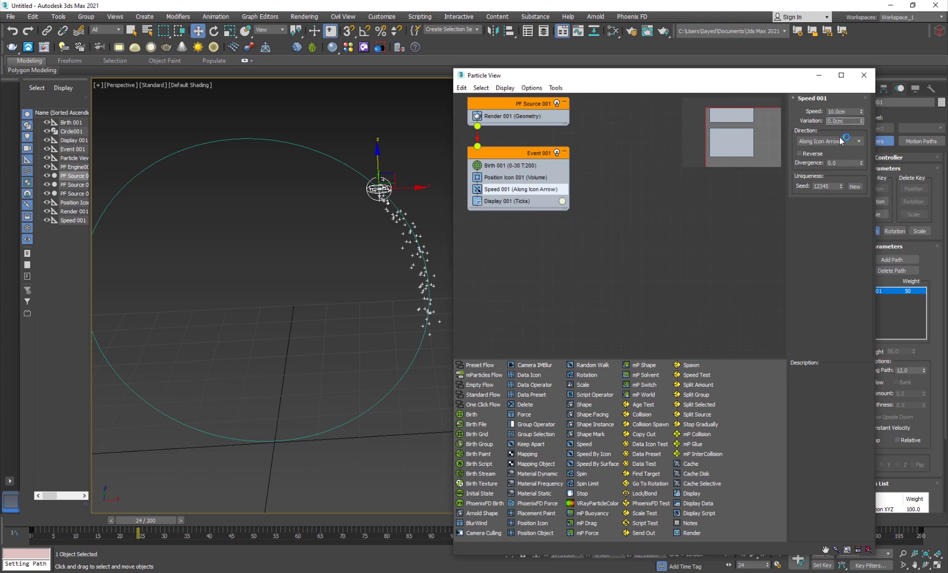
left_click(842, 140)
left_click(834, 157)
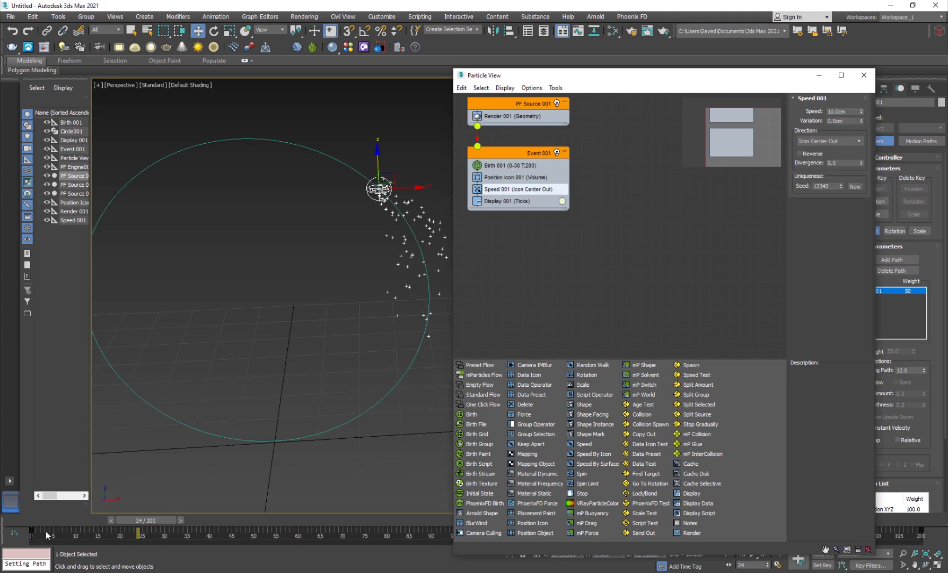
left_click_drag(46, 519, 183, 504)
key("w")
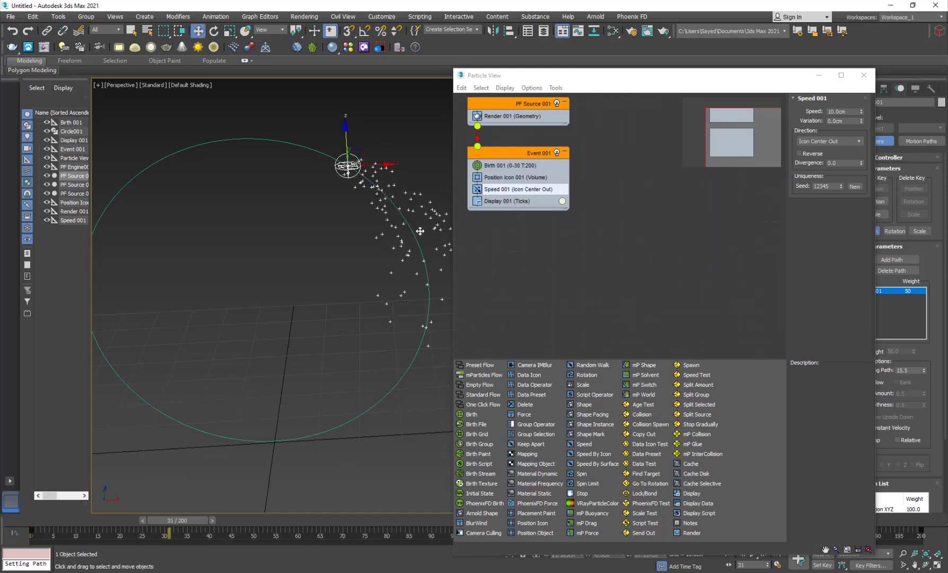
- Set the Birth operator of Event 001 to Emit Stop 200 and Amount 600, and preview the emission up to frame 31
left_click(513, 169)
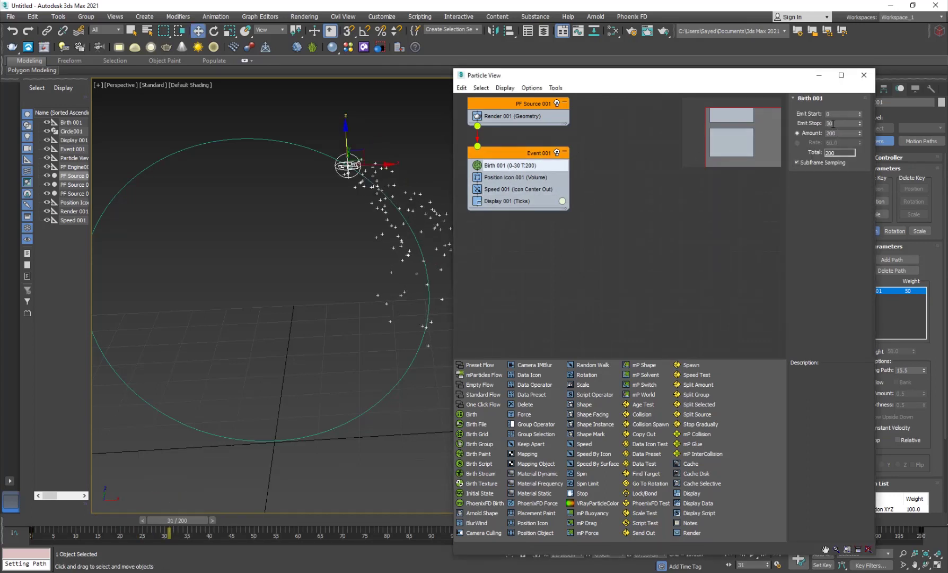
type("200")
key("Return")
left_click_drag(69, 520, 182, 438)
key("w")
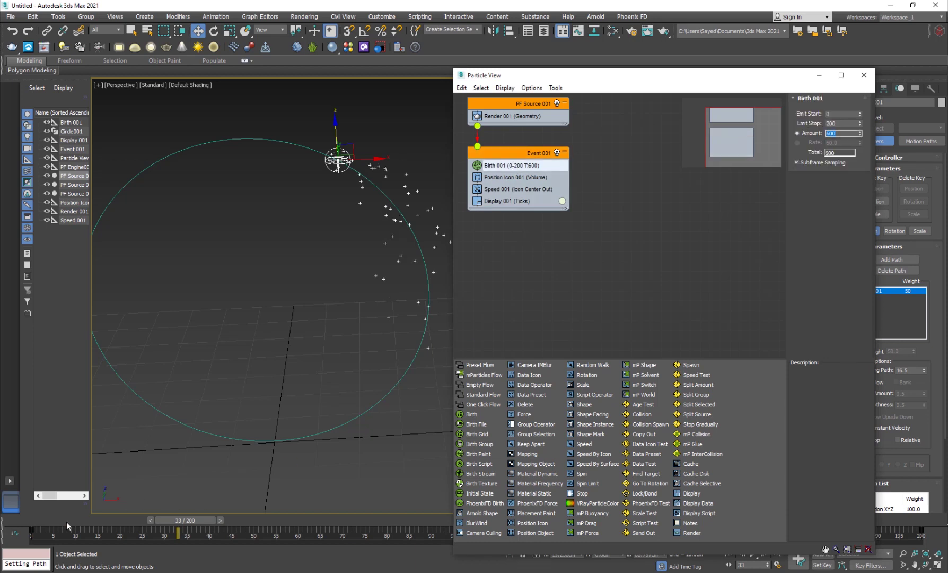
left_click_drag(66, 521, 169, 504)
- Add a Delete operator to Event 001 that removes particles by age, with Life Span 10 and Variation 10, and preview it
left_click(536, 152)
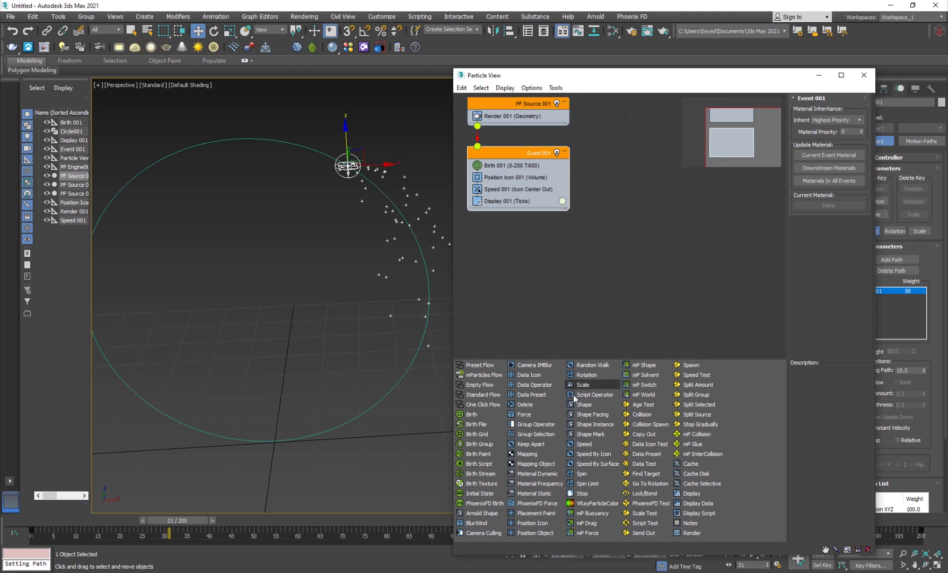
left_click_drag(525, 404, 514, 203)
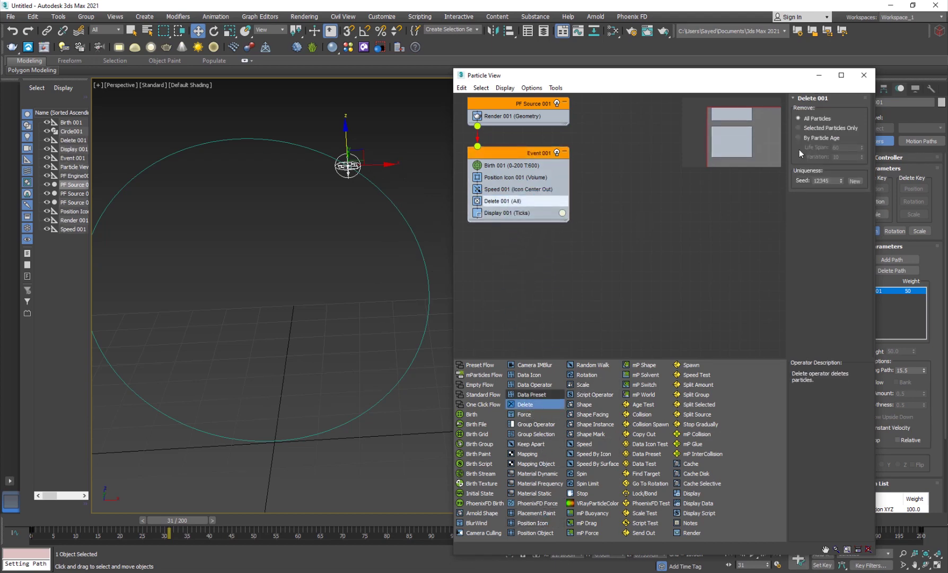
left_click(820, 138)
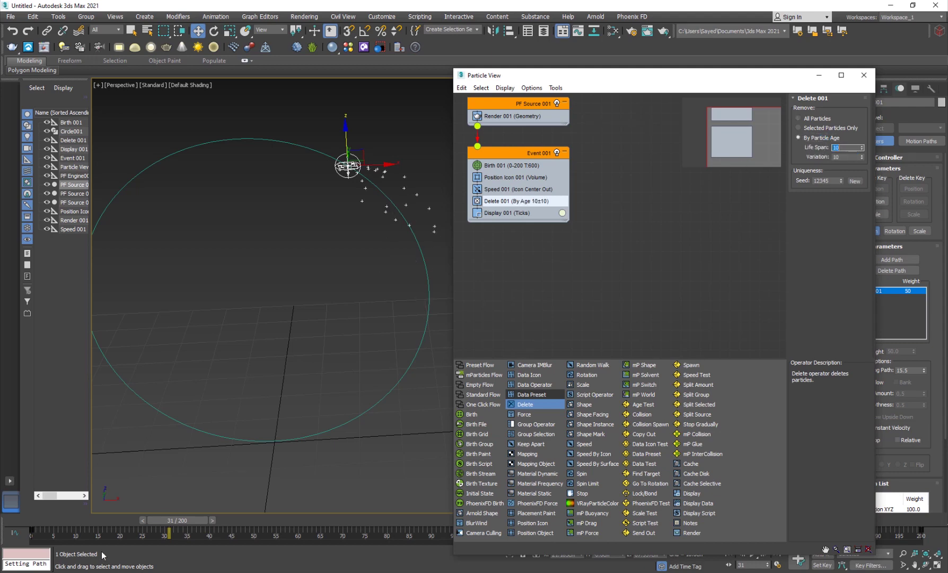
left_click_drag(77, 524, 98, 517)
- Raise the Birth amount of Event 001 to 1500 and scrub to frame 21 to preview the denser trail
left_click(526, 165)
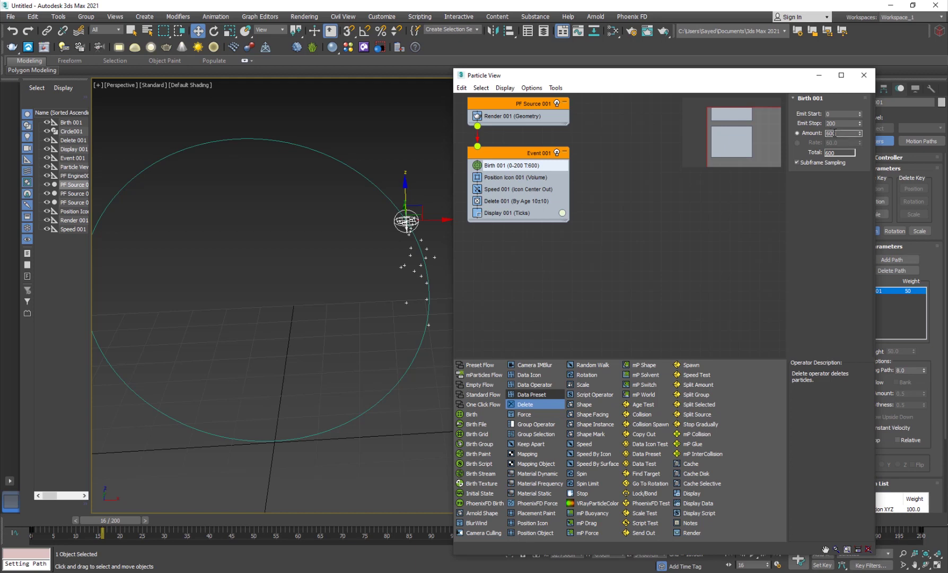
type("1500")
key("Return")
left_click_drag(96, 520, 123, 490)
key("w")
- Duplicate PF Source 001 together with its event and place the copied flow beside the original in Particle View
middle_click_drag(516, 277, 536, 313)
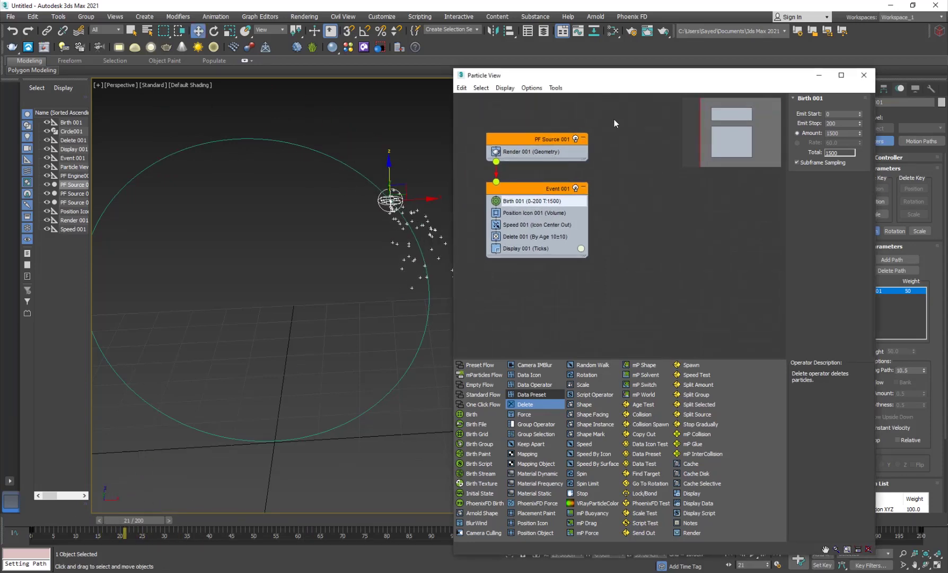
left_click(573, 230)
left_click_drag(559, 189, 650, 222, "shift")
left_click(635, 349)
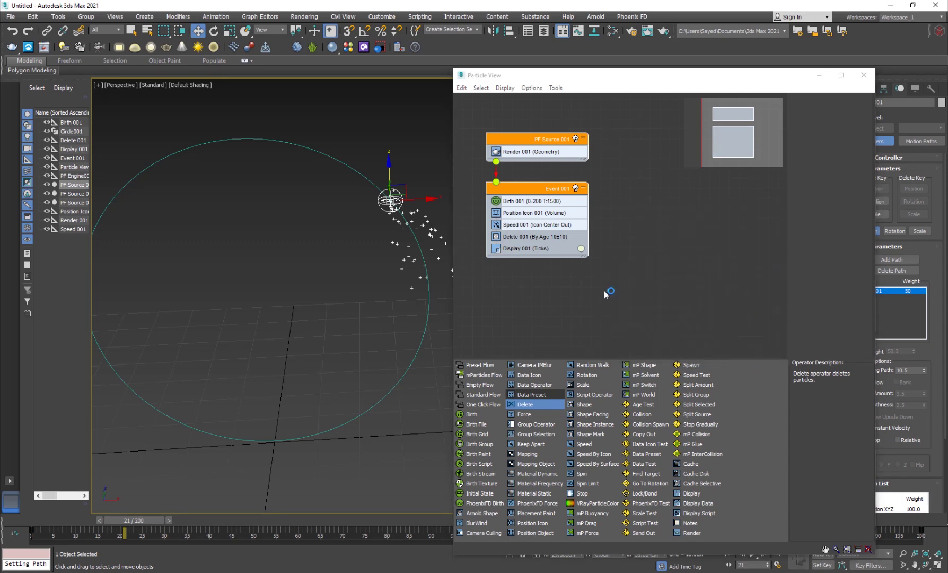
middle_click_drag(625, 283, 649, 295)
mouse_move(644, 229)
left_mouse_down()
mouse_move(703, 265)
mouse_move(658, 244)
left_mouse_up()
left_click(651, 236)
- Delete the Speed and Delete operators from Event 002 in the copied flow
left_click(681, 289)
key("Delete")
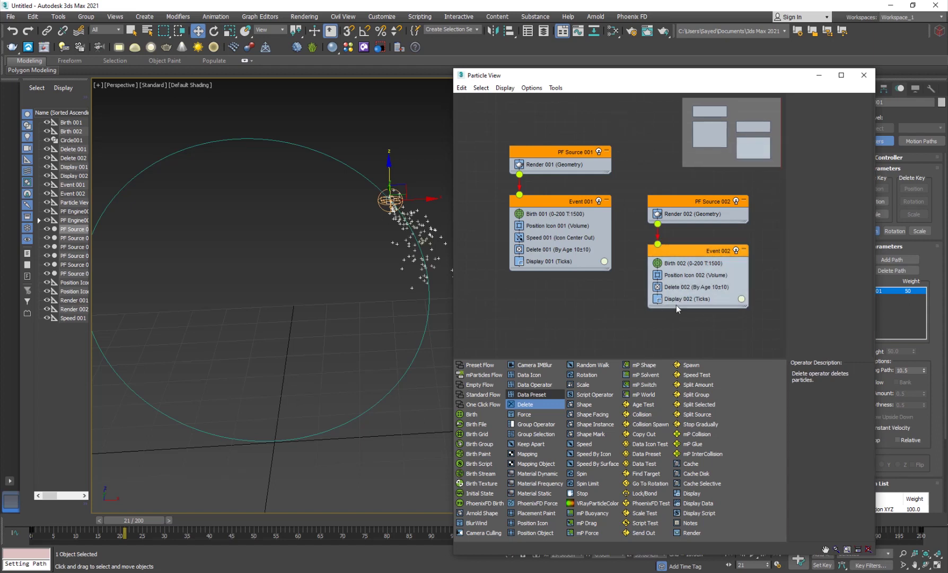
left_click(678, 288)
key("Delete")
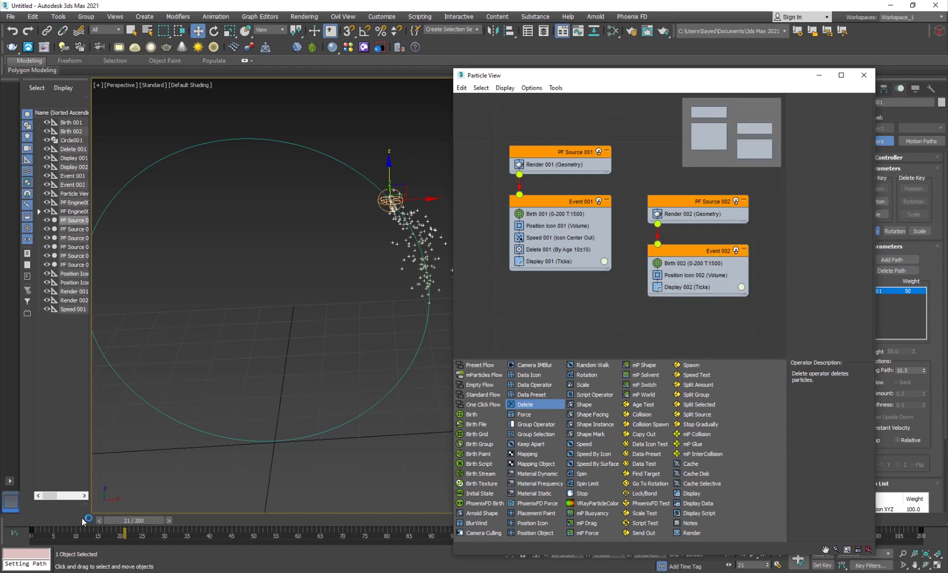
- Scrub the timeline to frame 134 to examine the particles both flows leave along the circle
left_click_drag(127, 520, 421, 501)
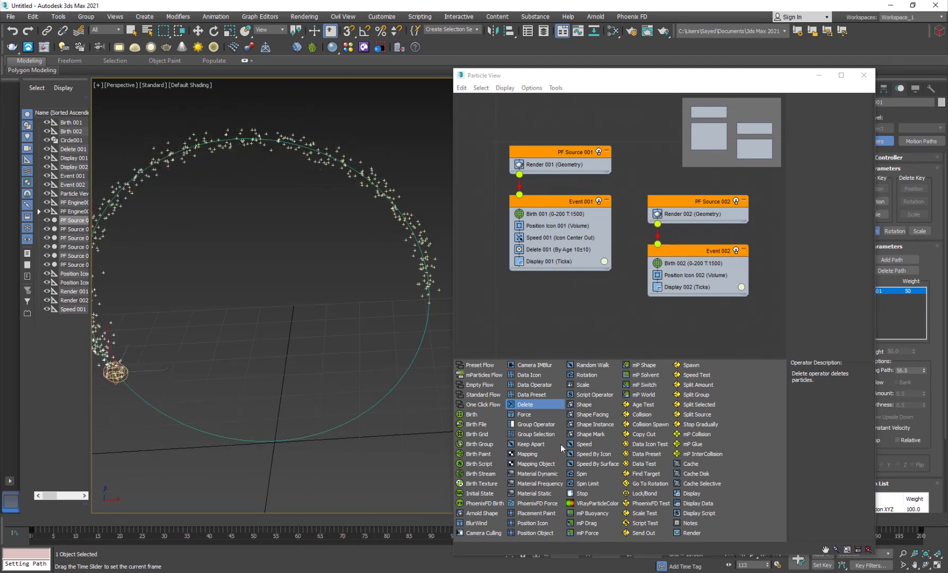
key("w")
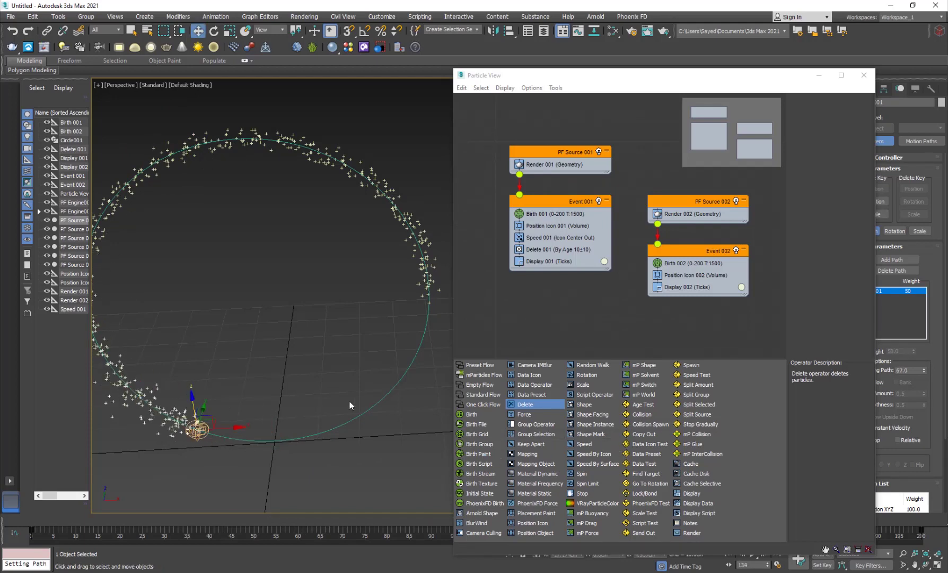
middle_click_drag(273, 231, 310, 237)
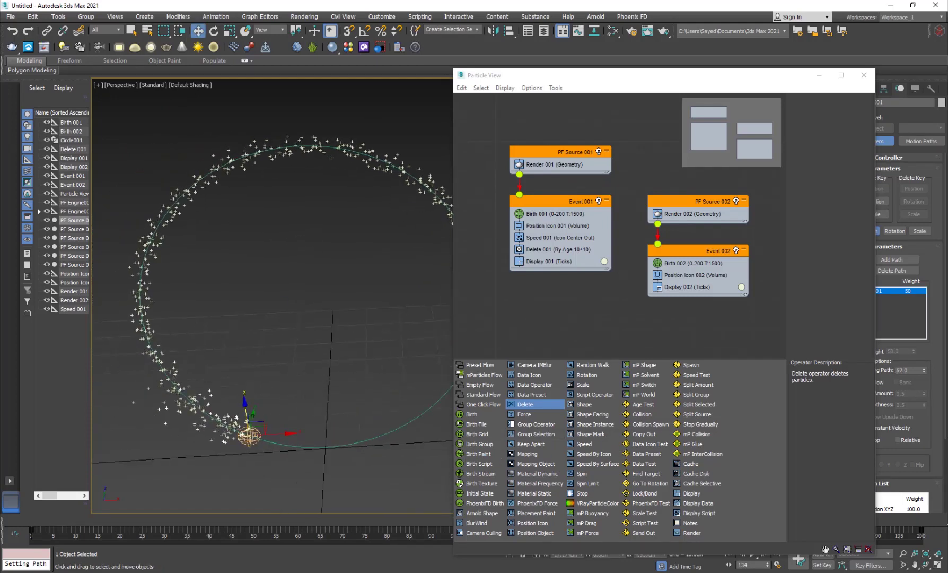
- Scrub back to about frame 79, set the Birth 002 amount to 1200 and close Particle View
left_click_drag(207, 523, 383, 521)
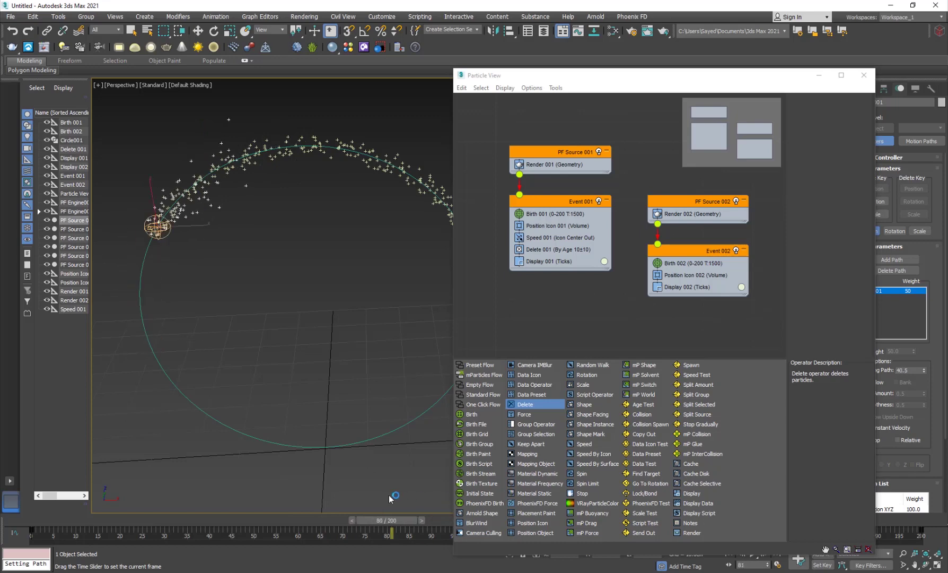
left_click(689, 263)
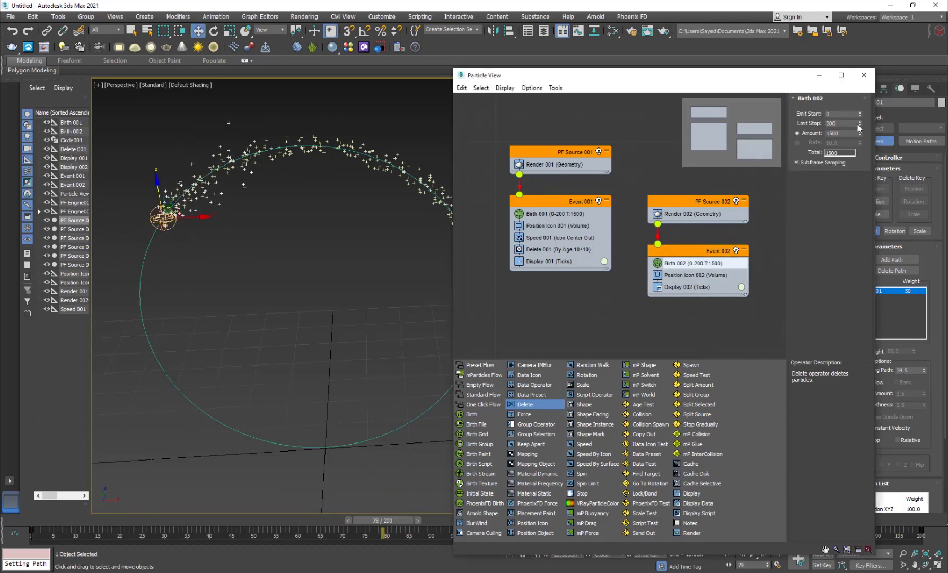
type("1200")
key("Return")
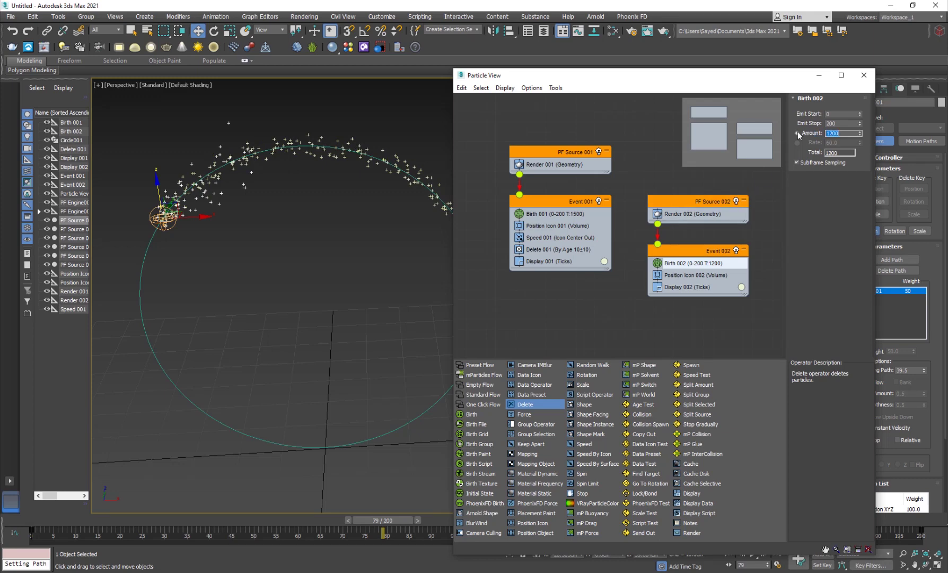
left_click(864, 75)
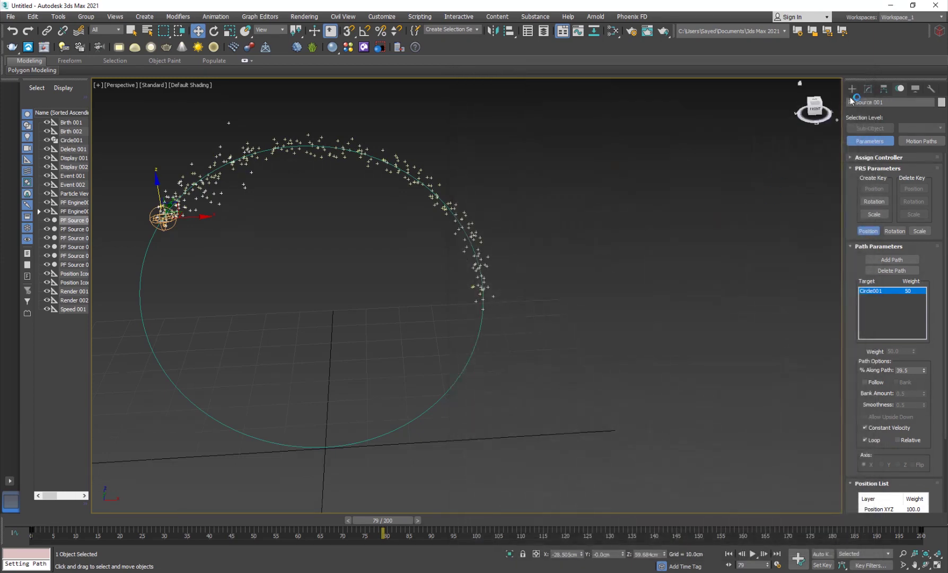
- Create a PhoenixFD FireSmoke simulator enclosing the circle, about 140 × 142 cm at the base and 114 cm high
left_click(852, 89)
left_click(438, 334)
scroll(375, 367, "down", 3)
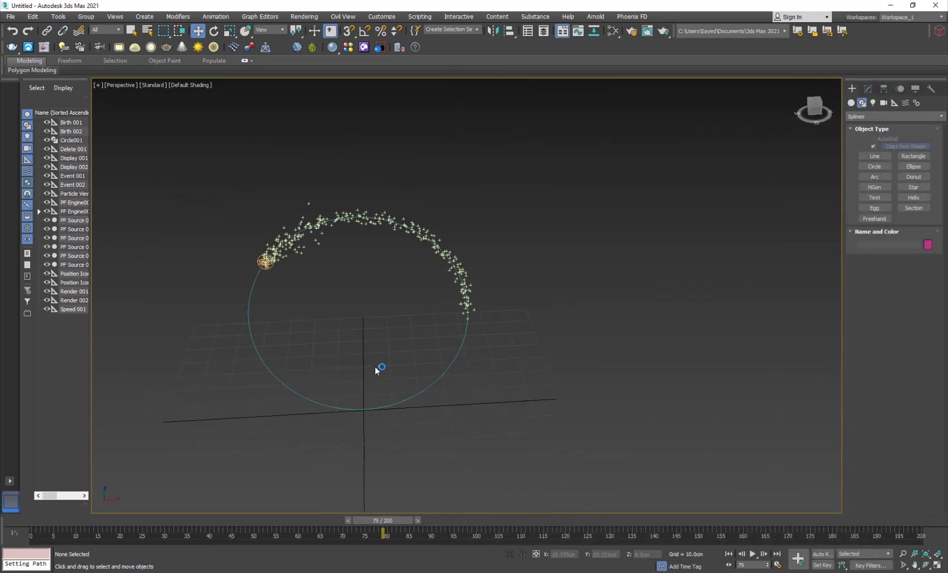
middle_click_drag(375, 366, 378, 377, "alt")
scroll(384, 359, "down", 5)
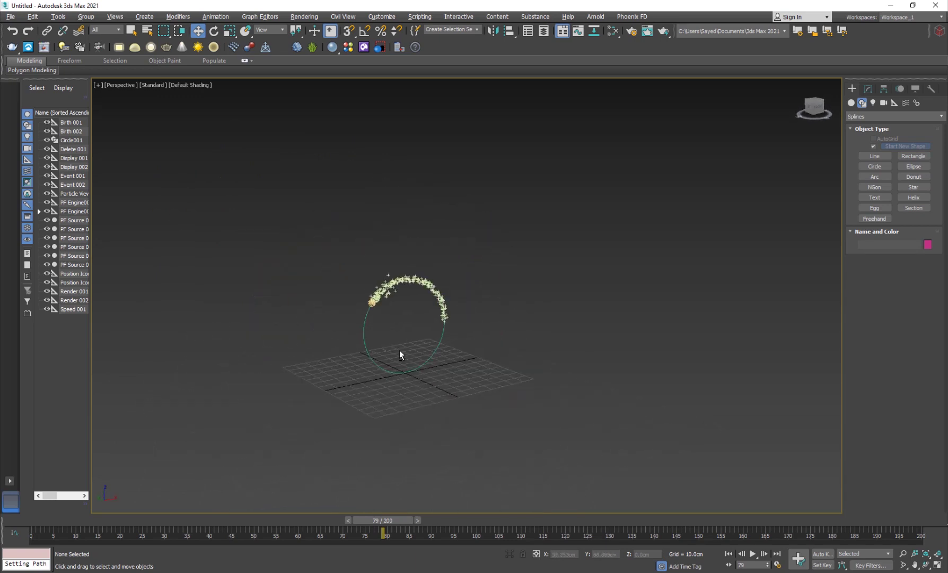
left_click(851, 105)
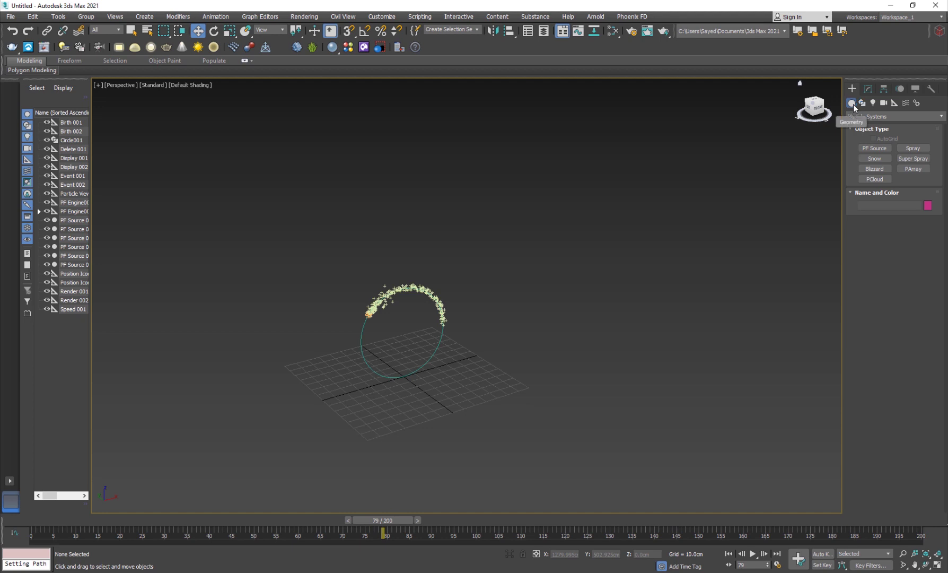
left_click(860, 117)
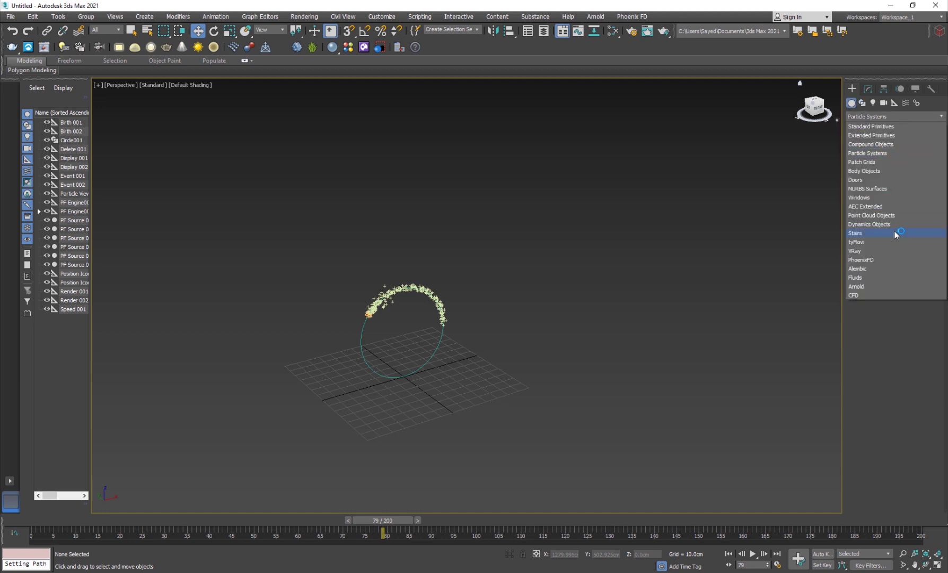
left_click(873, 259)
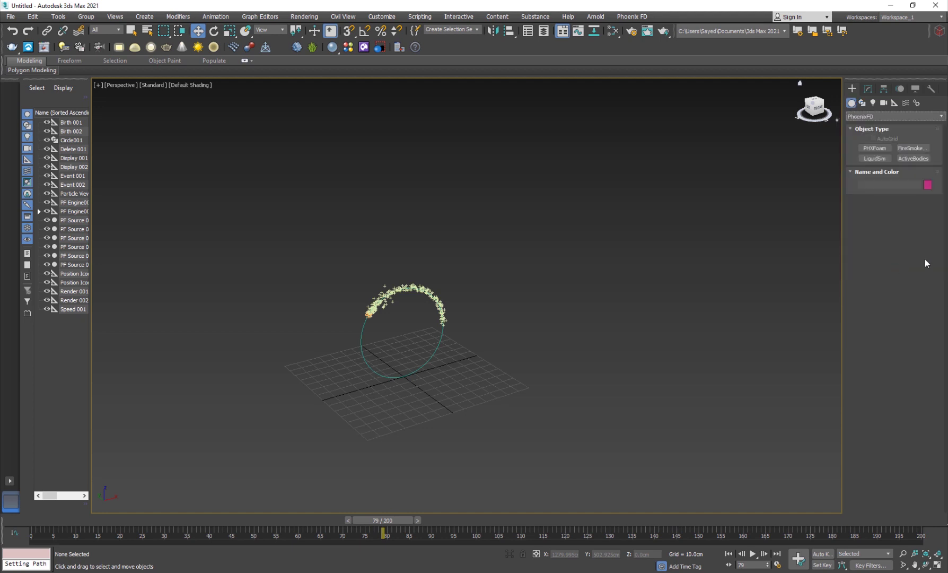
left_click(908, 150)
left_click_drag(285, 364, 530, 383)
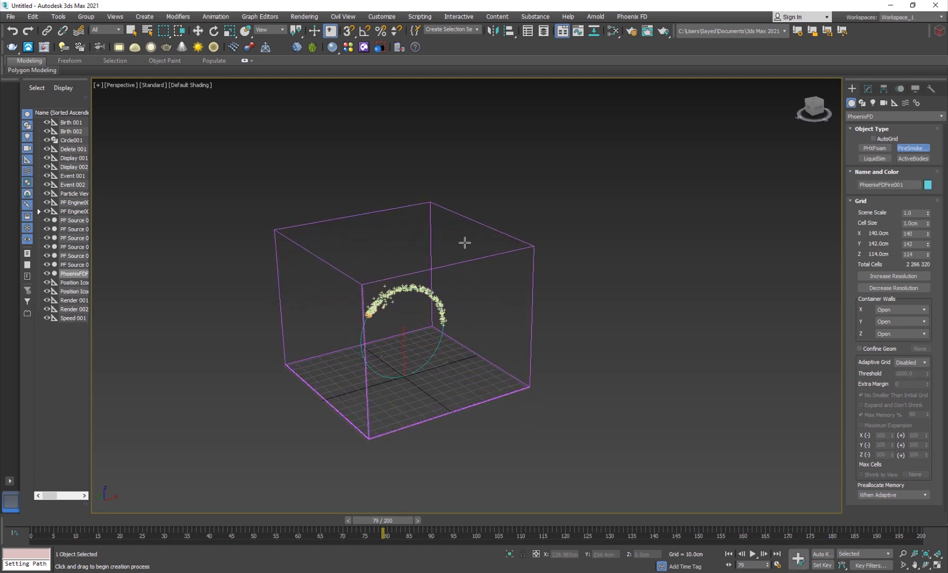
middle_click_drag(458, 374, 380, 355, "alt")
scroll(370, 334, "up", 3)
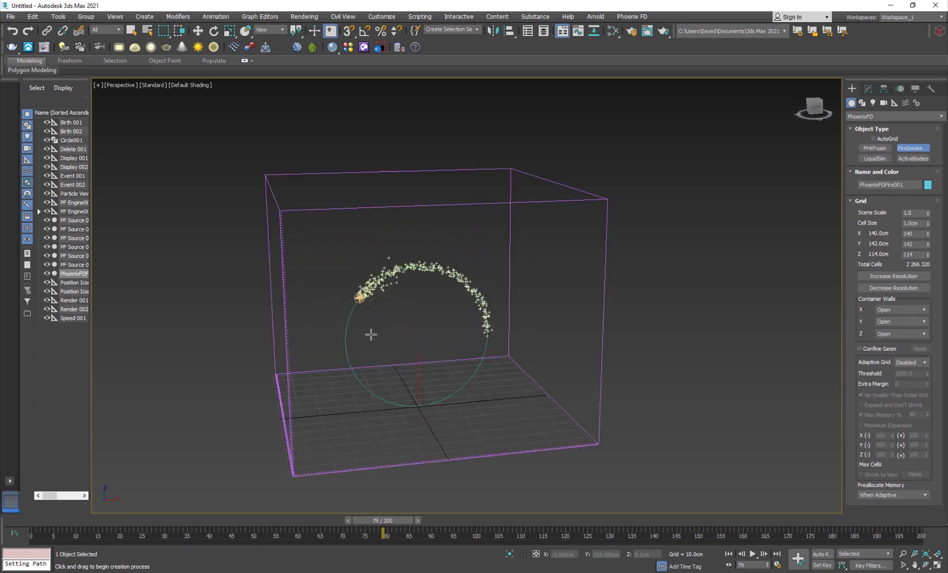
left_click(163, 151)
right_click(162, 151)
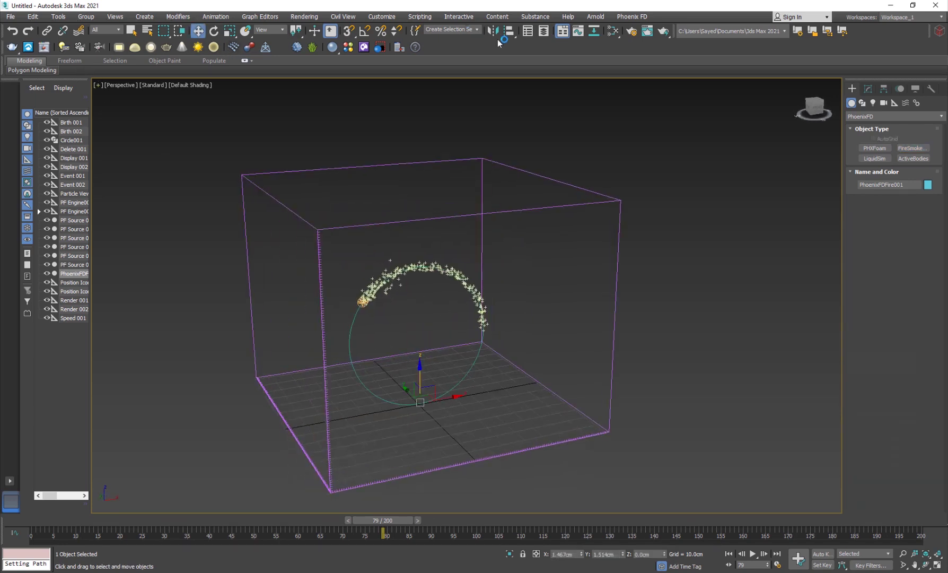
- Show the PhoenixFD toolbar, place a Phoenix Fire Source next to the simulator box and open its parameters
left_click_drag(931, 31, 912, 55)
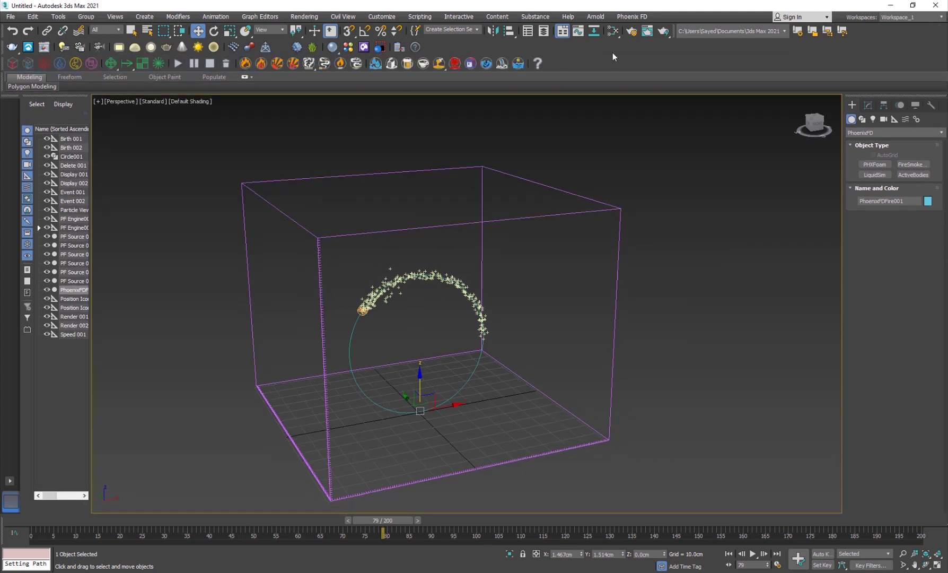
right_click(612, 53)
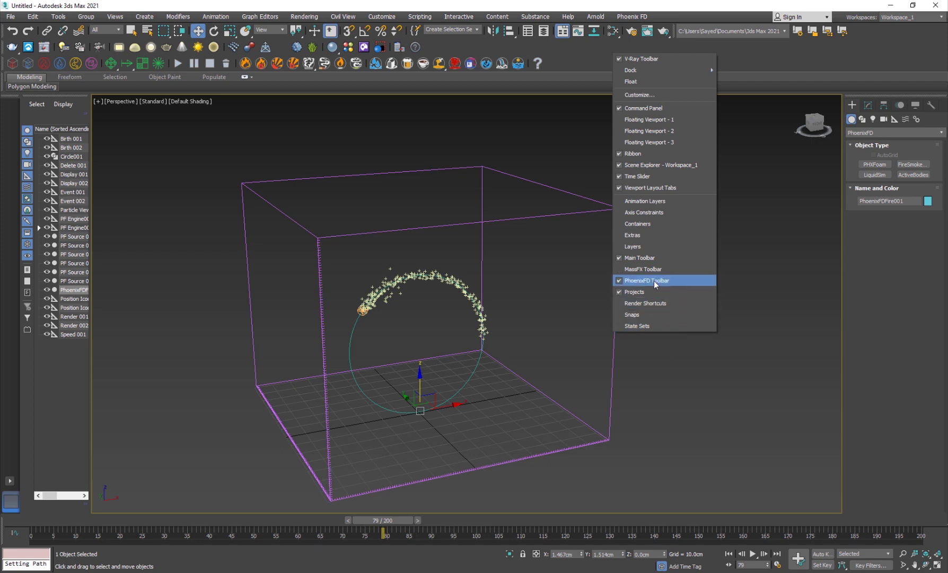
key("Escape")
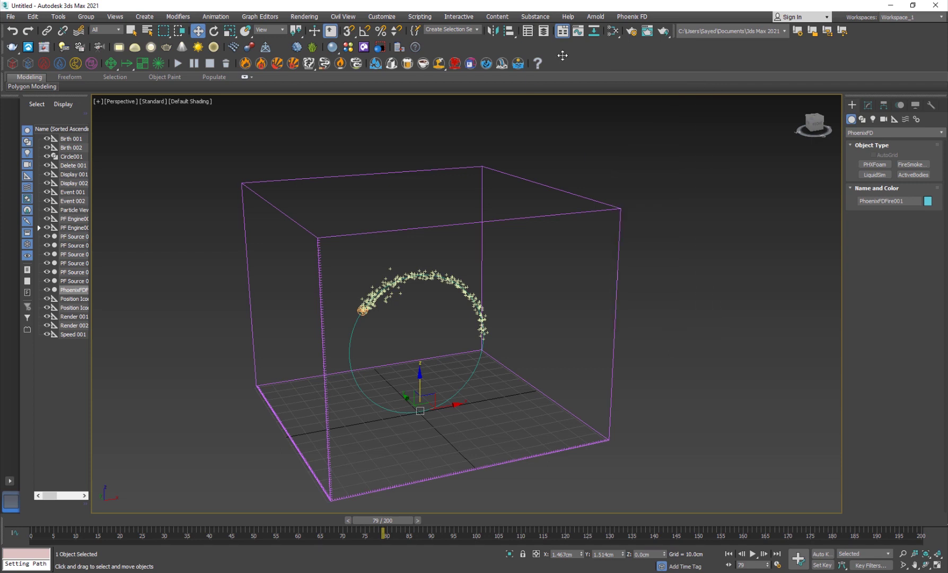
left_click(44, 63)
left_click_drag(650, 451, 678, 471)
left_click(867, 106)
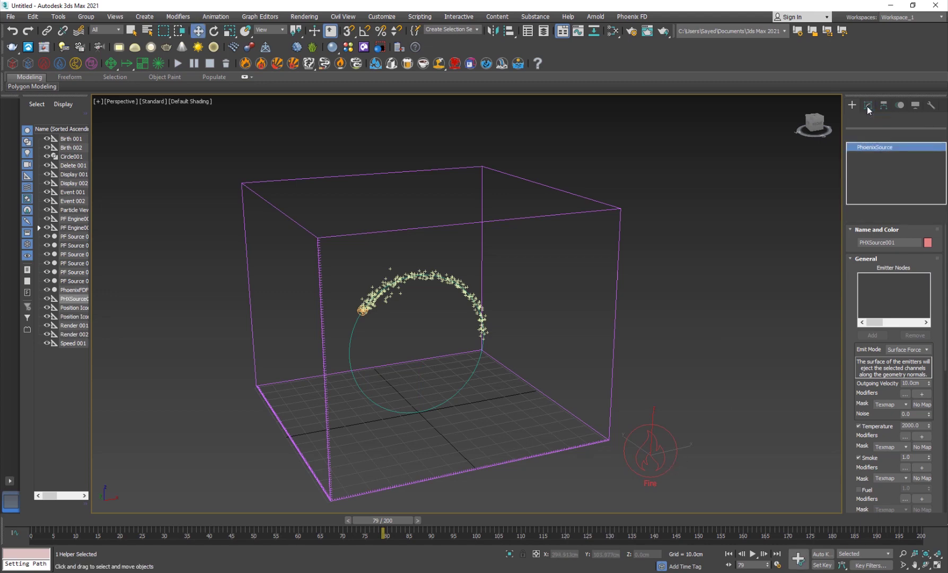
left_click(875, 312)
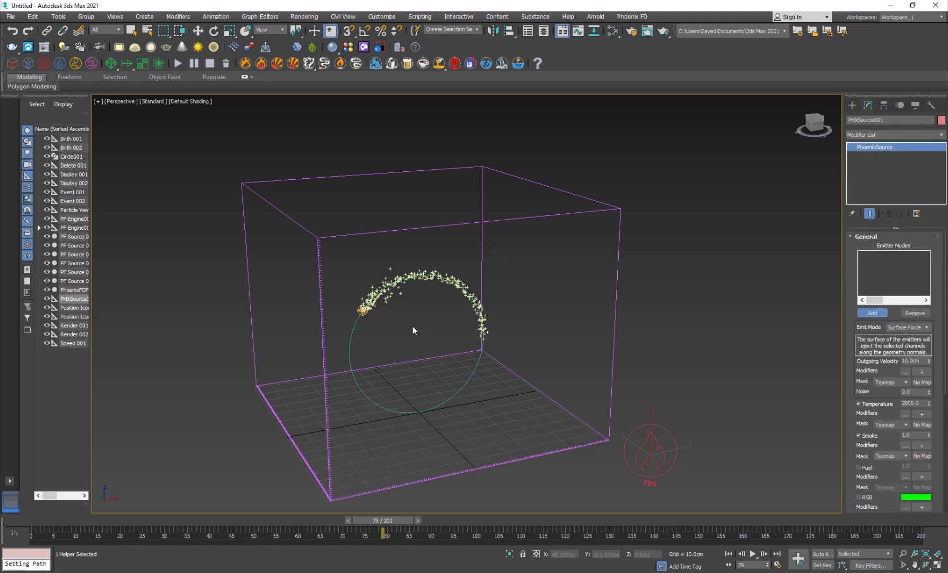
left_click(364, 310)
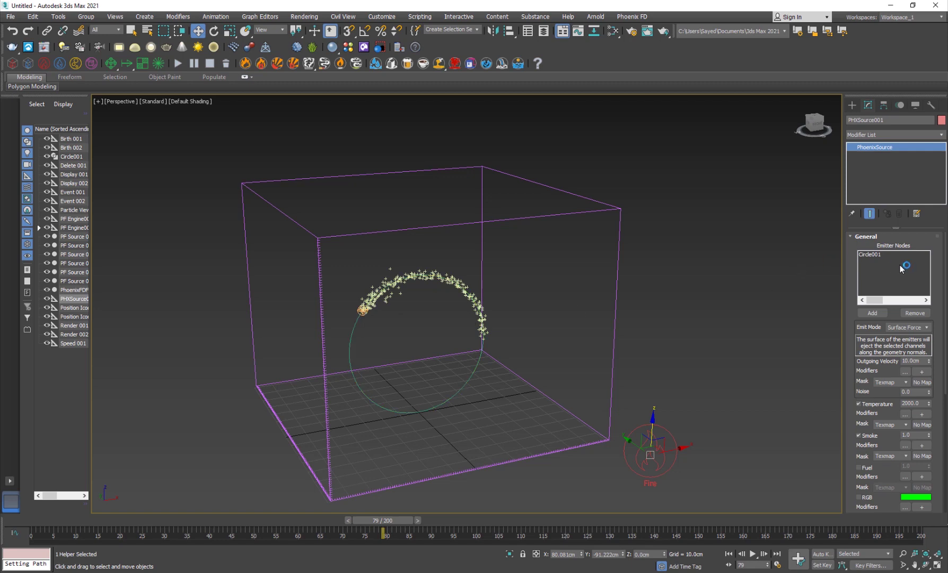
left_click(921, 314)
- Add PF Source 002 to the fire source's emitter nodes with all its available events: PF Source 002, Event 001 and Event 002
left_click(872, 313)
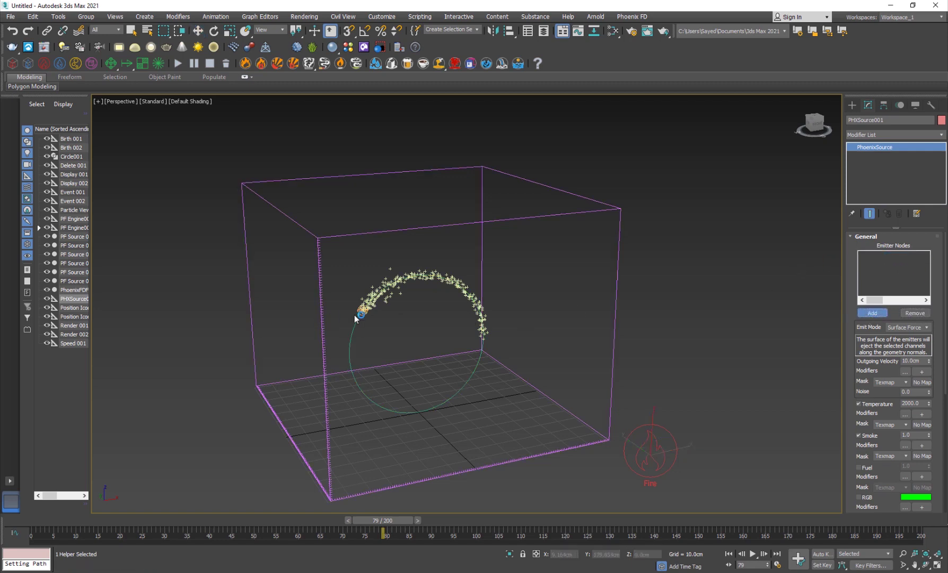
left_click(363, 310)
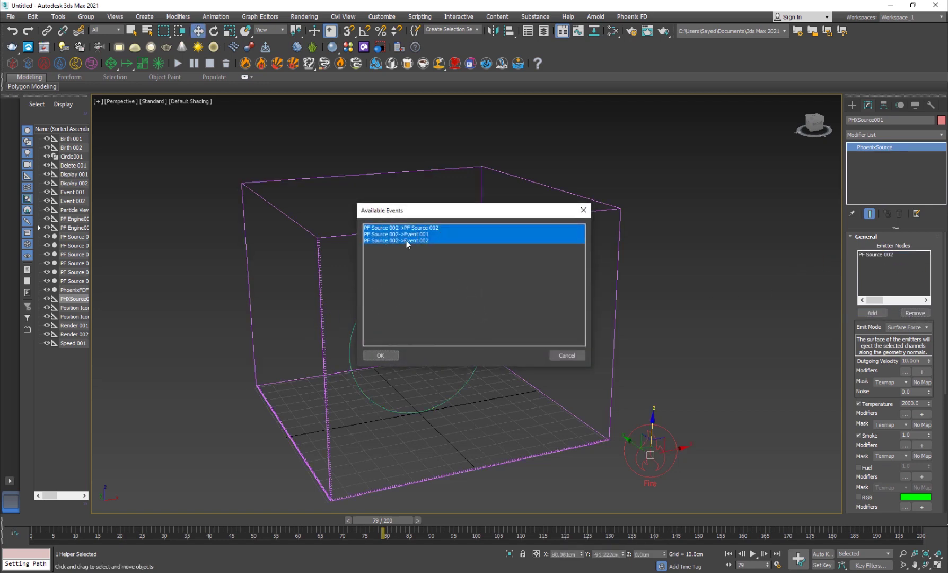
left_click(384, 356)
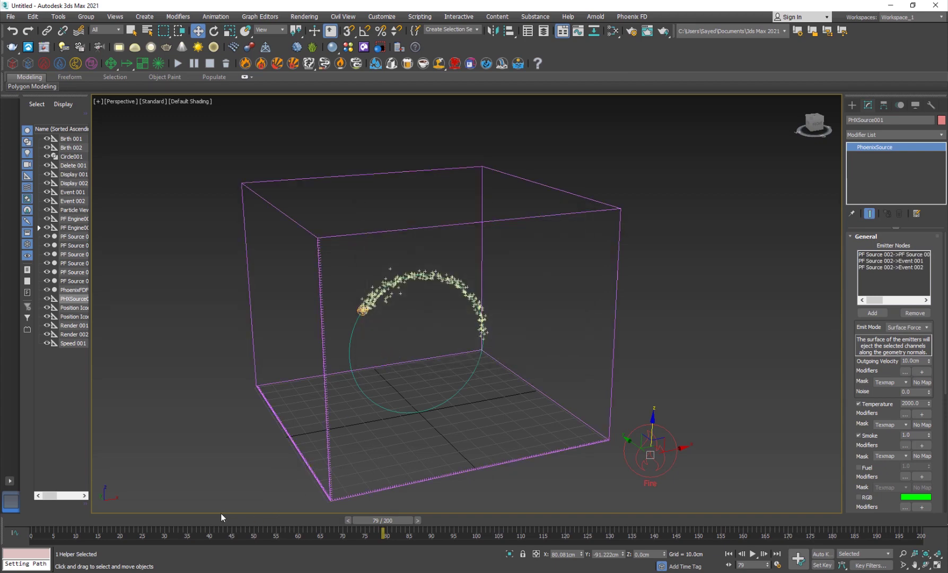
- Scrub to frame 28 to check the particle trail and start the Phoenix FD simulation
left_click_drag(192, 519, 162, 520)
middle_click_drag(339, 419, 373, 331, "alt")
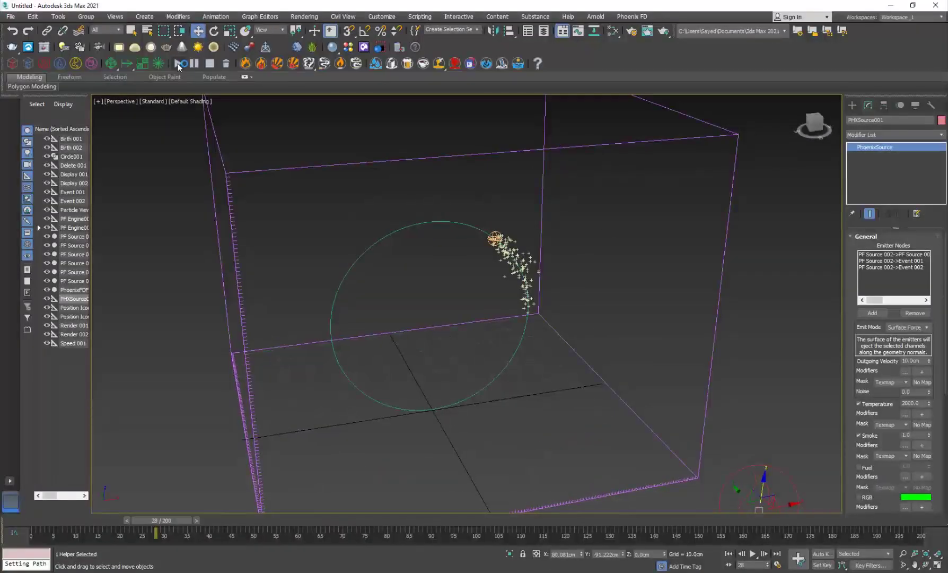
left_click(178, 66)
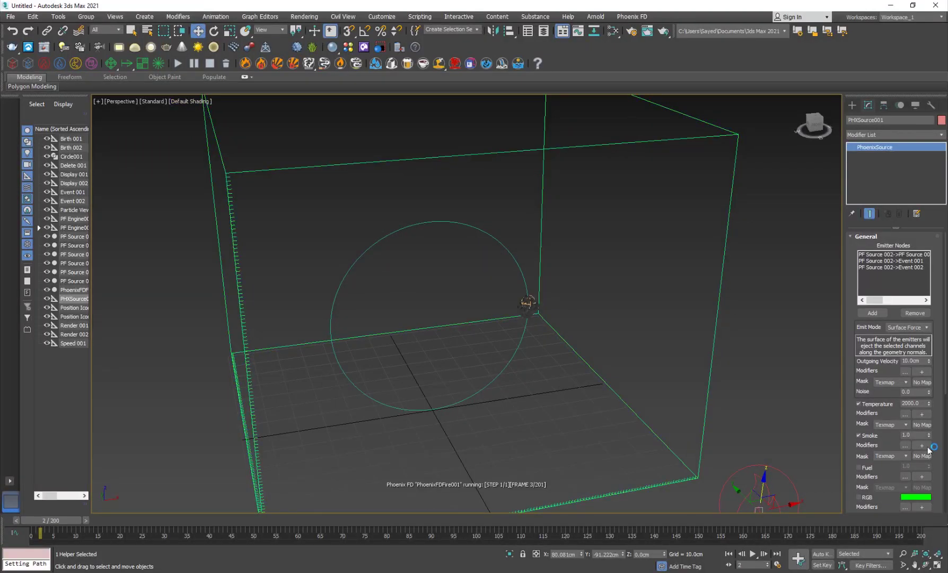
- Select the fire simulator and enable its GPU preview in the viewport to view the smoke and fire during simulation
left_click(718, 300)
left_click(872, 337)
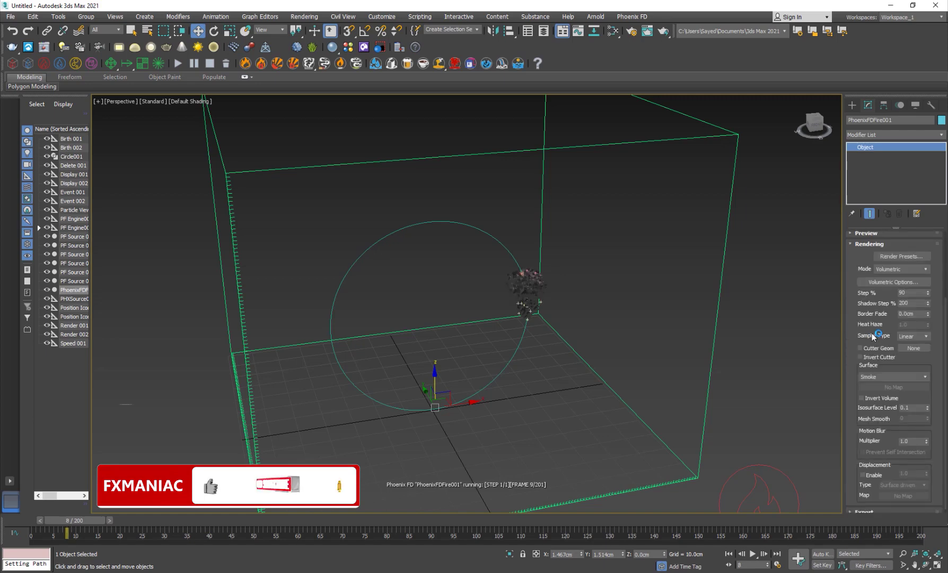
scroll(873, 335, "up", 3)
left_click(864, 303)
scroll(852, 418, "down", 3)
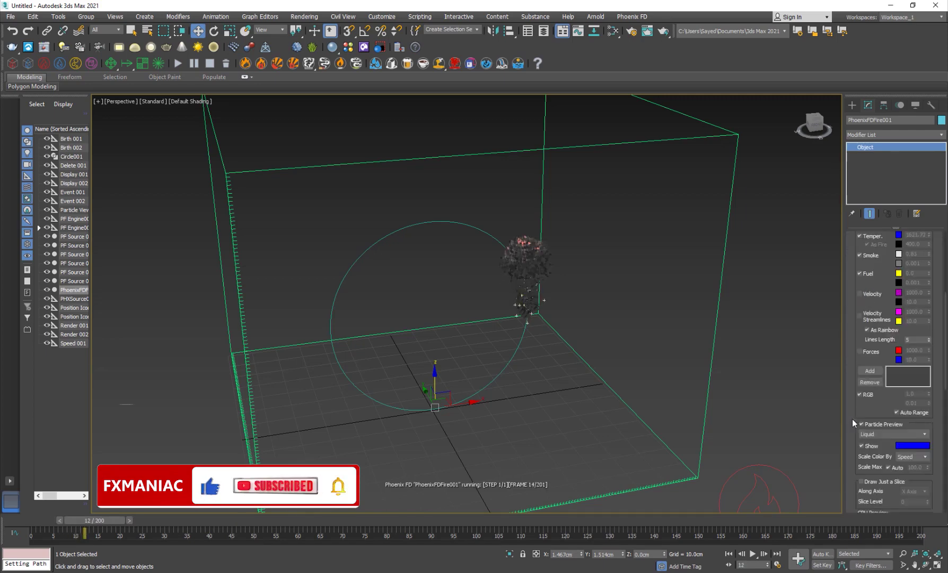
scroll(851, 418, "down", 3)
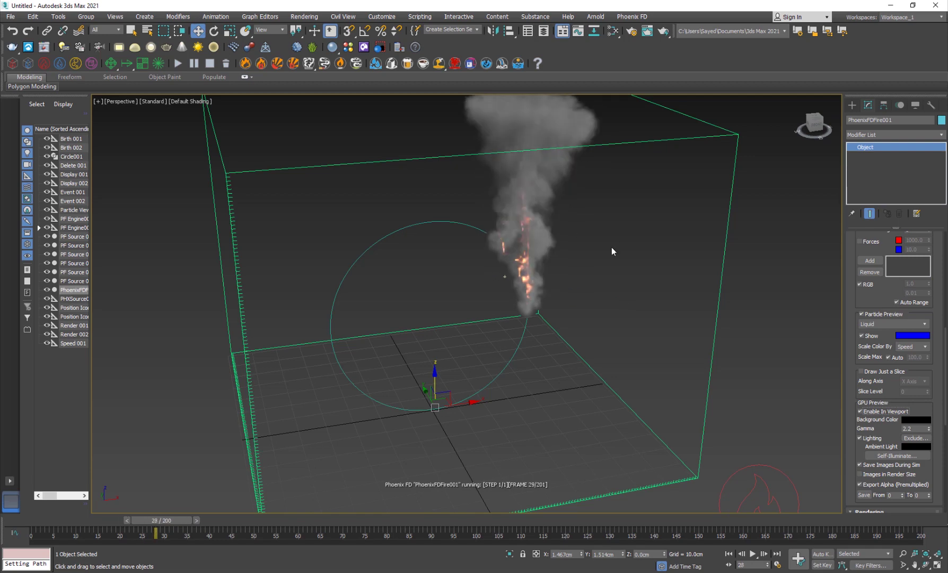
middle_click_drag(574, 256, 462, 333, "alt")
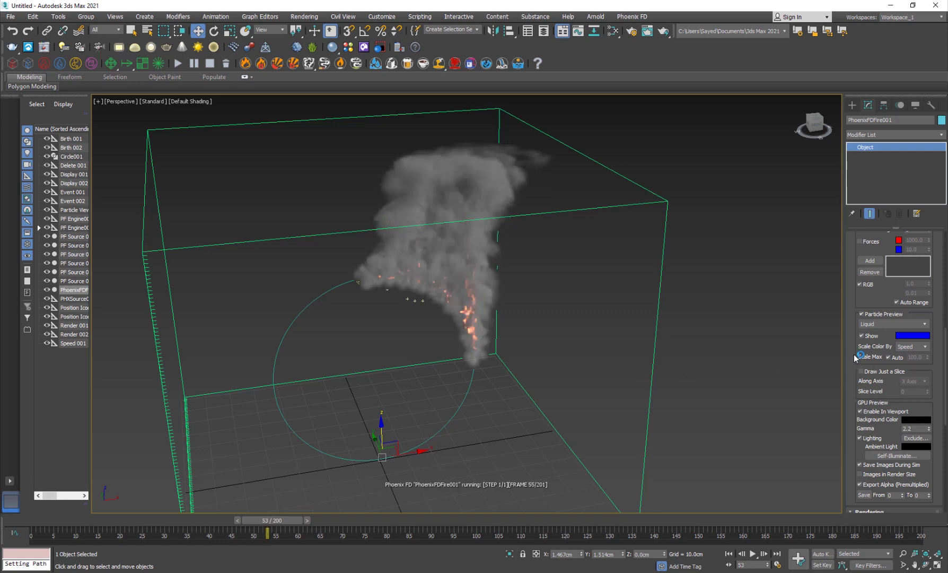
- Pause the simulation and turn off the Smoke channel of the Phoenix fire source
scroll(855, 357, "up", 5)
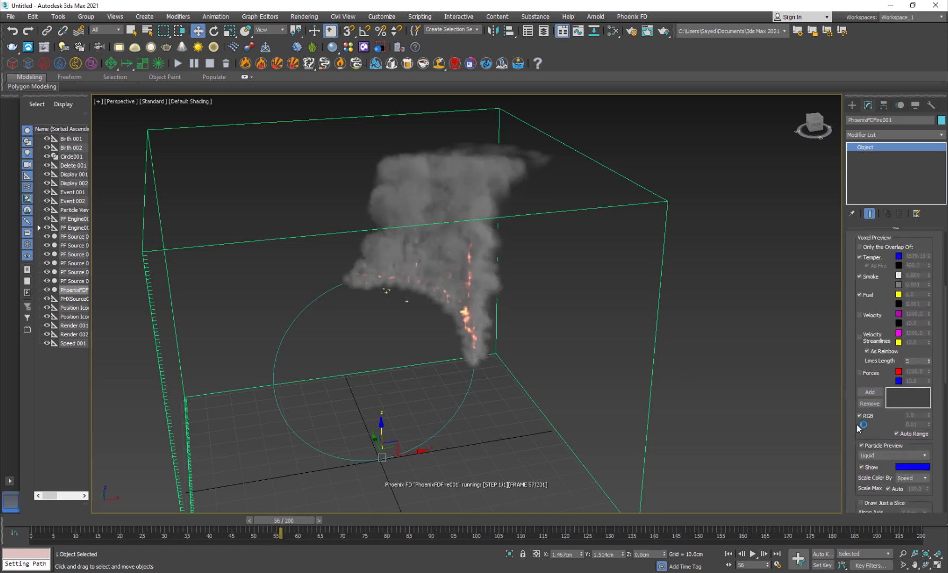
left_click(196, 63)
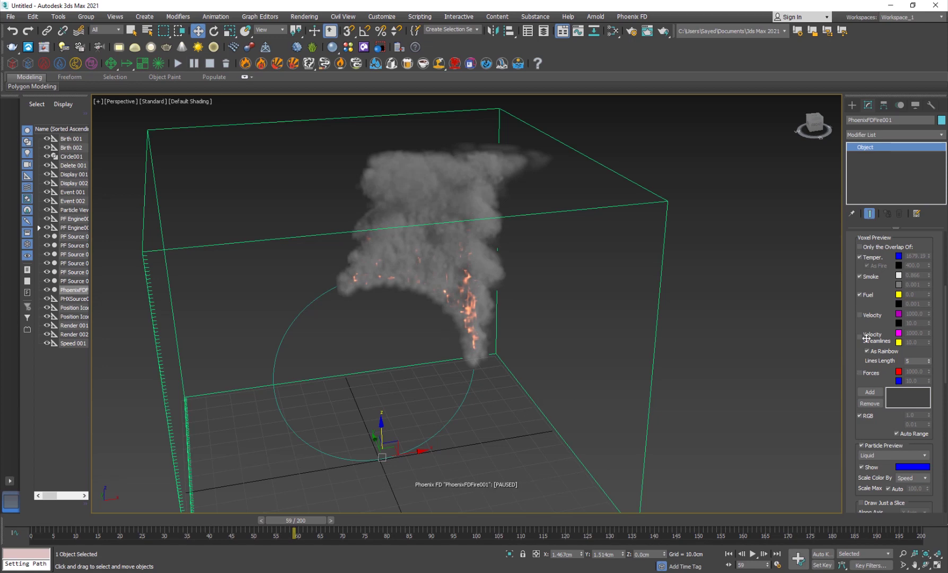
scroll(488, 396, "up", 3)
scroll(455, 329, "down", 5)
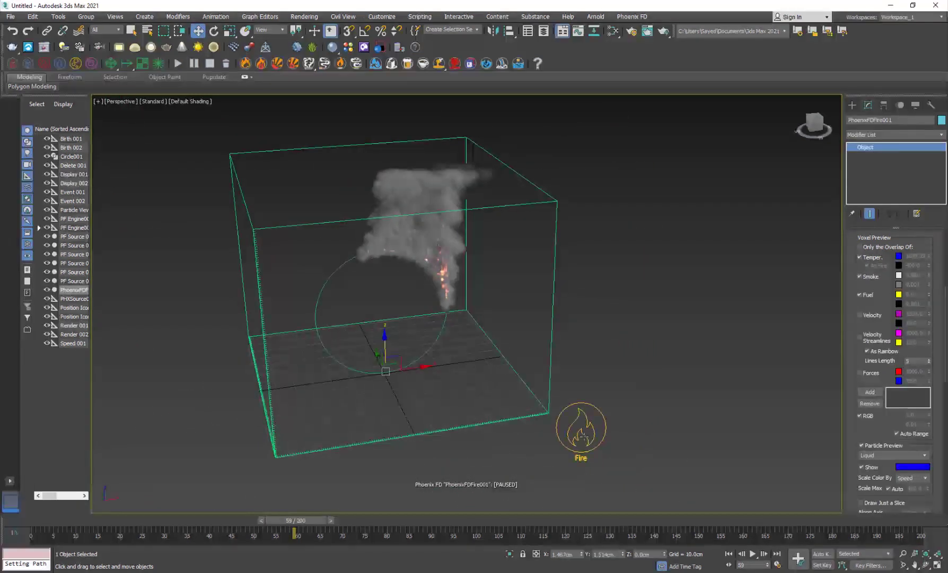
left_click(584, 437)
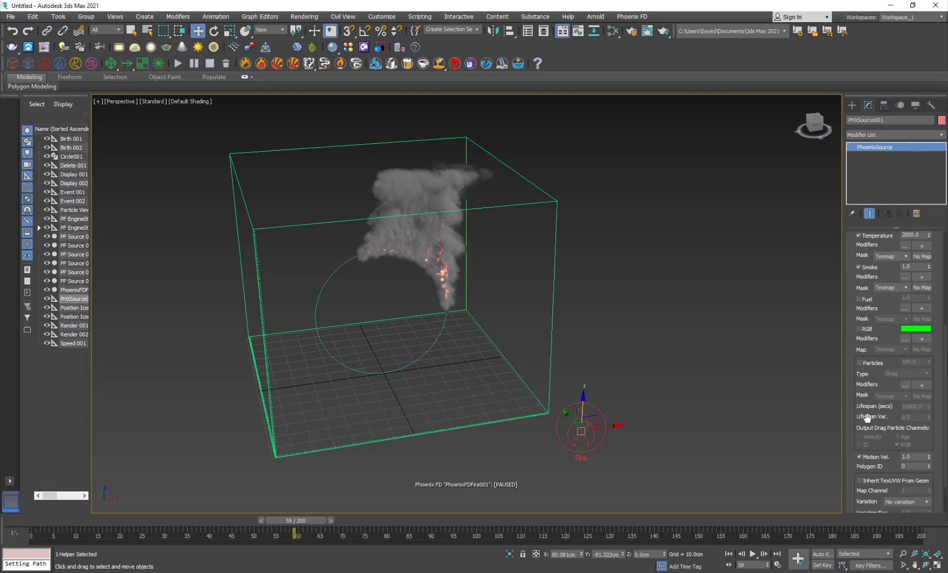
left_click(858, 267)
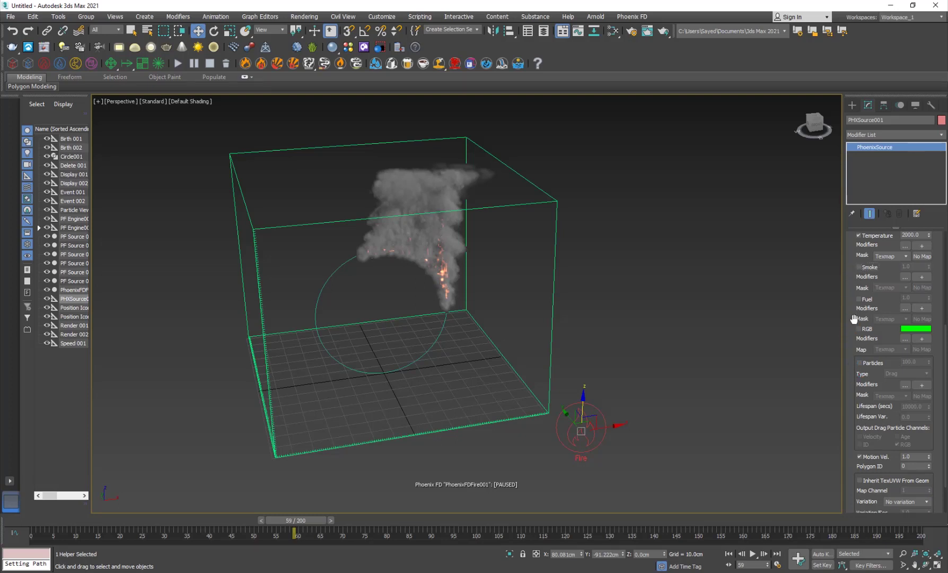
scroll(854, 318, "down", 2)
- Stop the resumed simulation, rerun it from the start with smoke disabled and stop it at about frame 18
left_click(176, 64)
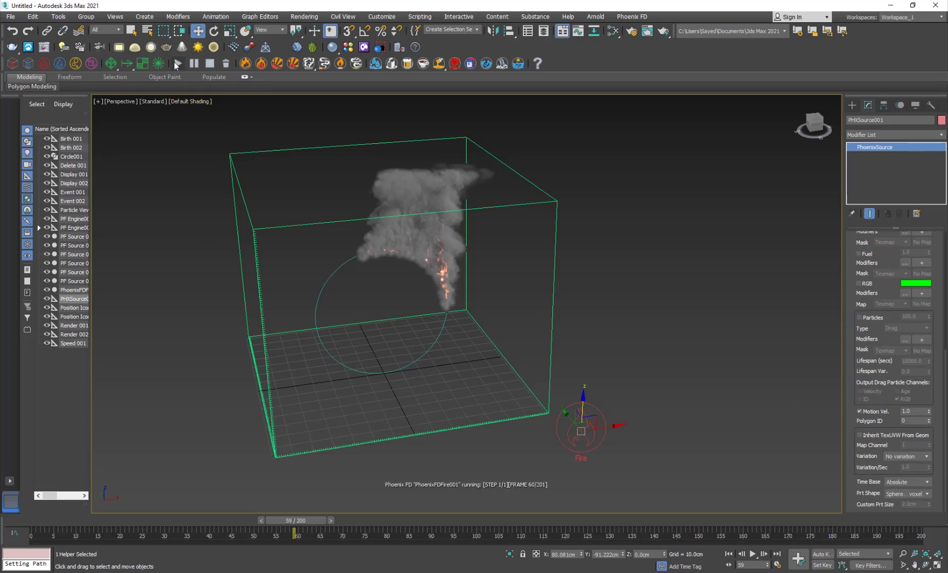
left_click(206, 66)
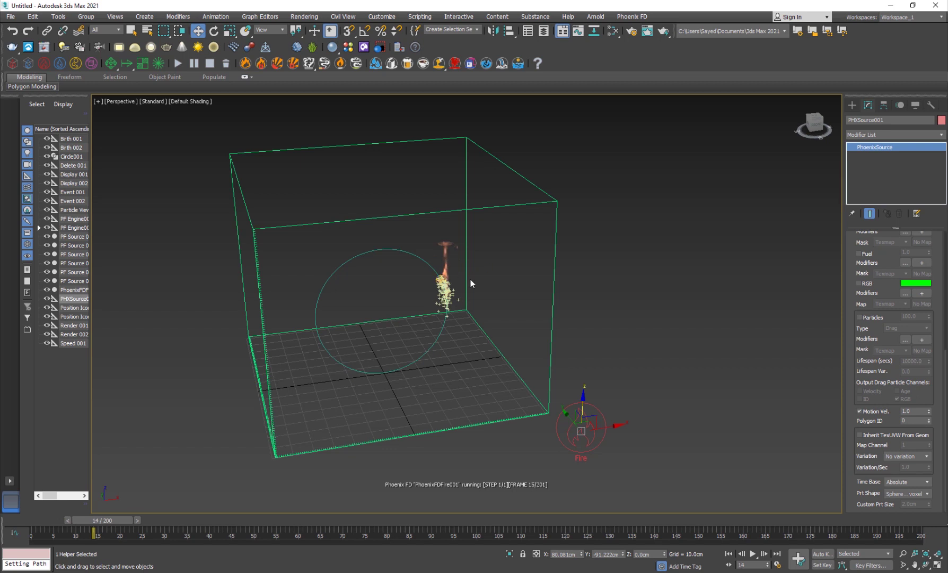
left_click(210, 64)
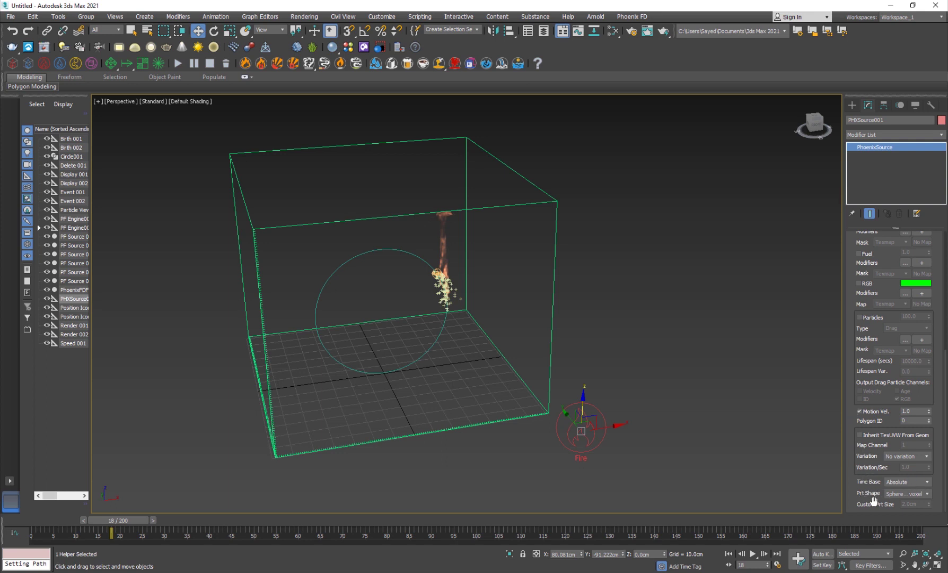
- Set the Phoenix fire source's particle shape to Sphere, custom size, with a custom particle size of 2.5 cm
left_click(908, 494)
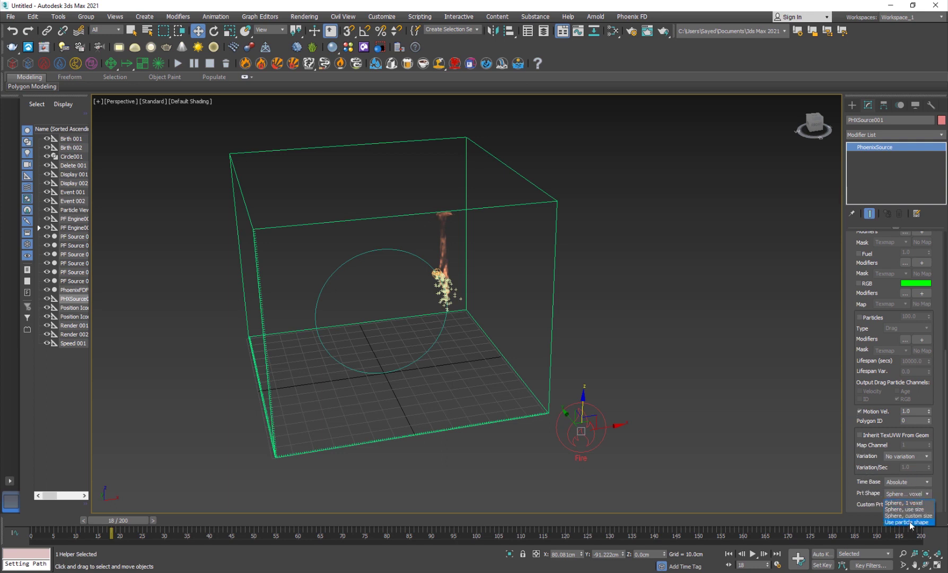
left_click(904, 523)
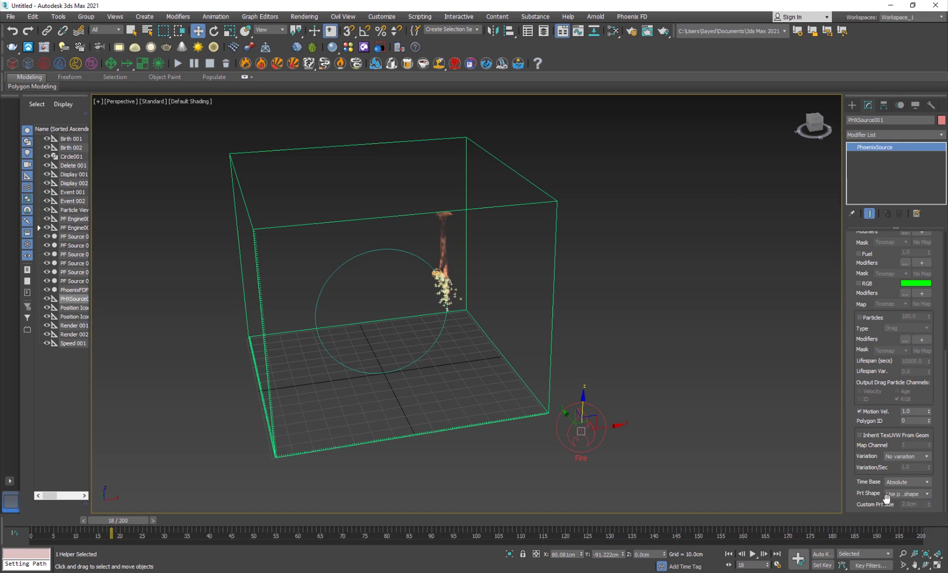
left_click(904, 497)
left_click(916, 515)
left_click(919, 504)
- Rerun the fire simulation from the start, stop it at about frame 30 and inspect the flame from the front
left_click(178, 64)
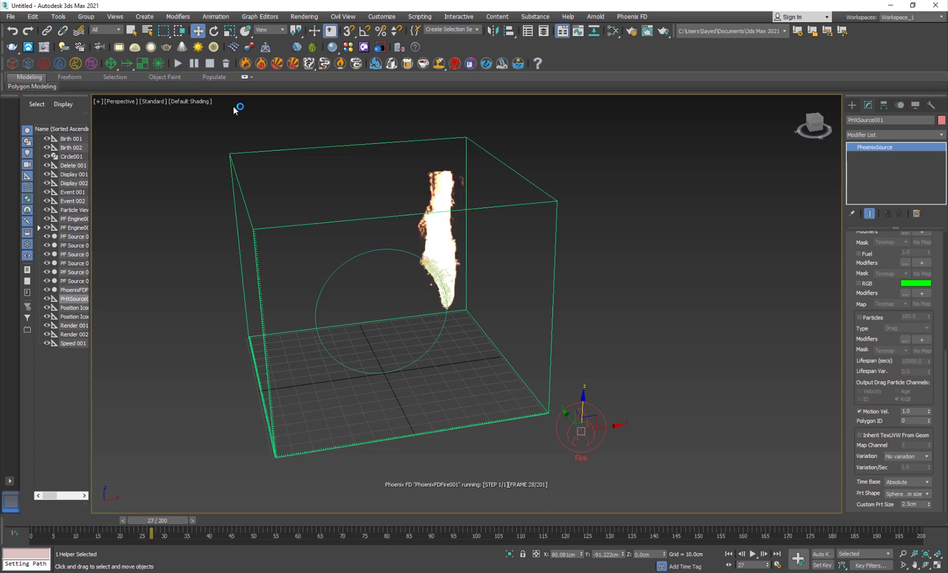
left_click(211, 63)
mouse_move(440, 327)
middle_mouse_down("alt")
mouse_move(411, 306)
mouse_move(438, 315)
middle_mouse_up("alt")
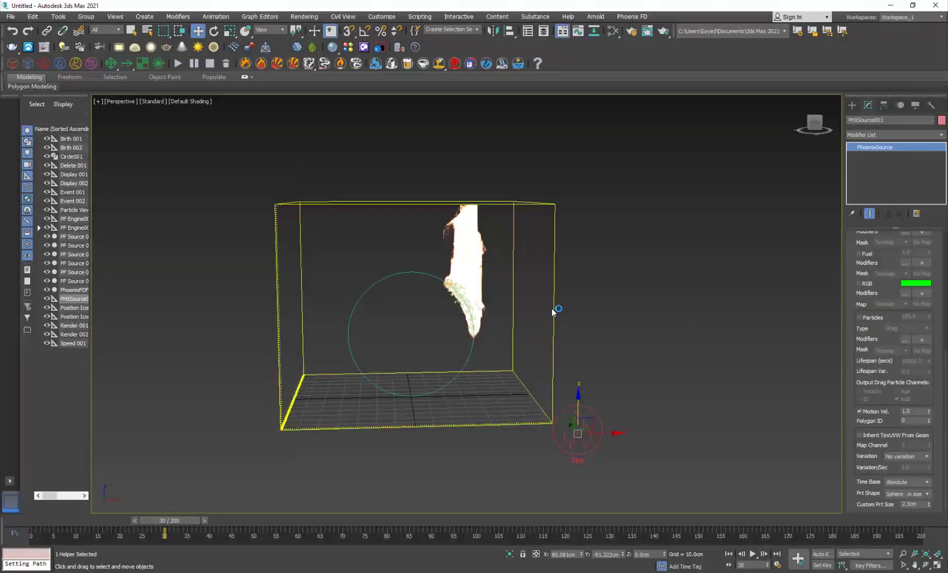
- Select the fire simulator and set its grid's Adaptive Grid option to Temperature
left_click(554, 279)
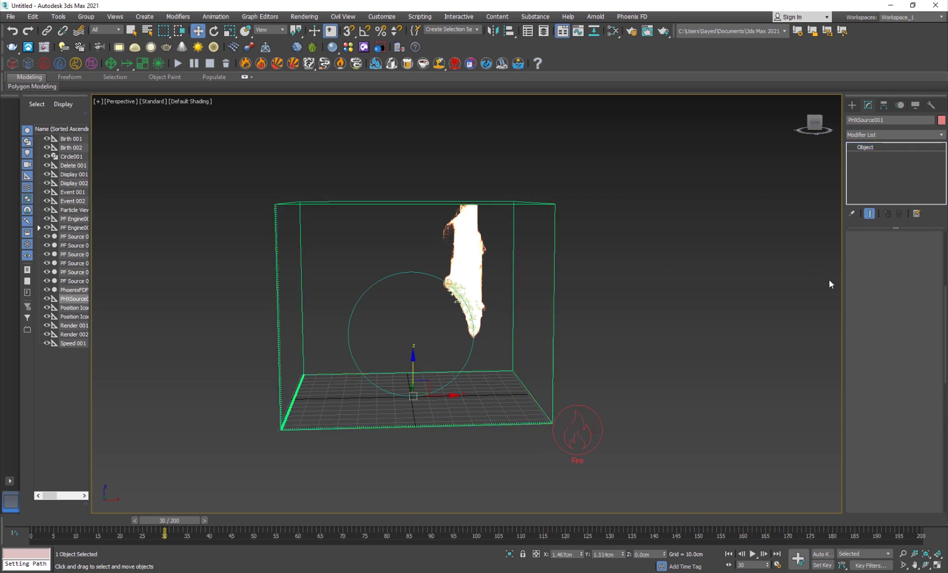
scroll(881, 433, "up", 5)
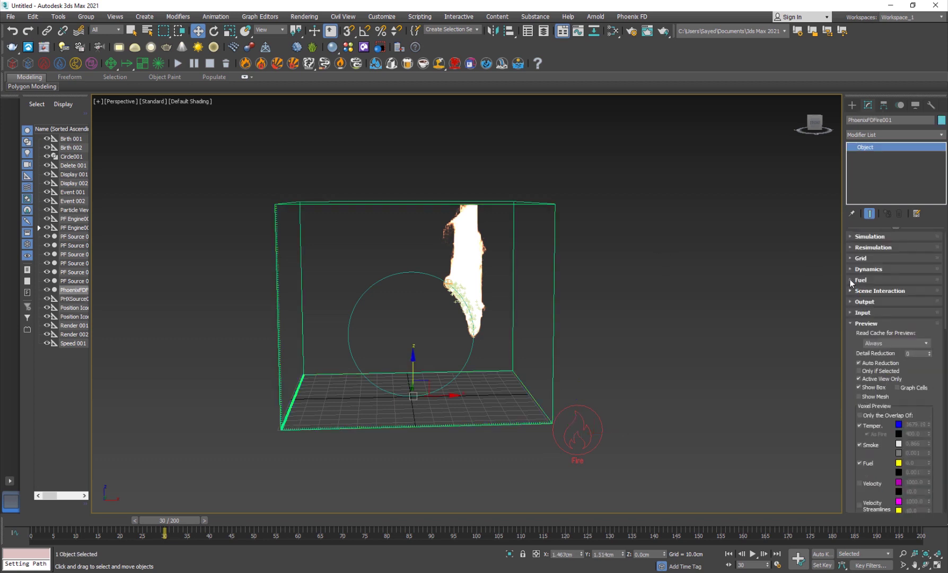
left_click(878, 236)
scroll(861, 326, "down", 4)
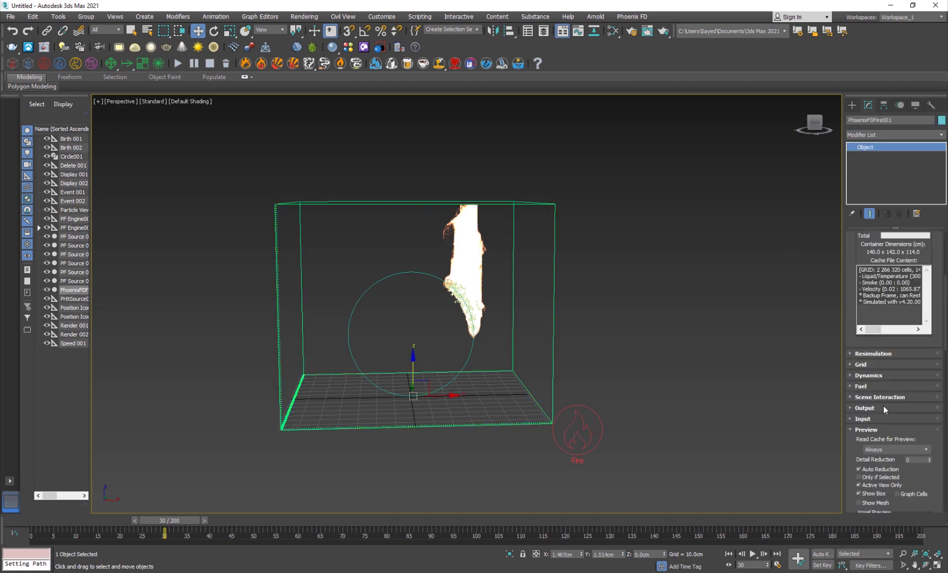
left_click(862, 366)
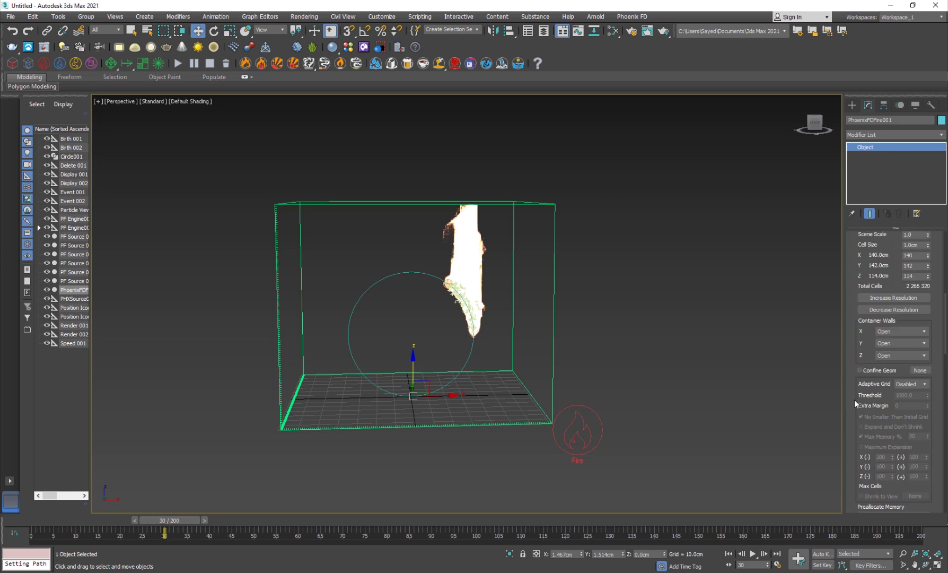
scroll(856, 380, "down", 2)
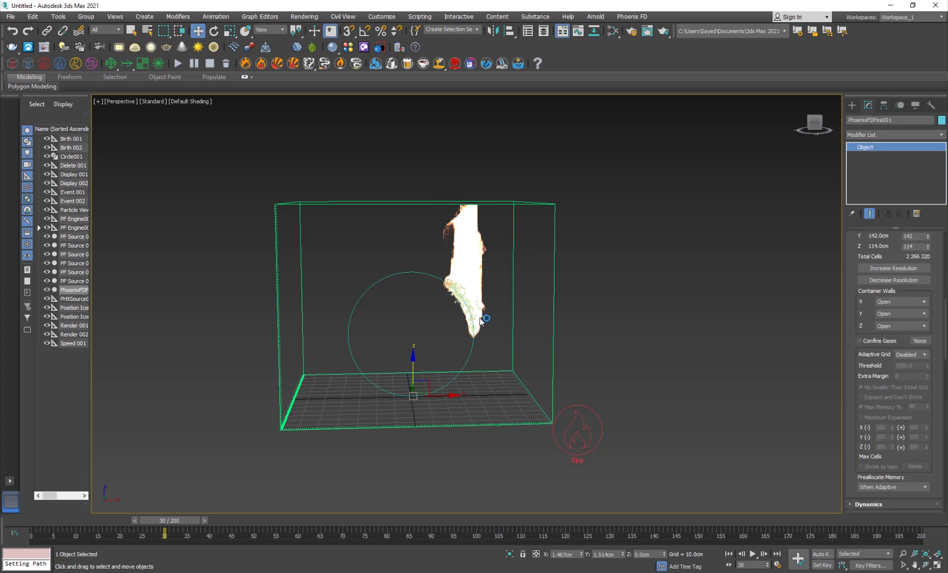
middle_click_drag(476, 272, 466, 295, "alt")
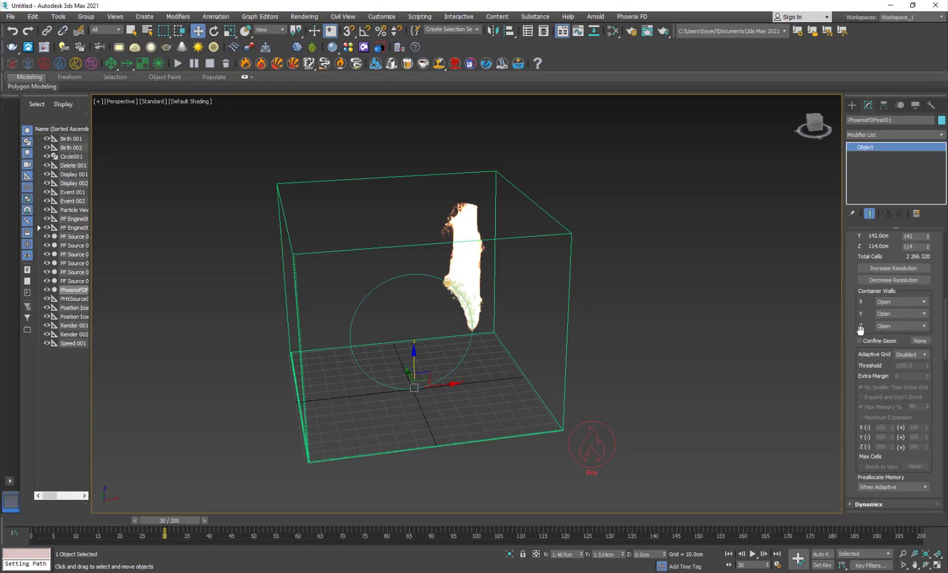
left_click(908, 354)
left_click(914, 371)
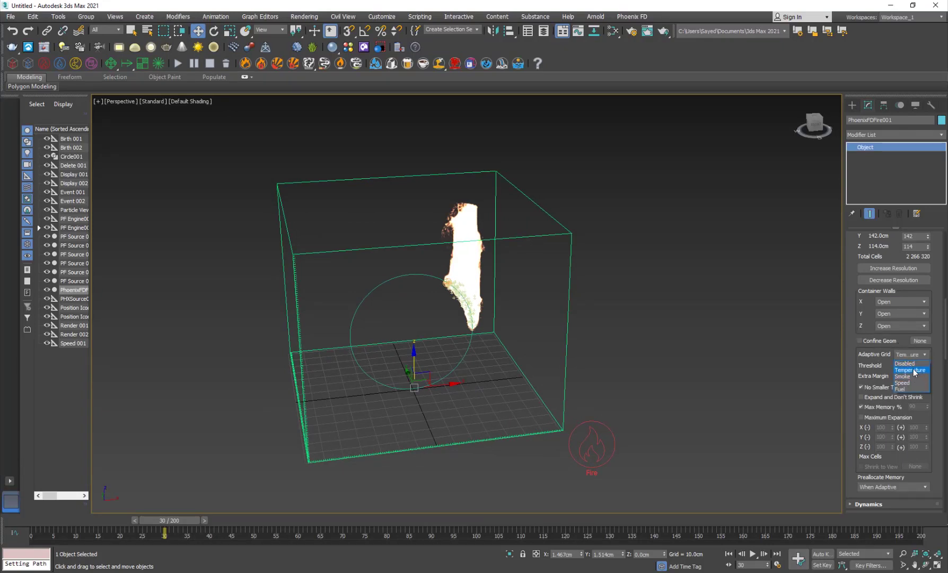
- Rerun the simulation with the adaptive grid past frame 28, then return to frame 13 to check the fire
mouse_move(336, 329)
middle_mouse_down("alt")
mouse_move(334, 318)
mouse_move(352, 320)
middle_mouse_up("alt")
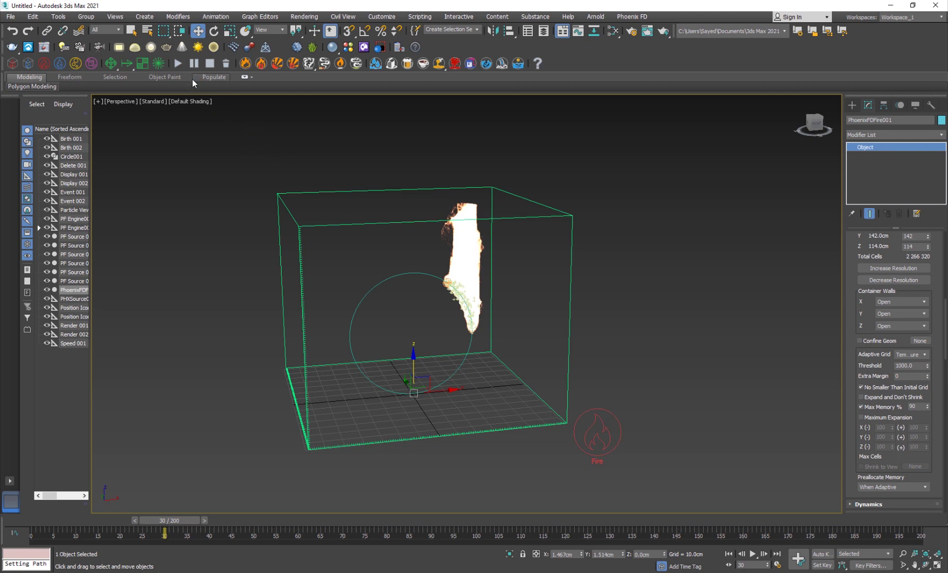
left_click(179, 65)
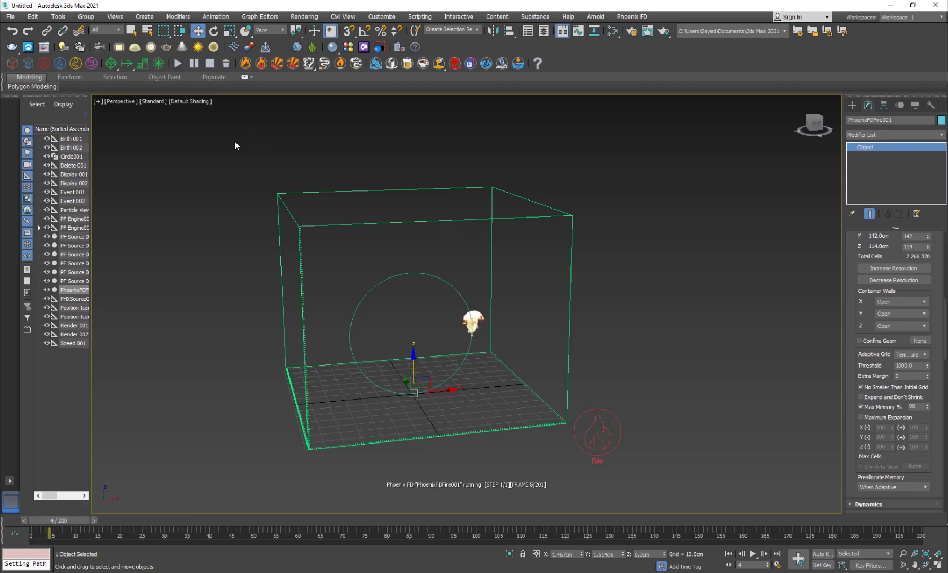
middle_click_drag(545, 247, 519, 271, "alt")
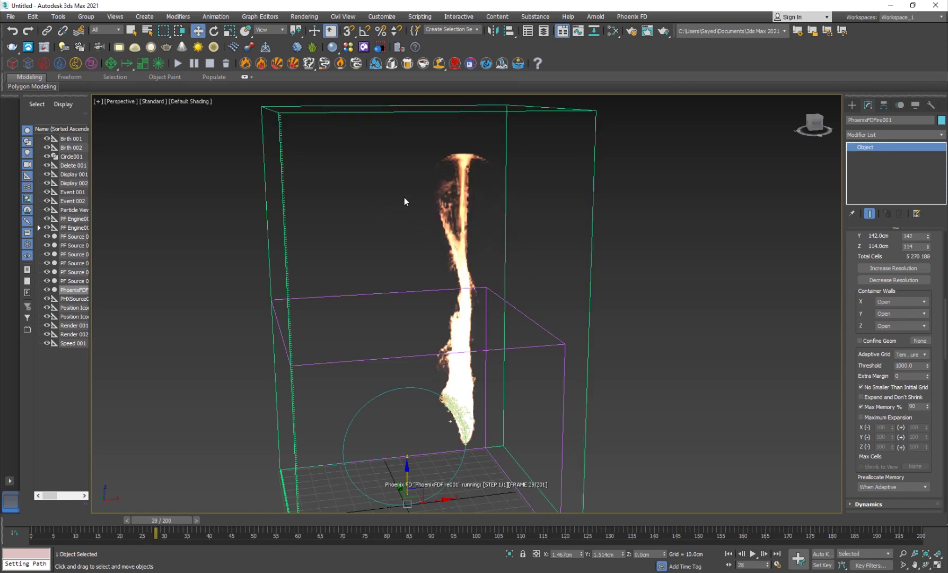
left_click(90, 538)
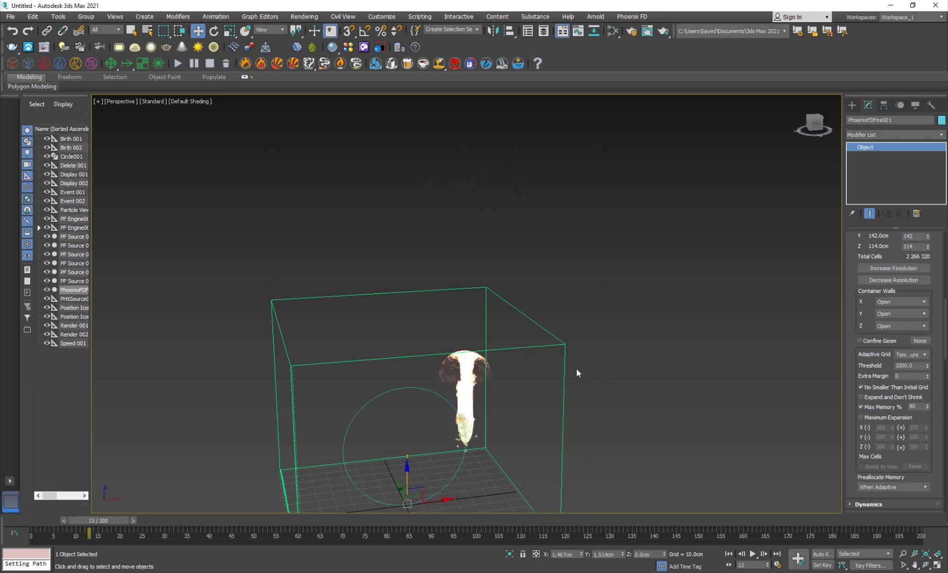
middle_click_drag(576, 369, 790, 353)
- In the simulator's dynamics, set Gravity to 0.23, Time Scale to 0.6 and Smoke Dissipation to 0.15
left_click_drag(850, 363, 870, 206)
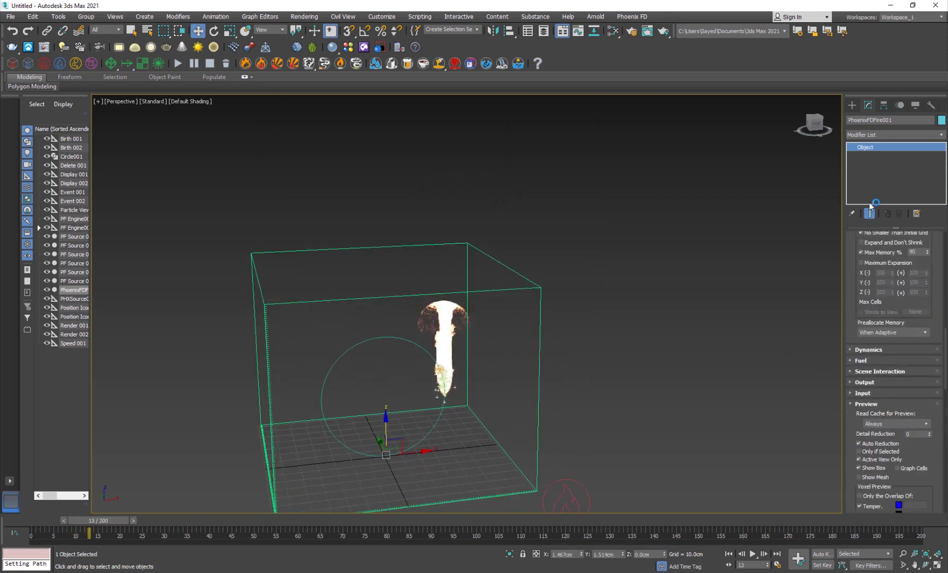
left_click(869, 349)
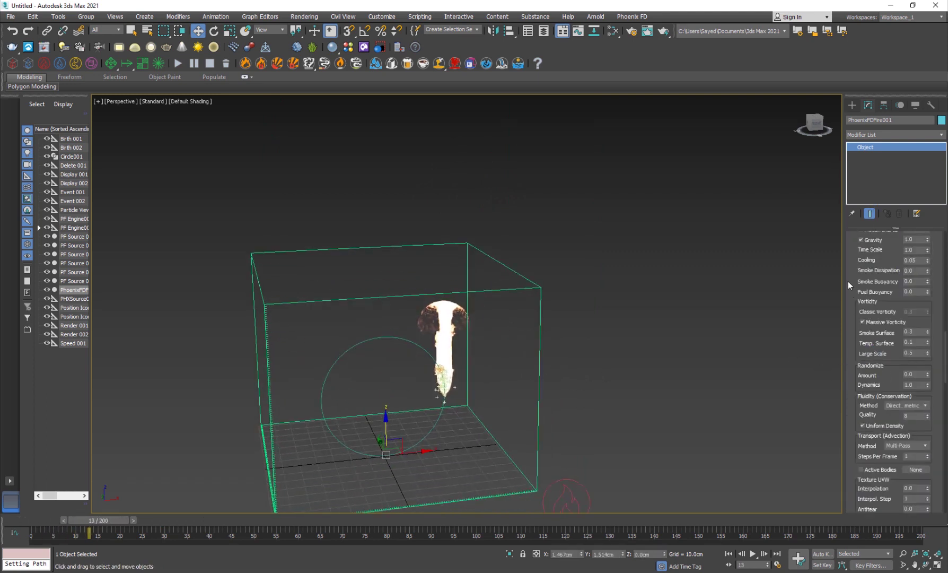
scroll(848, 280, "down", 2)
left_click_drag(889, 322, 890, 329)
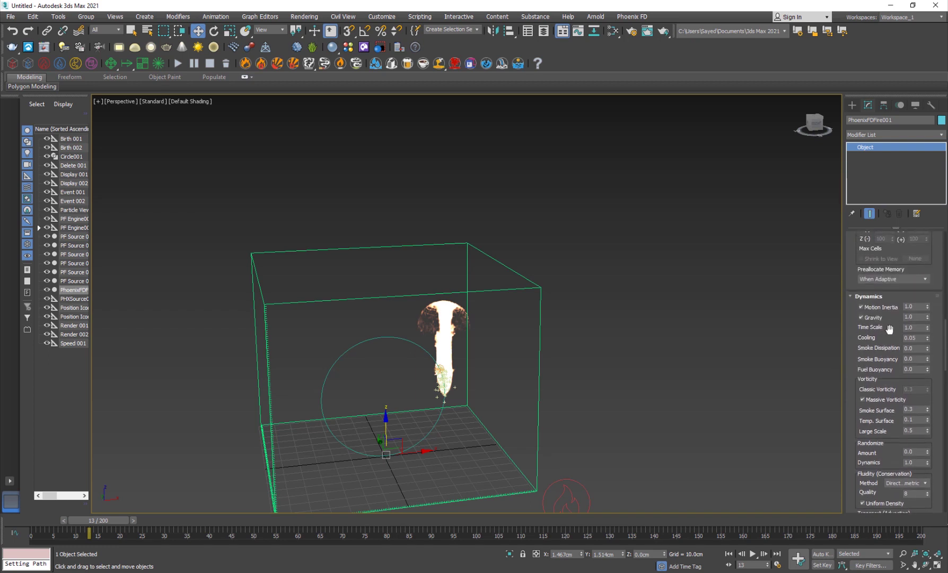
left_click(909, 328)
left_click_drag(927, 317, 928, 326)
left_click_drag(930, 353, 927, 351)
left_click_drag(859, 360, 851, 317)
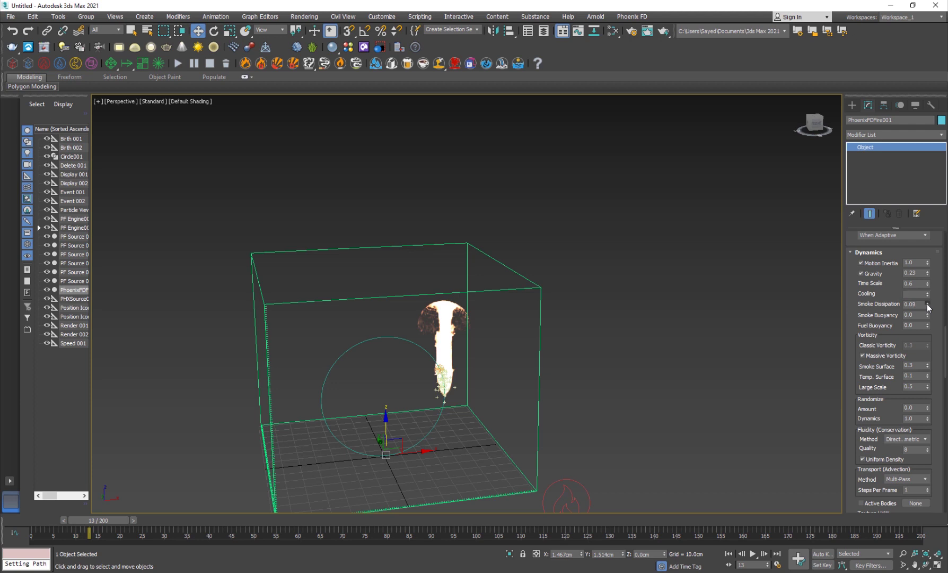
- Set the Large Scale massive vorticity to 0.23 and view the available fluidity conservation methods
scroll(885, 276, "down", 3)
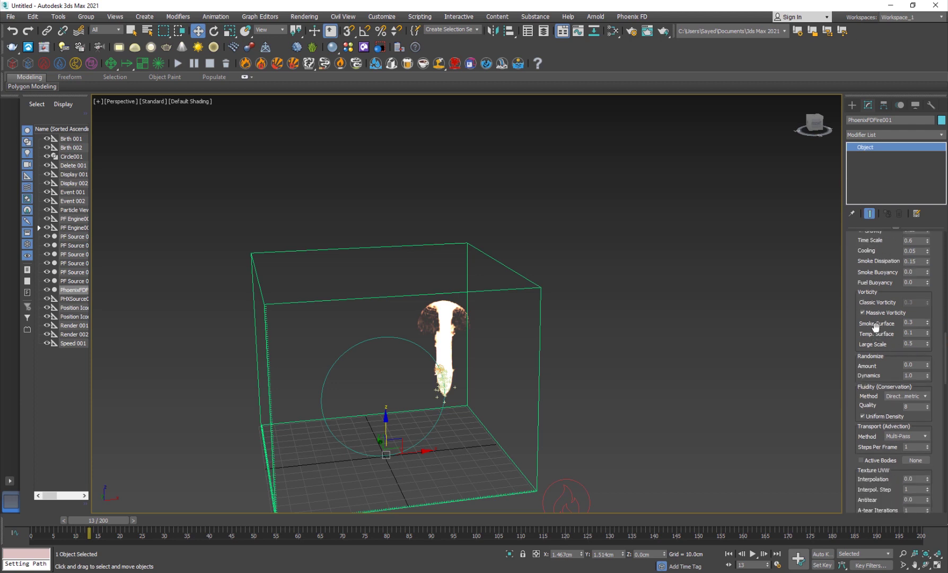
scroll(875, 329, "down", 2)
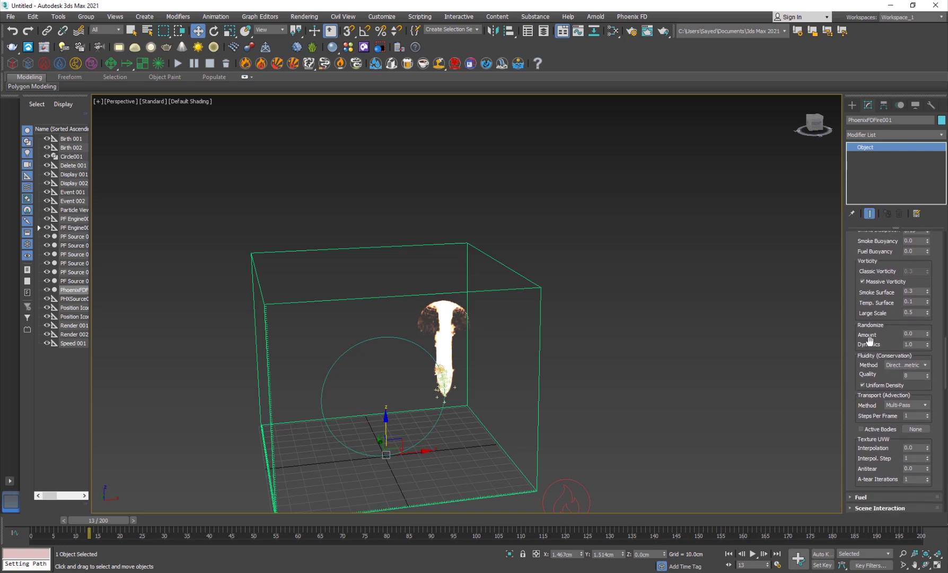
left_click_drag(927, 313, 929, 316)
scroll(879, 331, "down", 1)
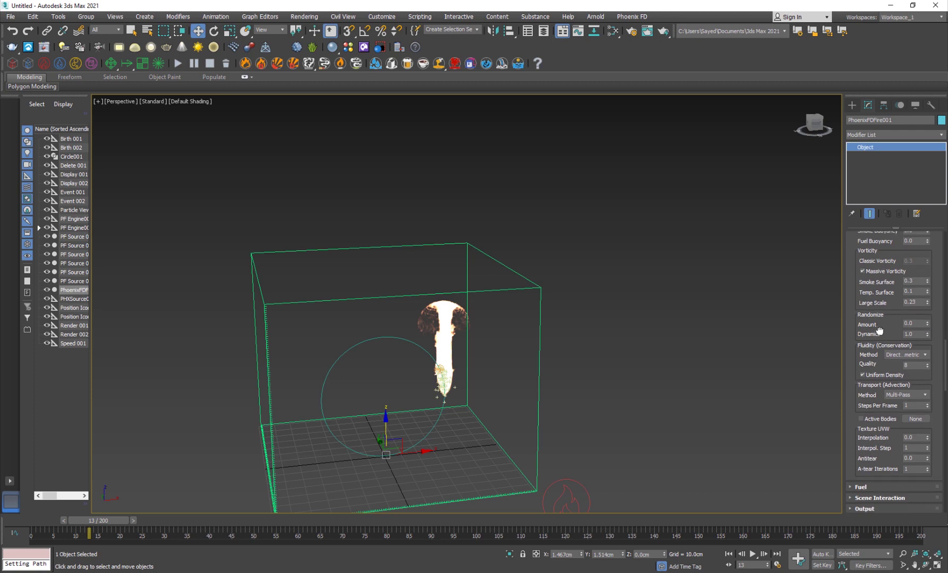
left_click_drag(863, 346, 872, 311)
left_click(909, 319)
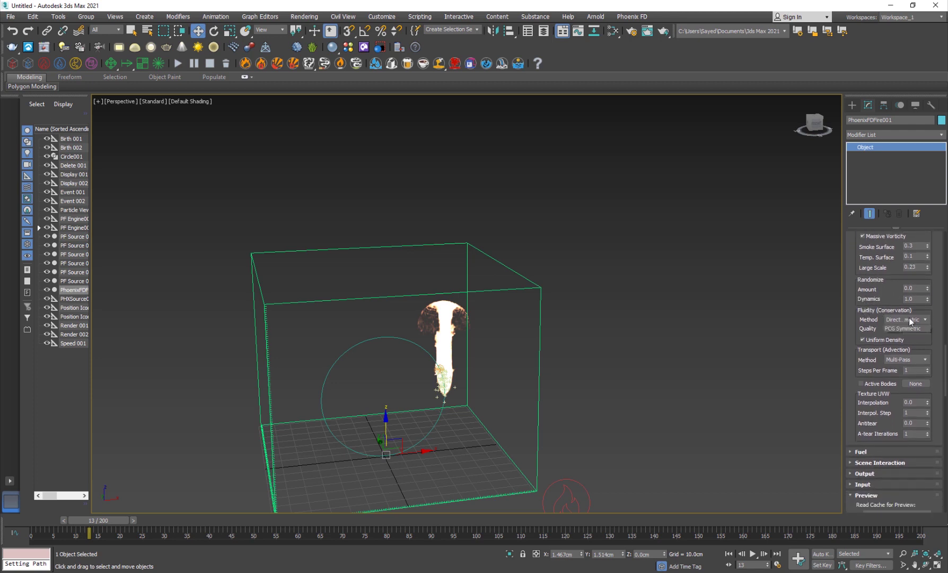
left_click(874, 309)
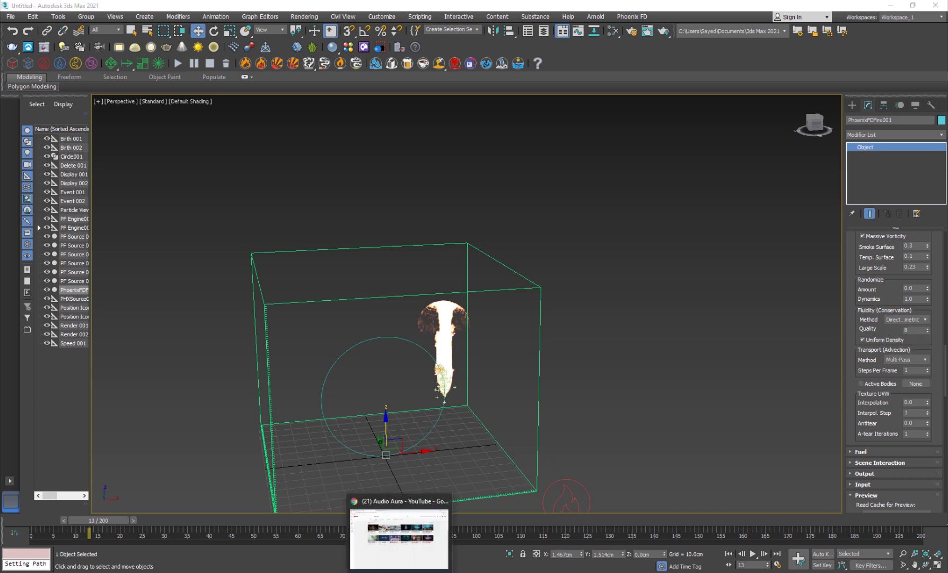
- Switch to Chrome, search for "phoenix fd fire burning chair" and open the Chaos Burning Chair tutorial for 3ds Max
left_click(401, 562)
left_click(371, 8)
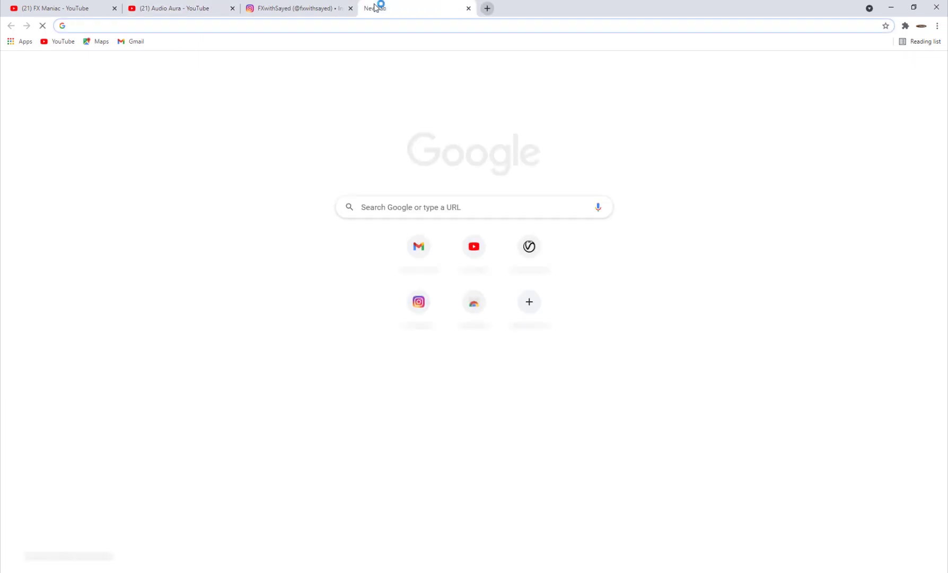
type("phe")
key("BackSpace")
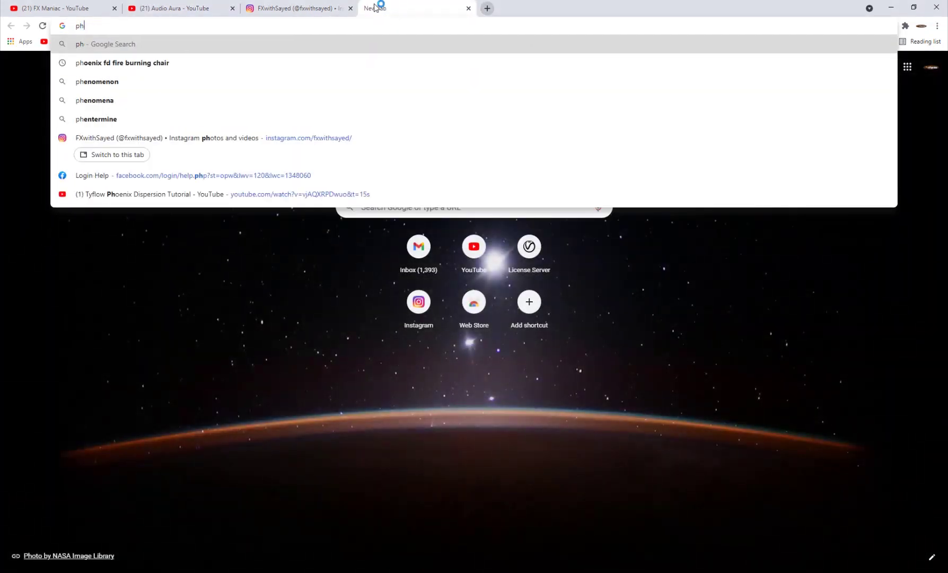
key("Down")
key("Return")
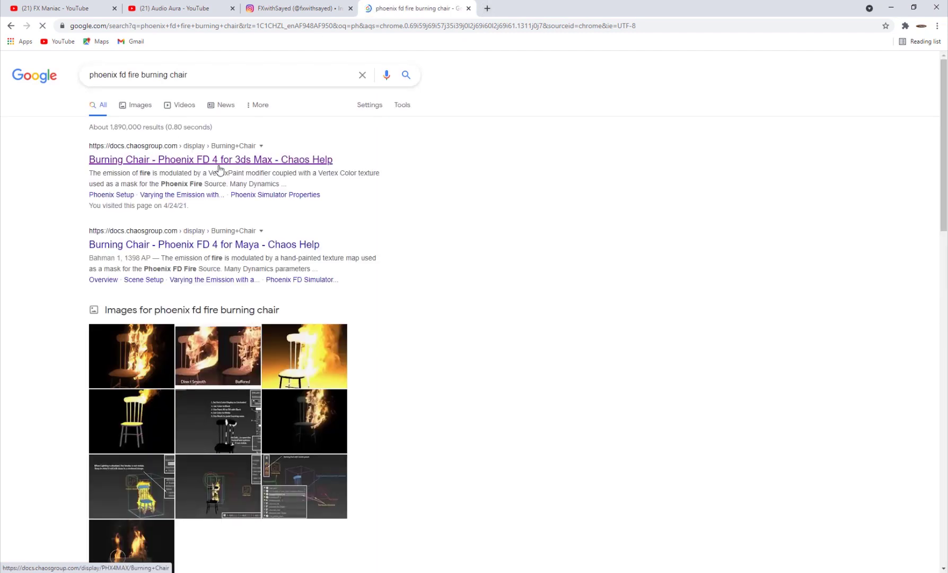
left_click(218, 155)
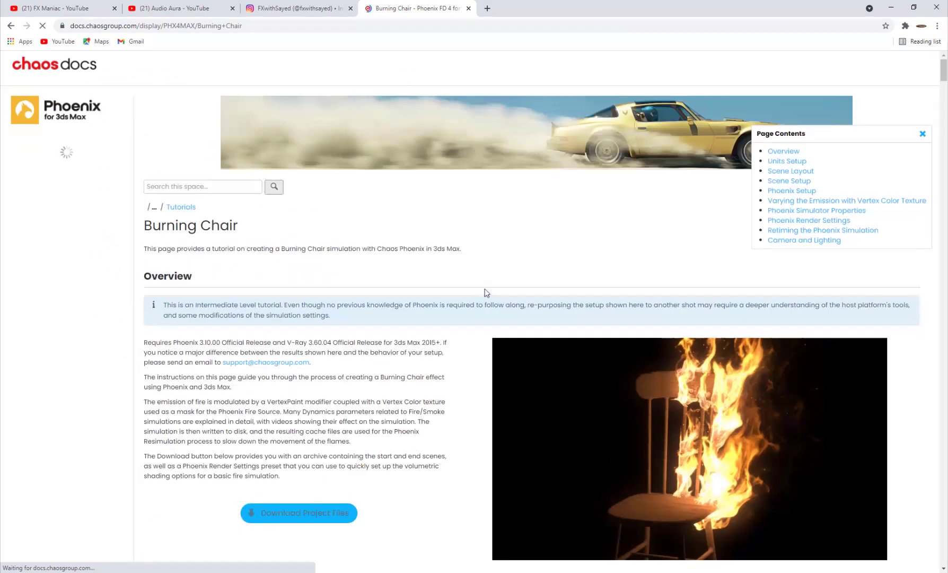
- Examine the Burning Chair tutorial's comparison images for scene scale, conservation method, quality and advection method
scroll(485, 297, "down", 5)
scroll(753, 222, "up", 3)
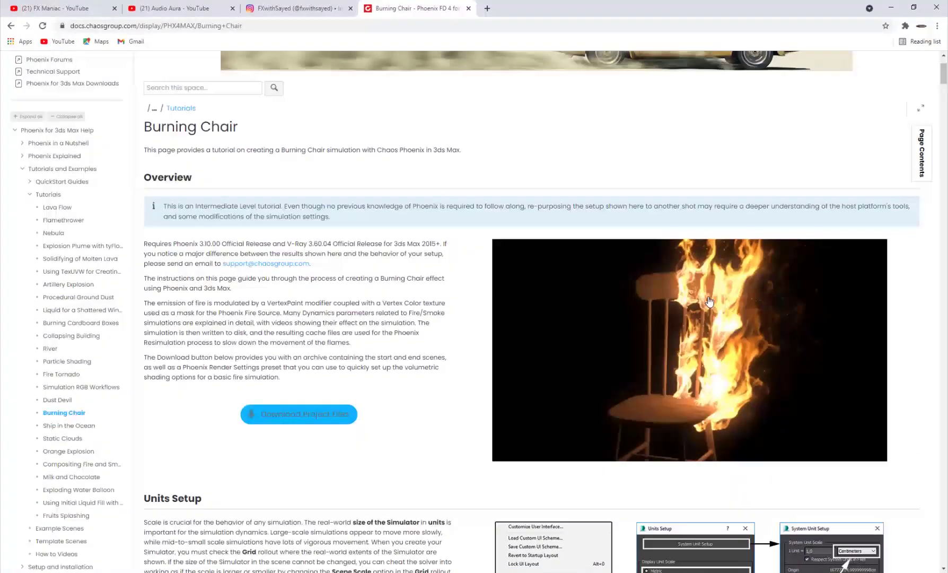
scroll(300, 140, "down", 3)
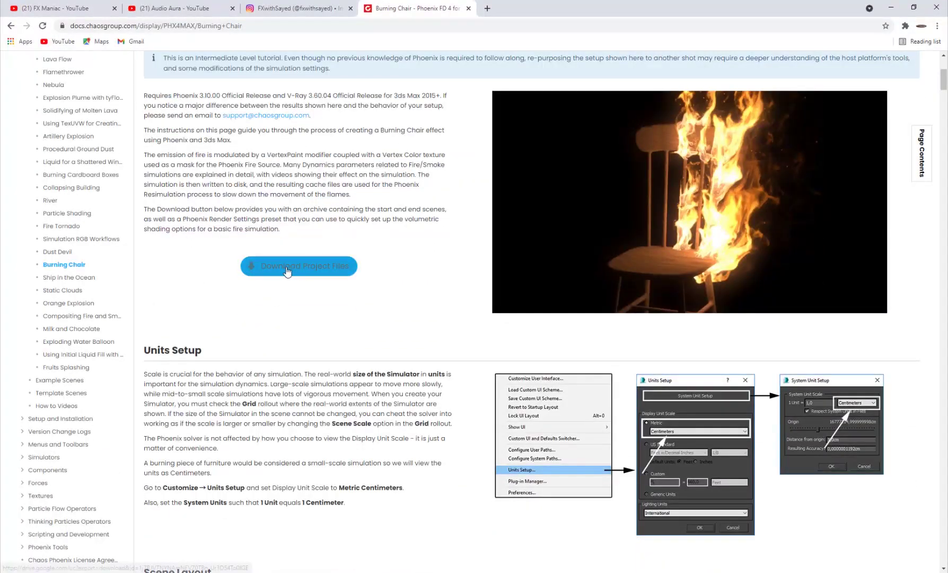
scroll(401, 257, "down", 5)
scroll(640, 335, "down", 20)
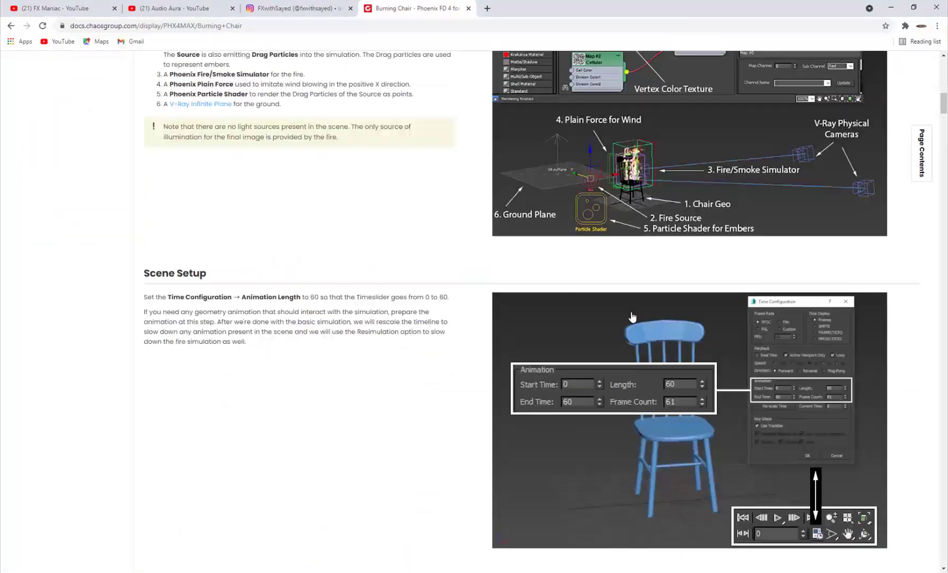
scroll(623, 288, "down", 10)
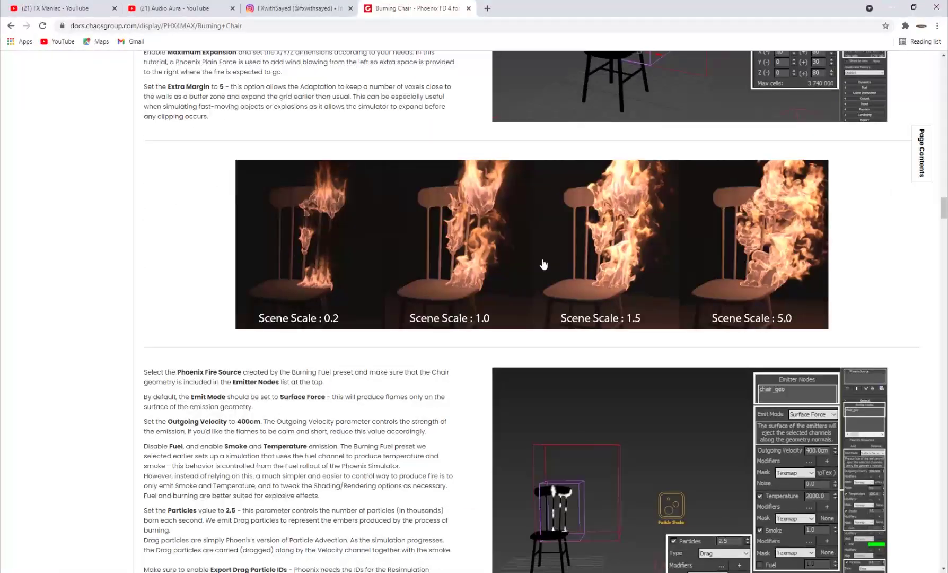
scroll(749, 259, "down", 20)
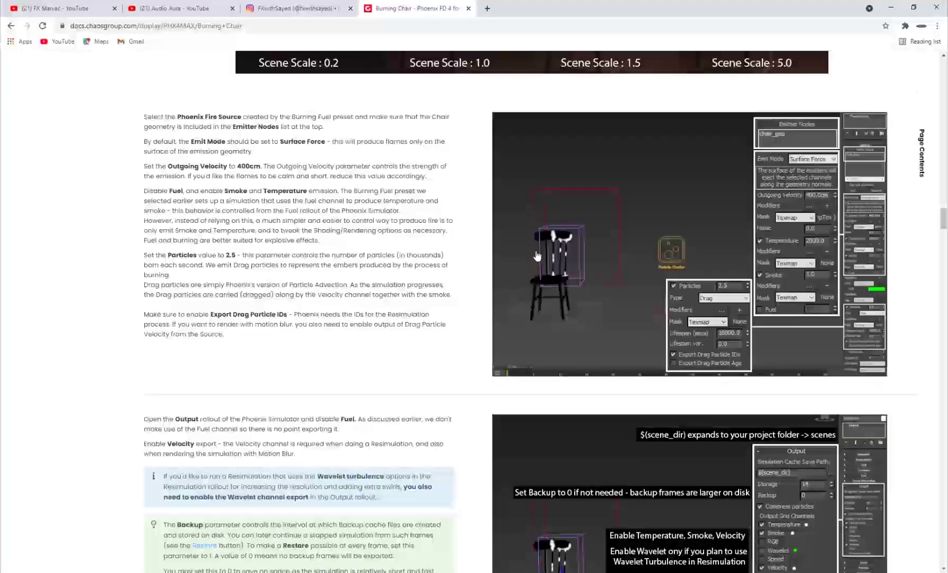
scroll(577, 265, "down", 20)
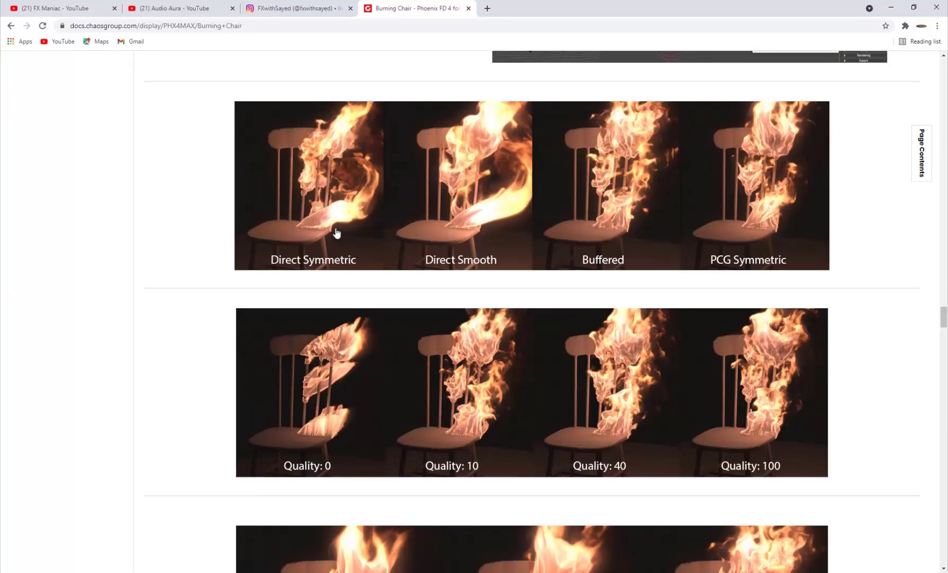
scroll(506, 326, "down", 6)
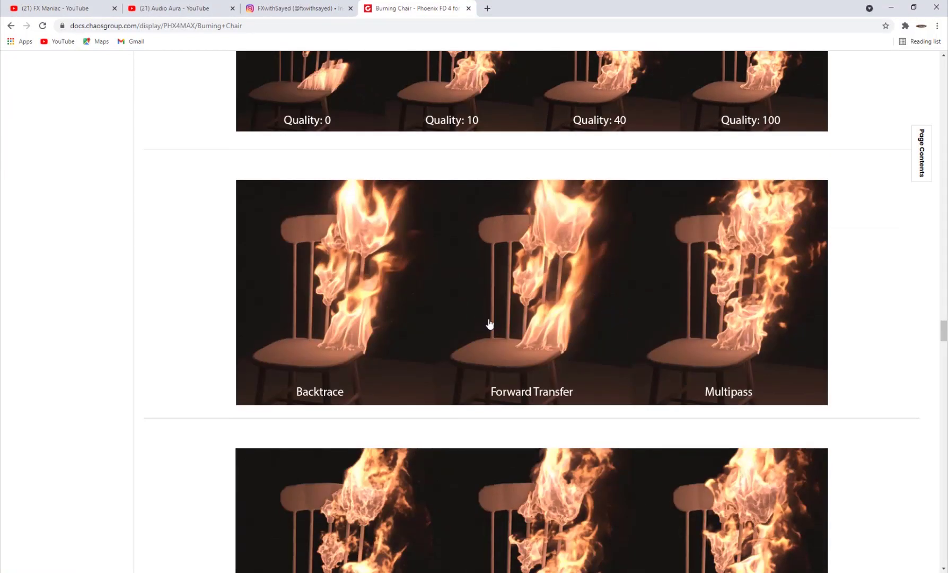
- Compare the Burning Chair tutorial's fire images for Buffered conservation, quality levels, Multipass advection and steps per frame
scroll(488, 324, "down", 5)
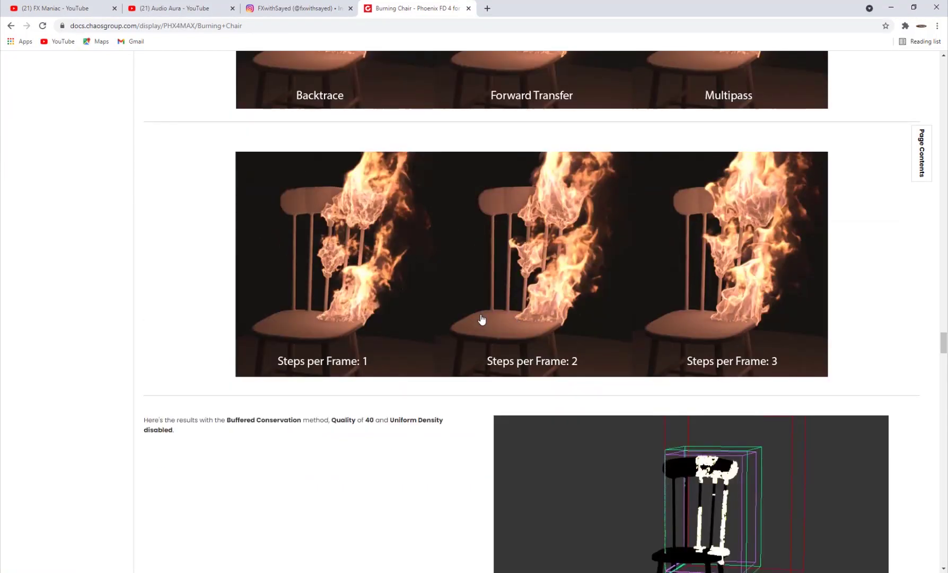
scroll(583, 324, "up", 10)
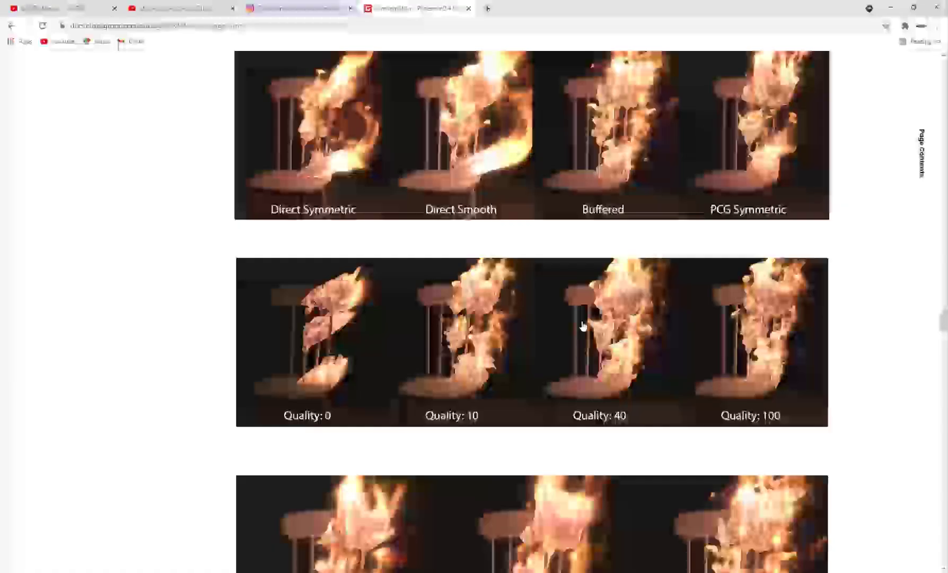
scroll(503, 371, "down", 10)
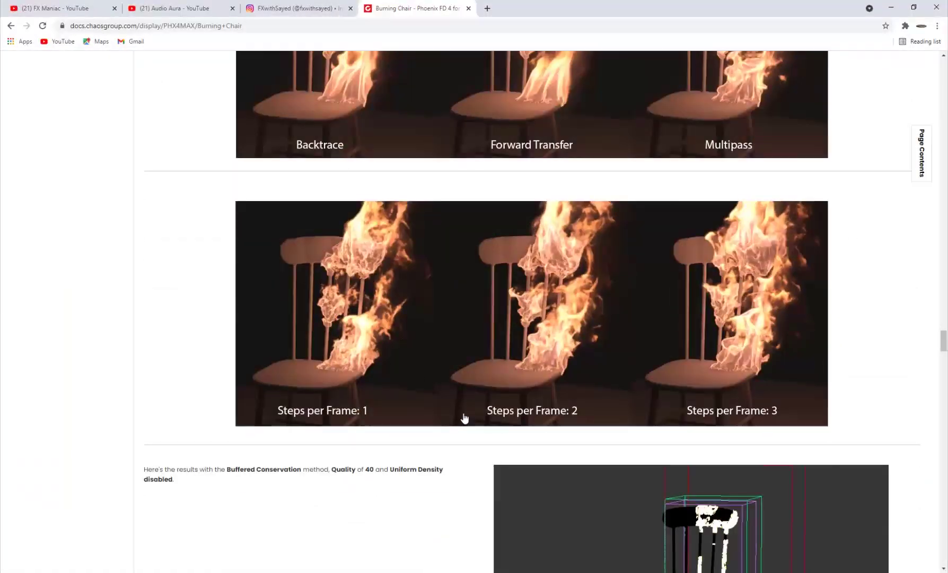
scroll(463, 418, "up", 10)
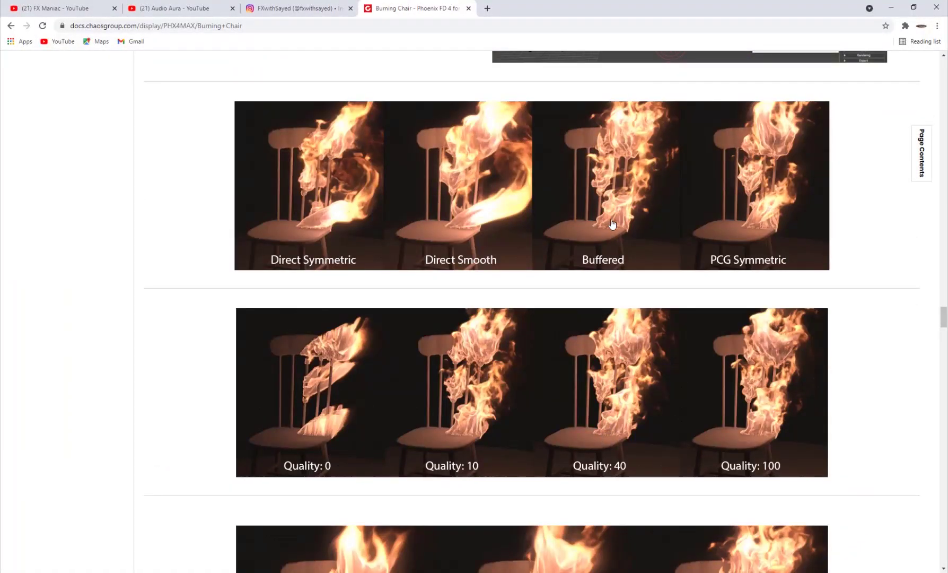
scroll(615, 212, "up", 3)
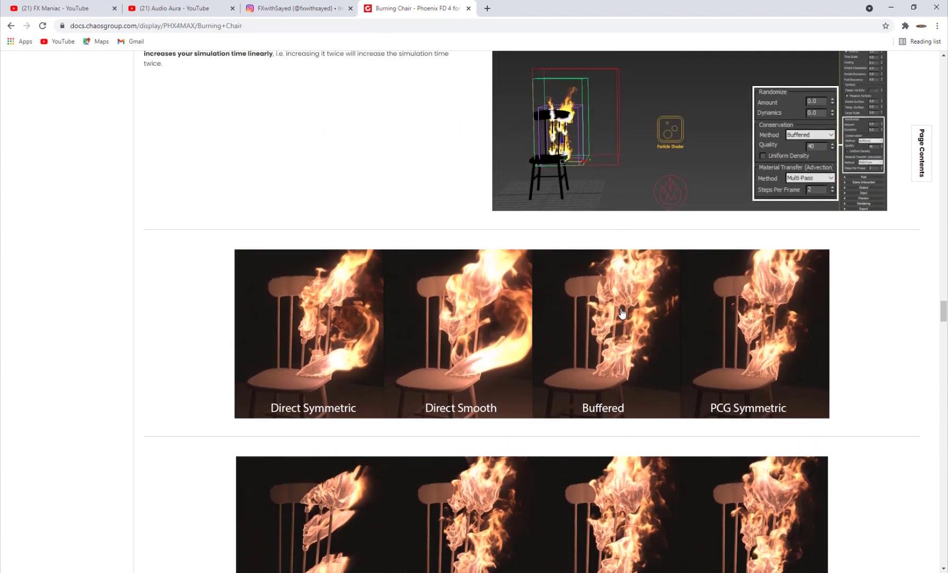
scroll(615, 297, "down", 7)
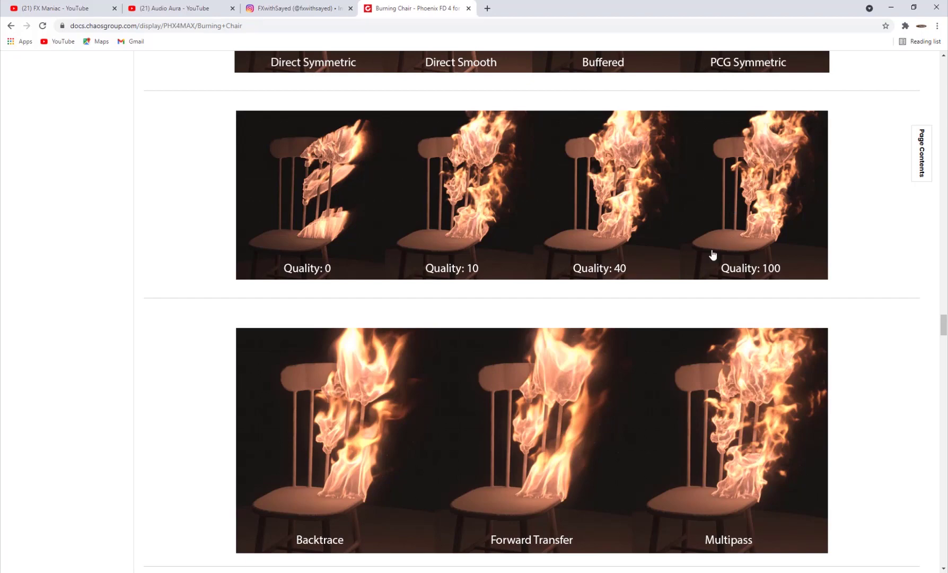
scroll(578, 281, "down", 18)
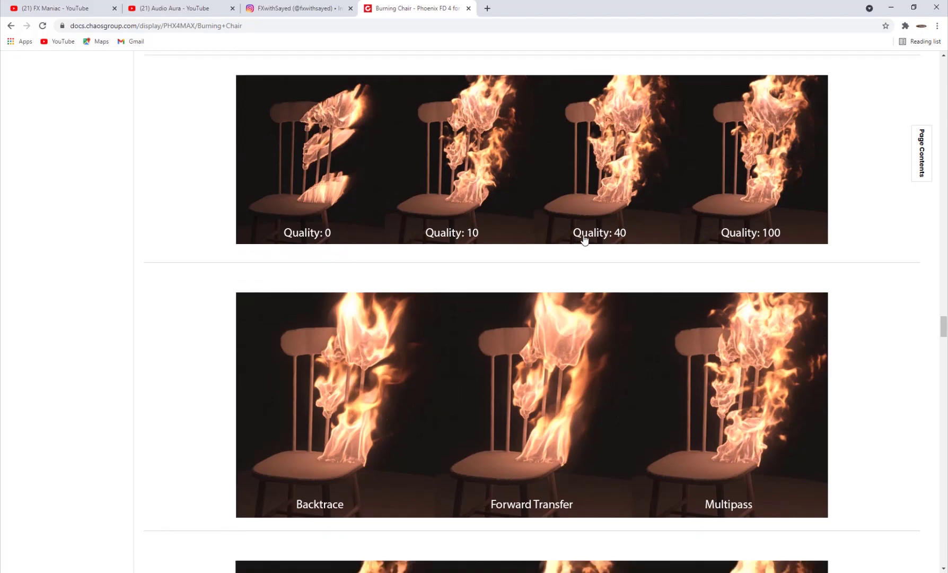
scroll(557, 249, "down", 6)
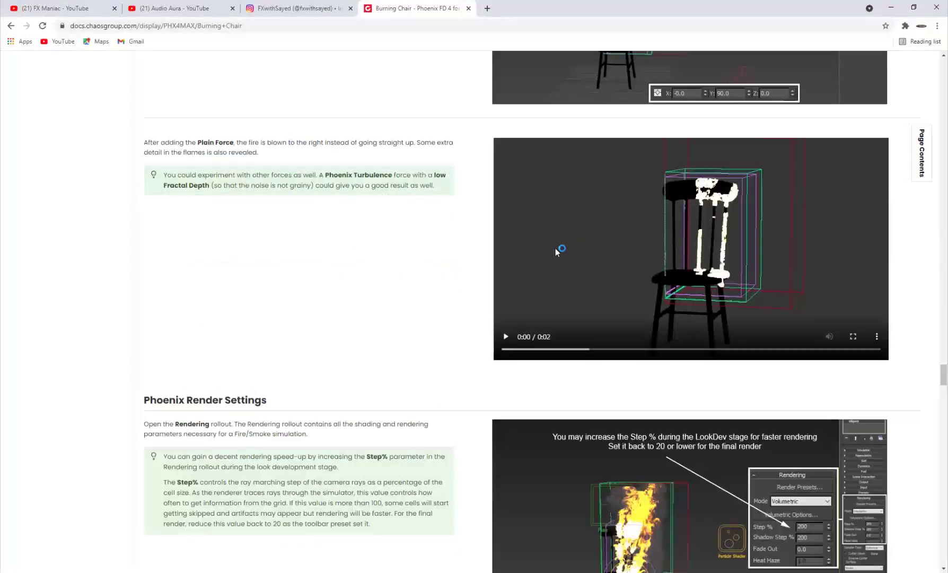
scroll(420, 276, "down", 5)
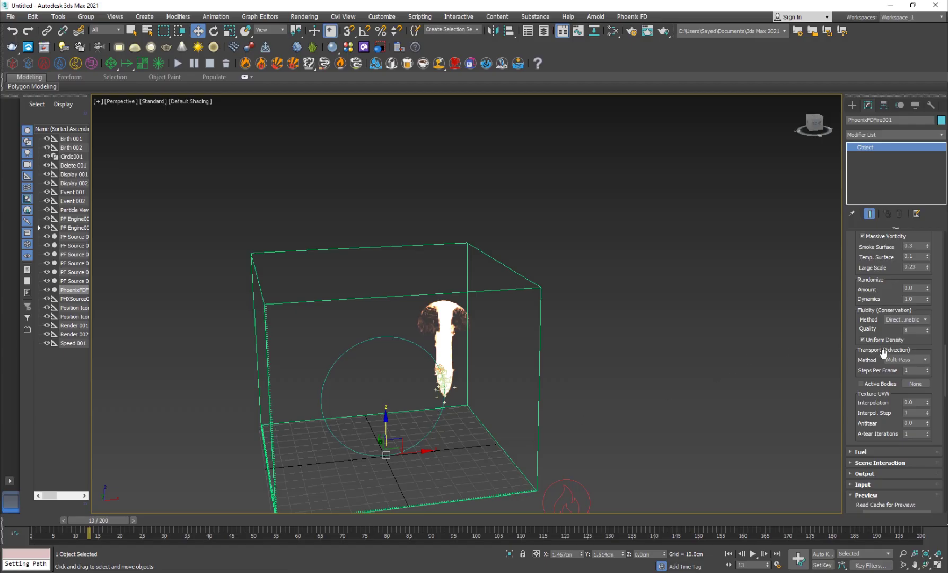
- Switch back to 3ds Max and set the simulator's fluidity conservation method to Buffered with a Quality of 40
scroll(870, 402, "down", 3)
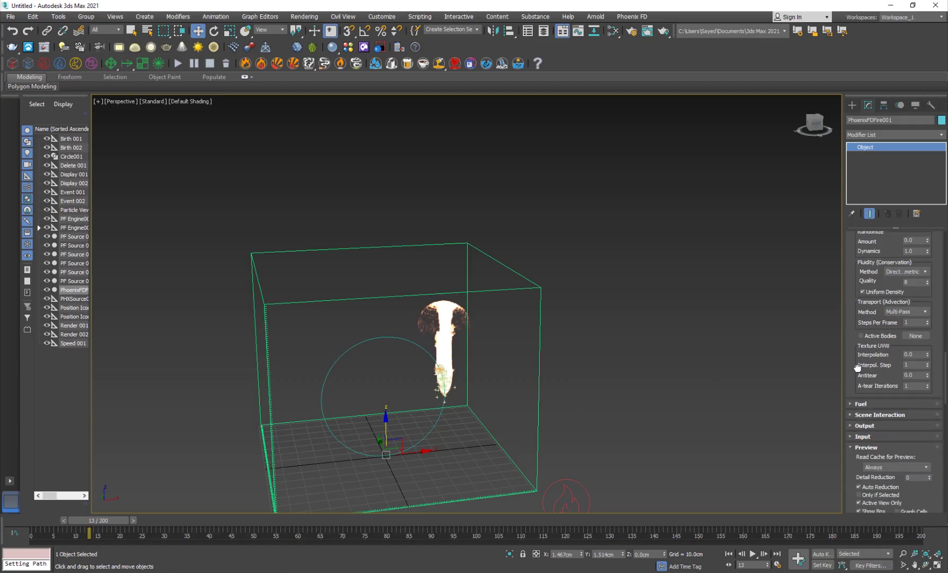
scroll(901, 339, "up", 3)
left_click(913, 318)
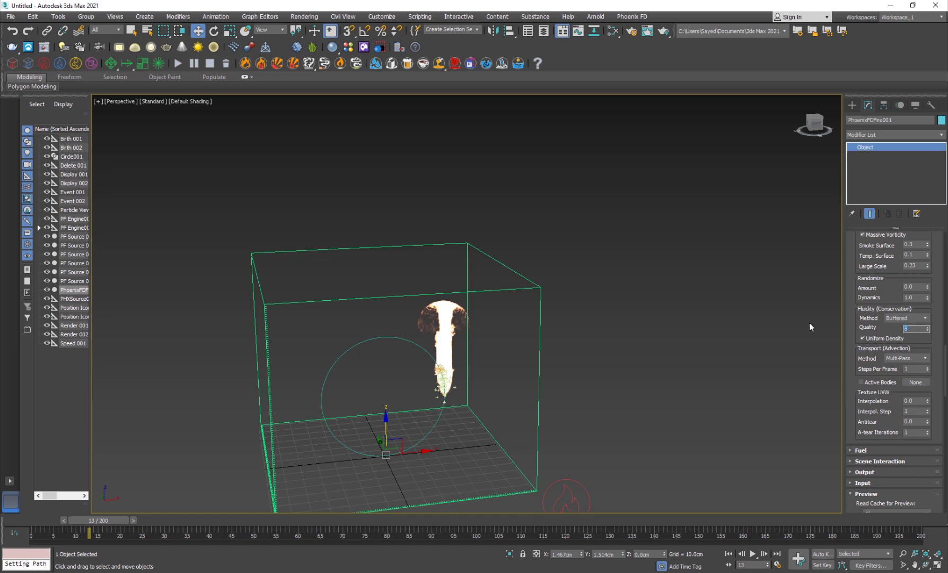
type("40")
key("Return")
scroll(872, 363, "down", 2)
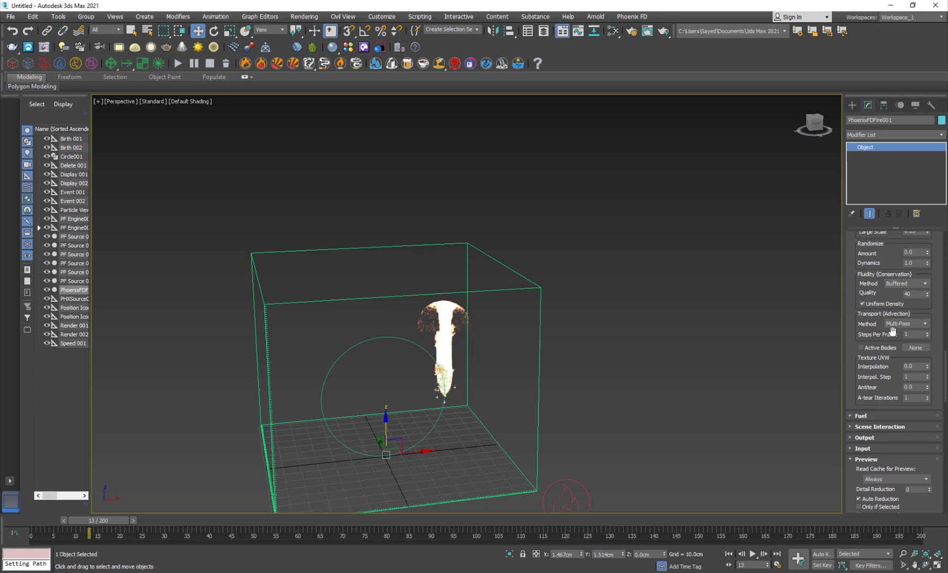
- Check the fire at frame 15 and set the Multi-Pass advection's Steps Per Frame to 2
left_click_drag(892, 332, 867, 272)
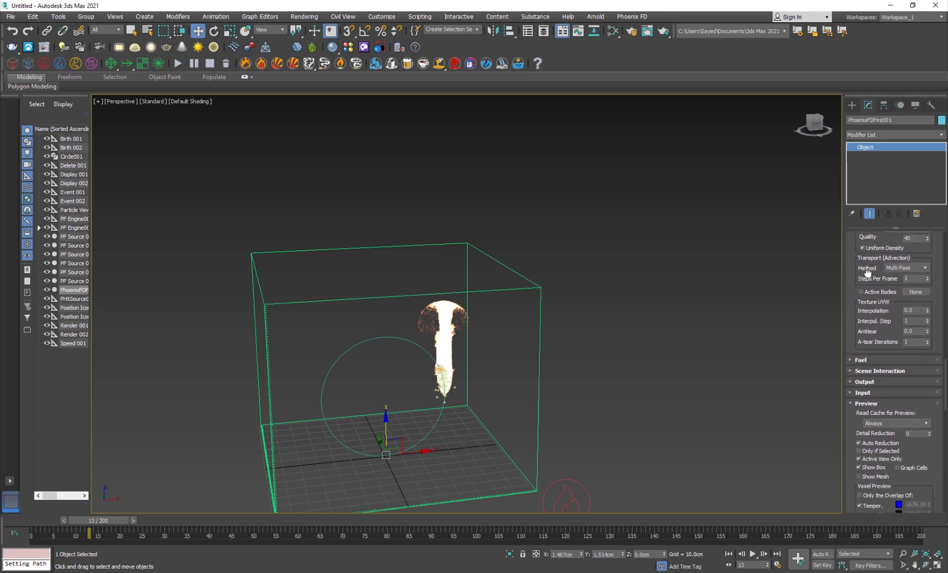
mouse_move(108, 521)
left_mouse_down()
mouse_move(152, 520)
mouse_move(86, 520)
mouse_move(173, 520)
mouse_move(111, 521)
left_mouse_up()
key("w")
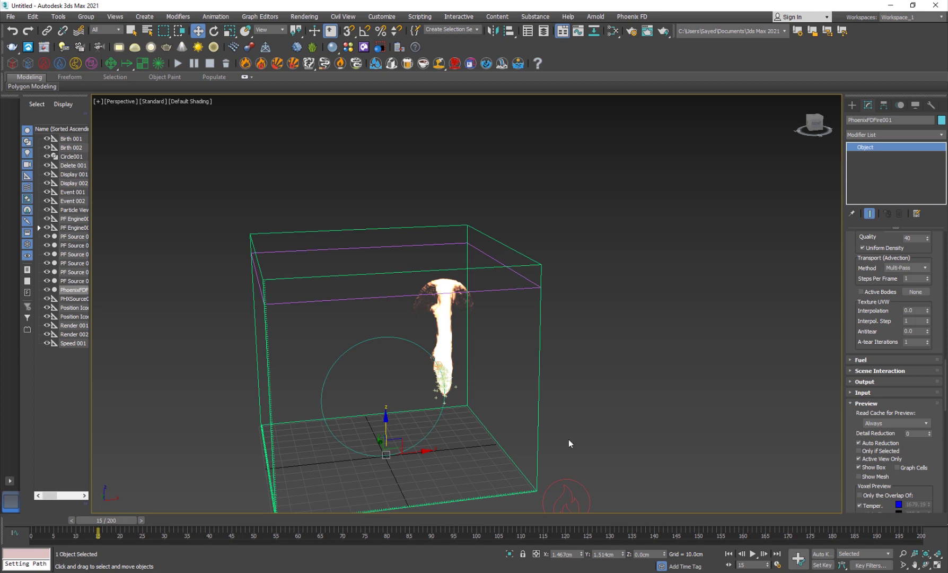
left_click_drag(882, 278, 880, 294)
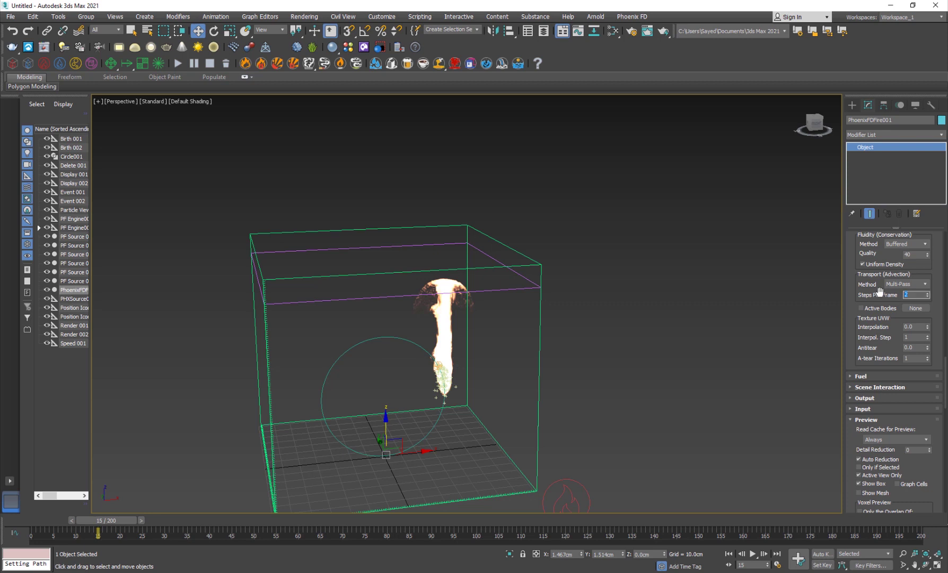
left_click_drag(865, 351, 863, 258)
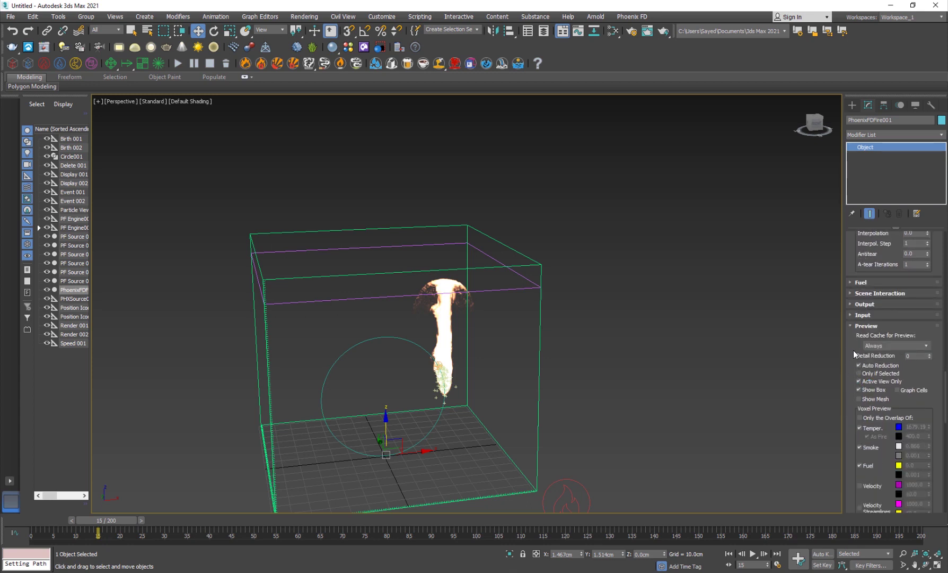
left_click_drag(853, 350, 851, 314)
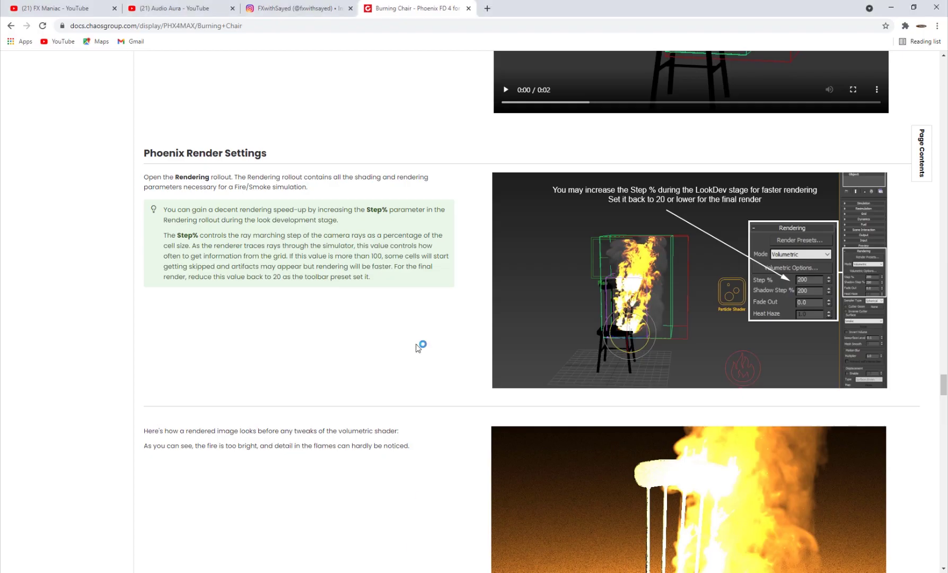
- Switch to Chrome, review the Burning Chair tutorial's force, overview and Units Setup sections, and return to 3ds Max
scroll(415, 328, "up", 10)
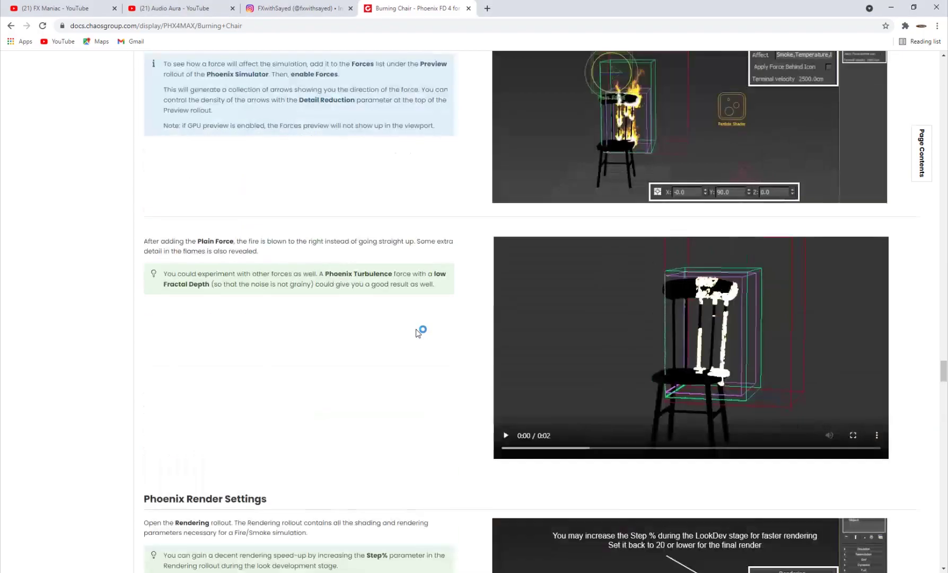
scroll(416, 332, "down", 3)
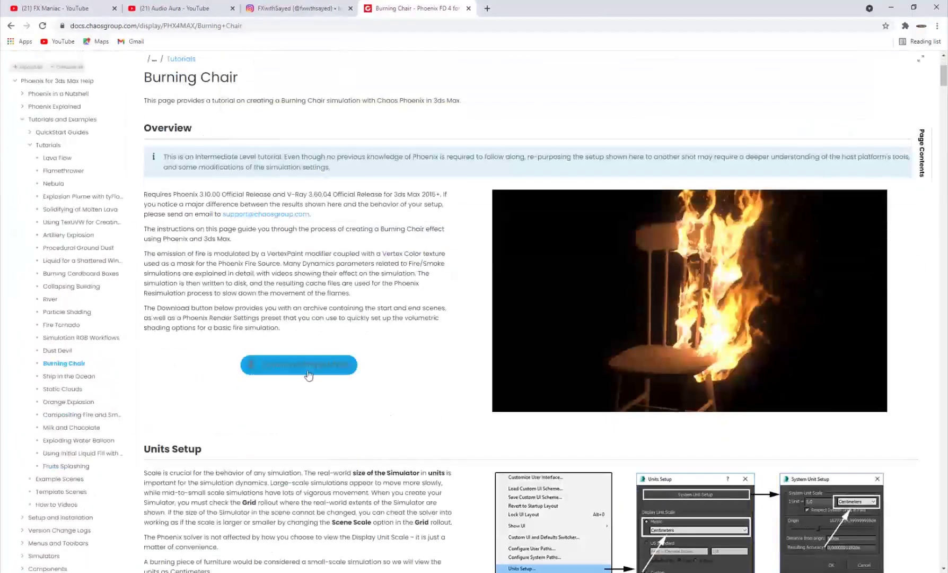
scroll(326, 352, "down", 4)
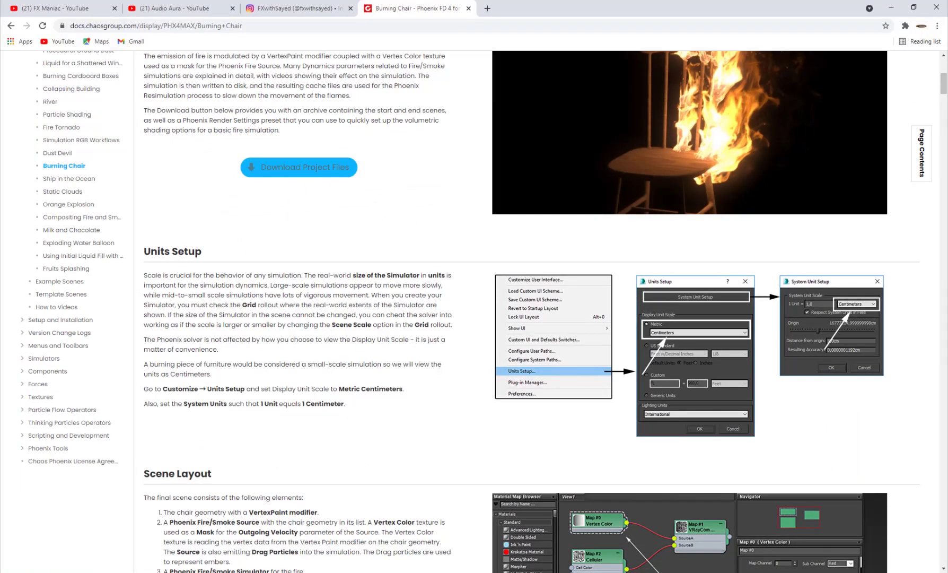
key("alt+Tab")
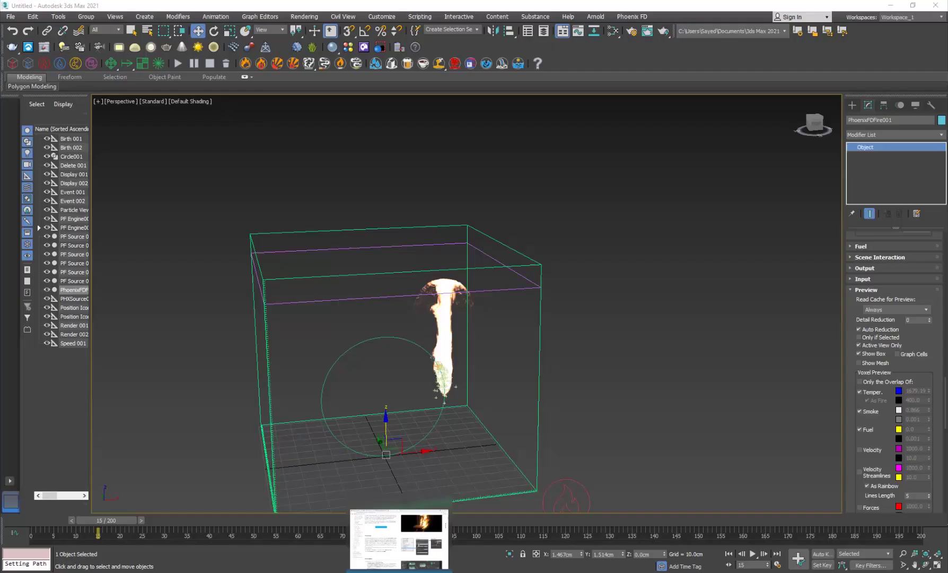
- Run the fire simulation, pause it shortly after frame 31 and review the flames up to frame 27
left_click(178, 63)
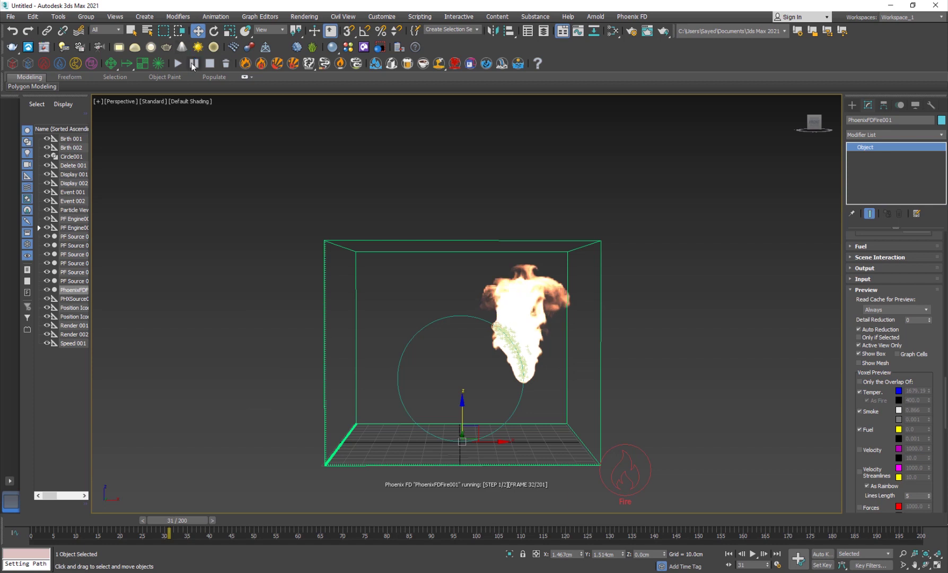
left_click(194, 63)
left_click_drag(55, 523, 151, 522)
key("w")
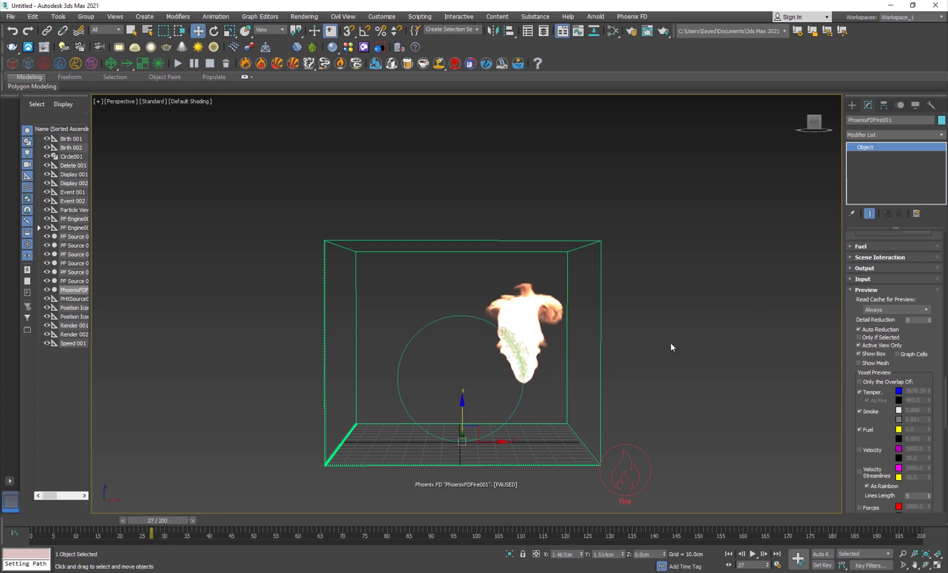
middle_click_drag(671, 342, 627, 328)
left_click(529, 318)
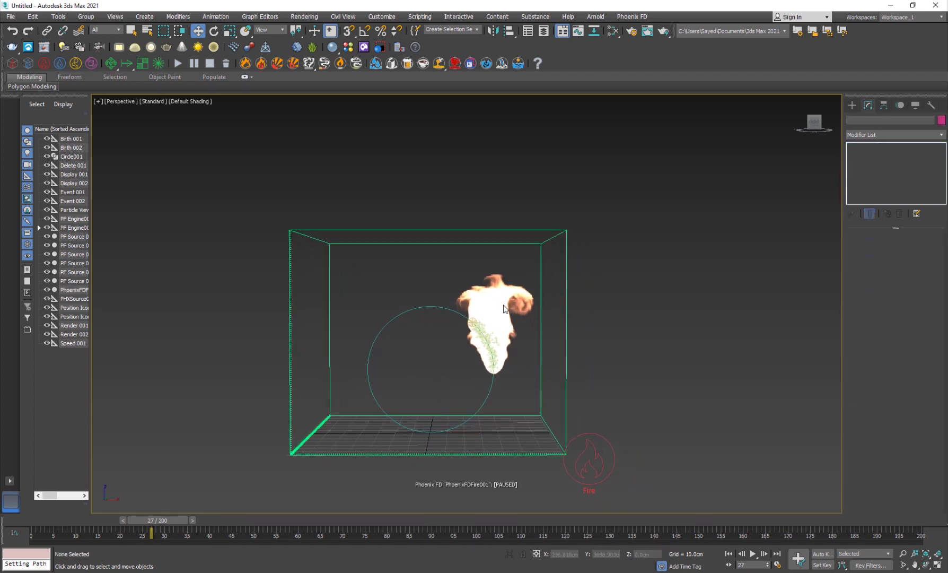
middle_click_drag(526, 326, 569, 385, "alt")
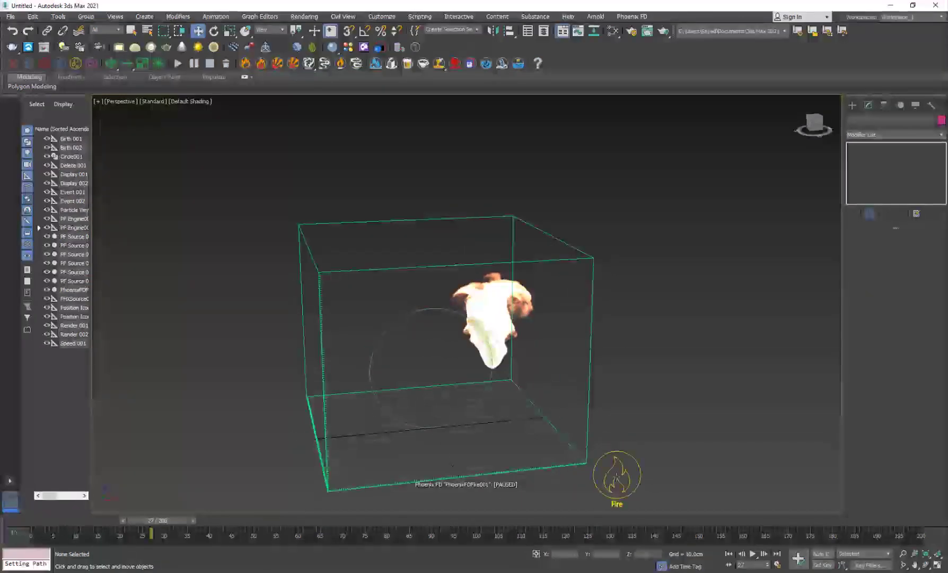
- Select the Phoenix fire source and set its Custom Prt Size to 2.2 cm
left_click(616, 476)
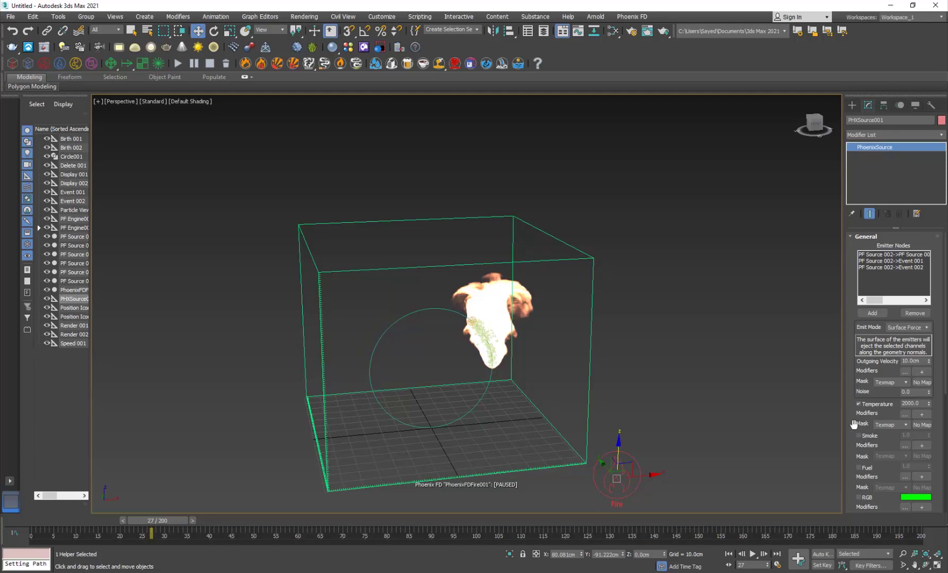
scroll(860, 432, "down", 5)
scroll(854, 395, "down", 1)
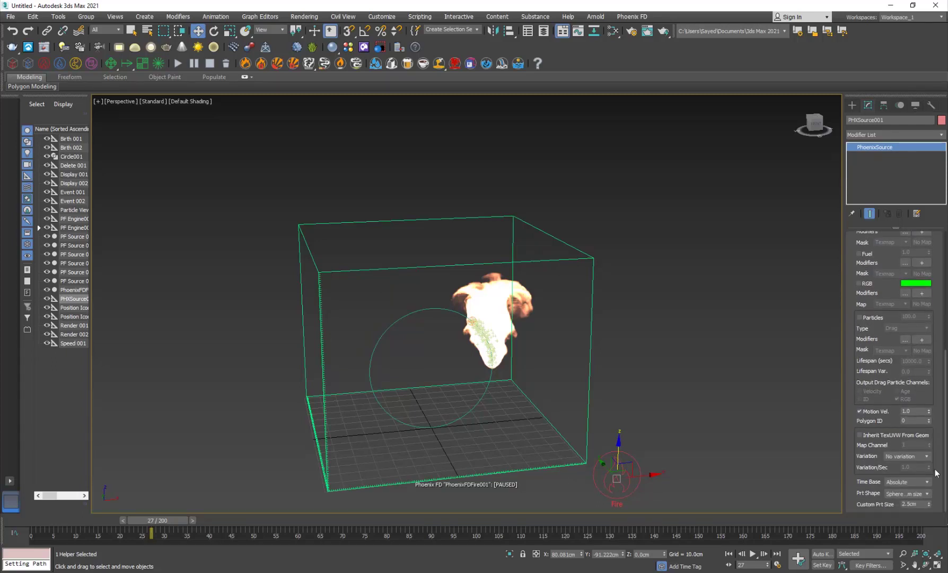
left_click(921, 504)
type("2.2")
key("Return")
- Restart the fire simulation from frame 0, pause it at frame 47 and scrub through the simulated frames
left_click(212, 63)
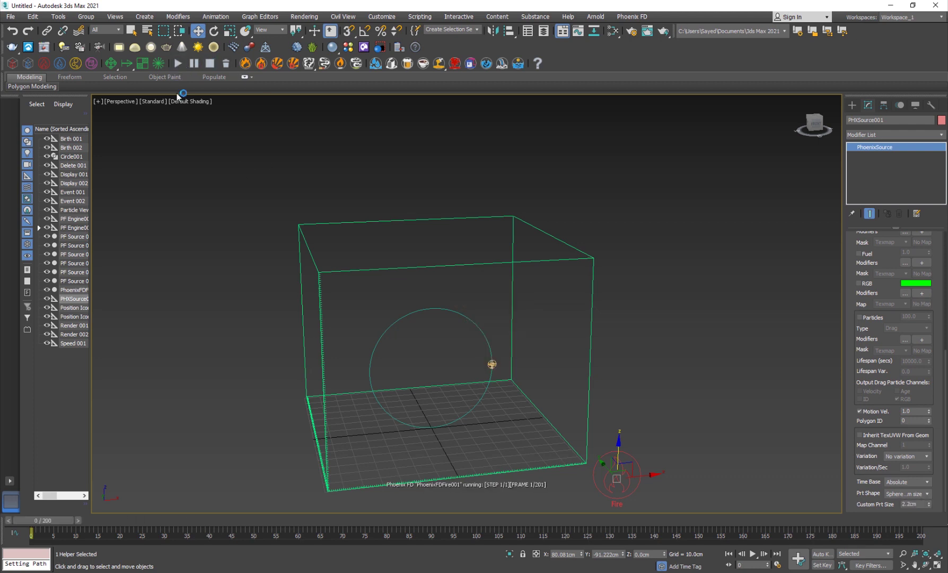
mouse_move(488, 366)
middle_mouse_down("alt")
mouse_move(459, 381)
mouse_move(476, 355)
middle_mouse_up("alt")
scroll(472, 350, "up", 3)
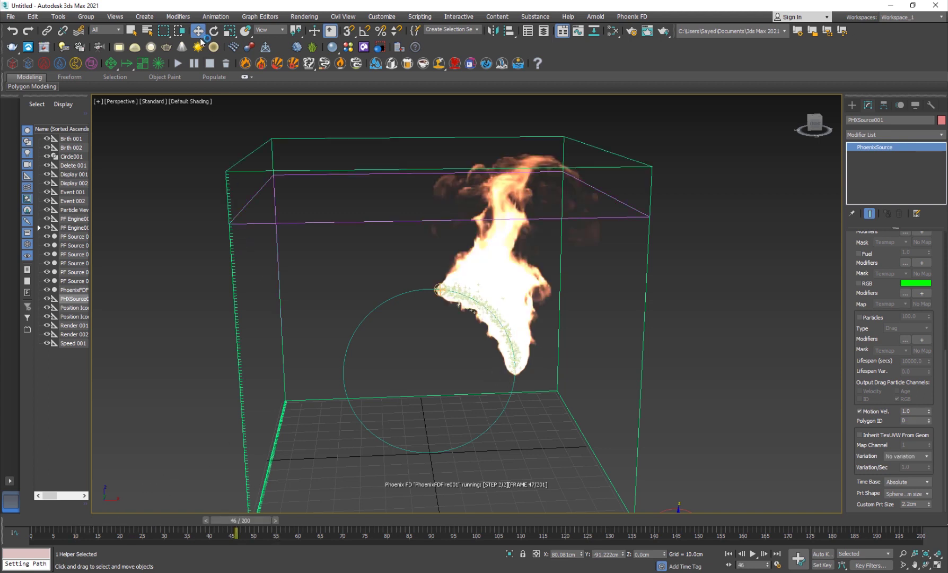
left_click(194, 63)
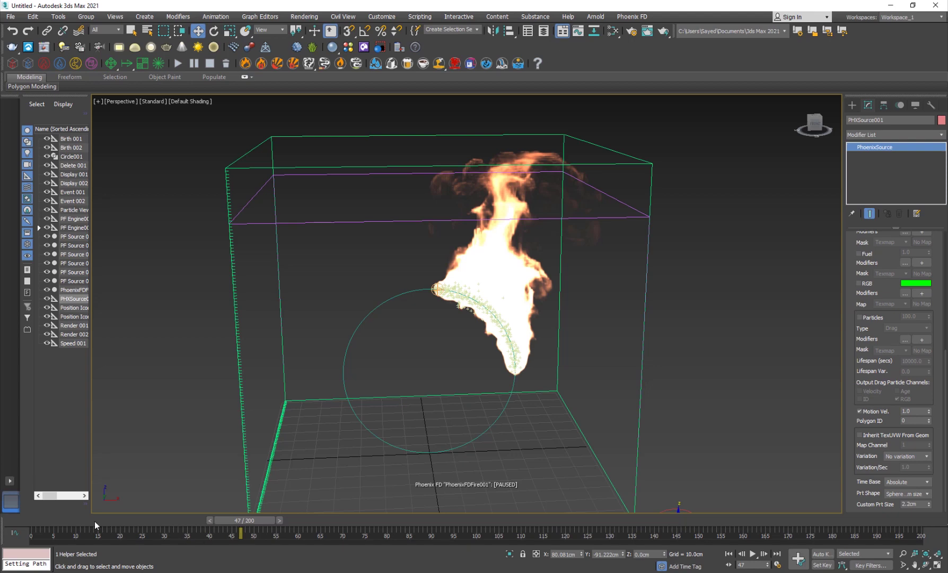
left_click_drag(93, 521, 246, 520)
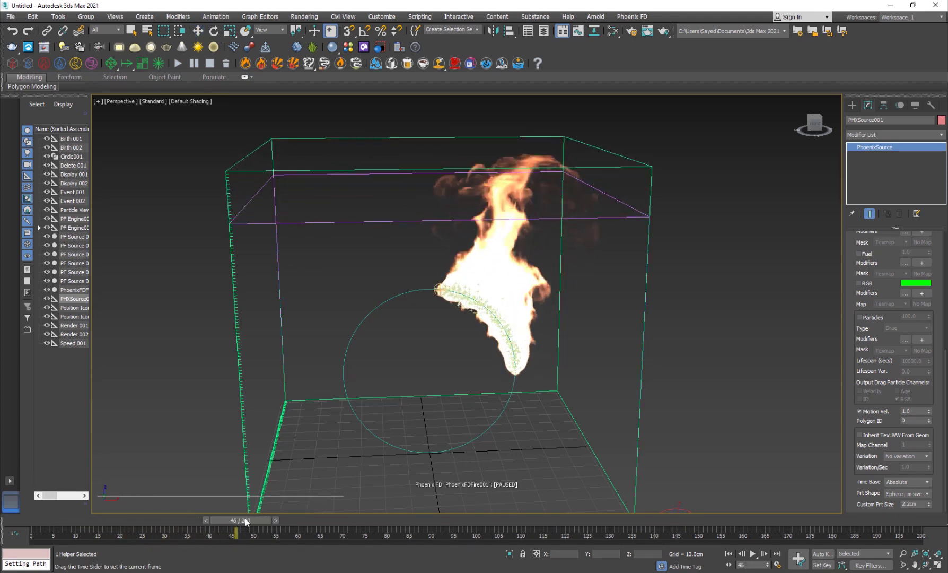
key("w")
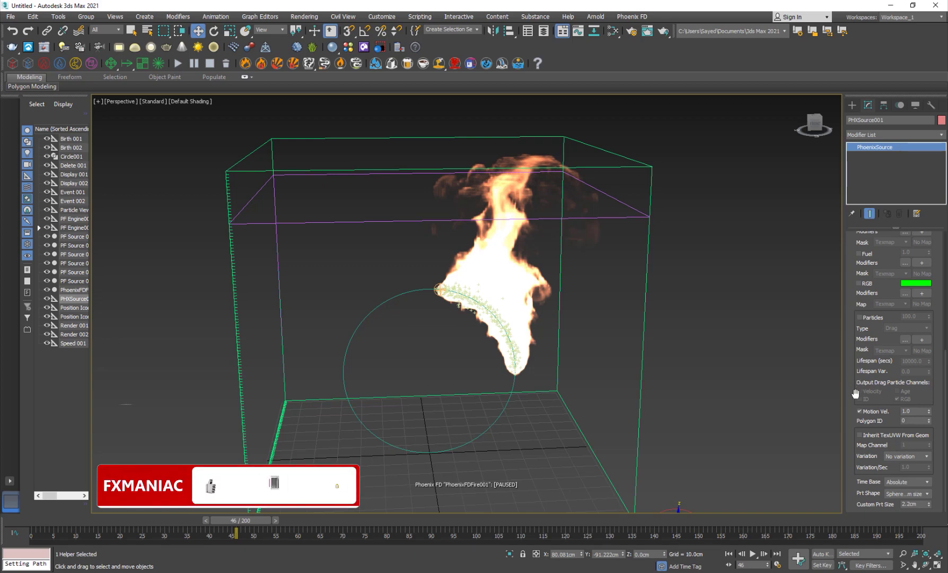
- Collapse the fire source's General settings, select the Phoenix simulator and switch to the Burning Chair tutorial in Chrome
scroll(855, 392, "up", 10)
left_click(866, 236)
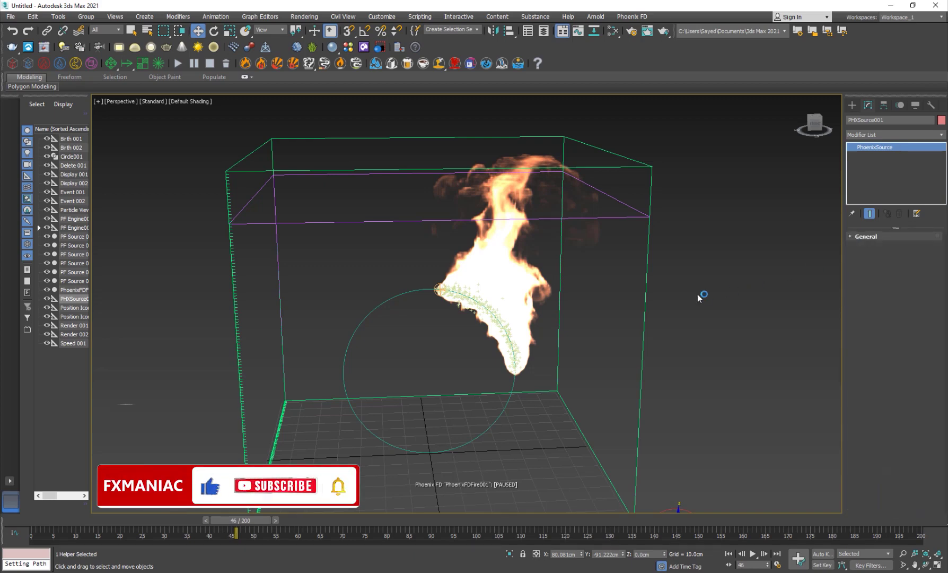
left_click(647, 292)
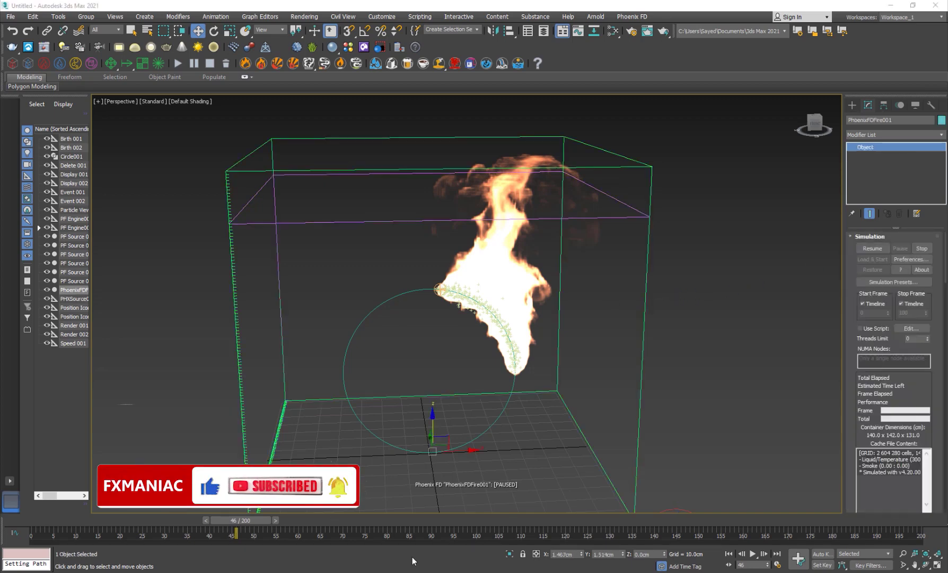
left_click(413, 567)
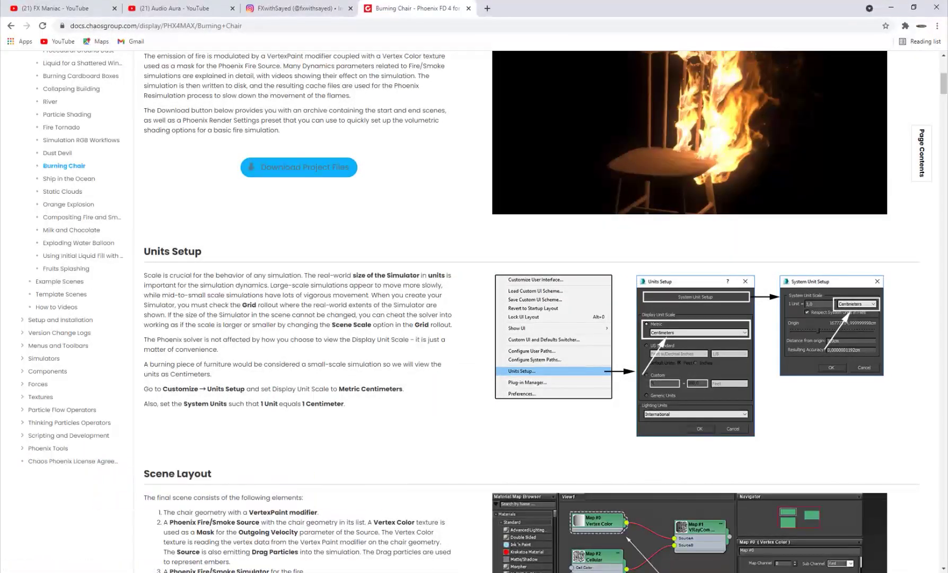
- Return to 3ds Max, load the PhoenixFD_BurningChair_flames render preset into the Phoenix simulator and review the list of changed settings
key("alt+Tab")
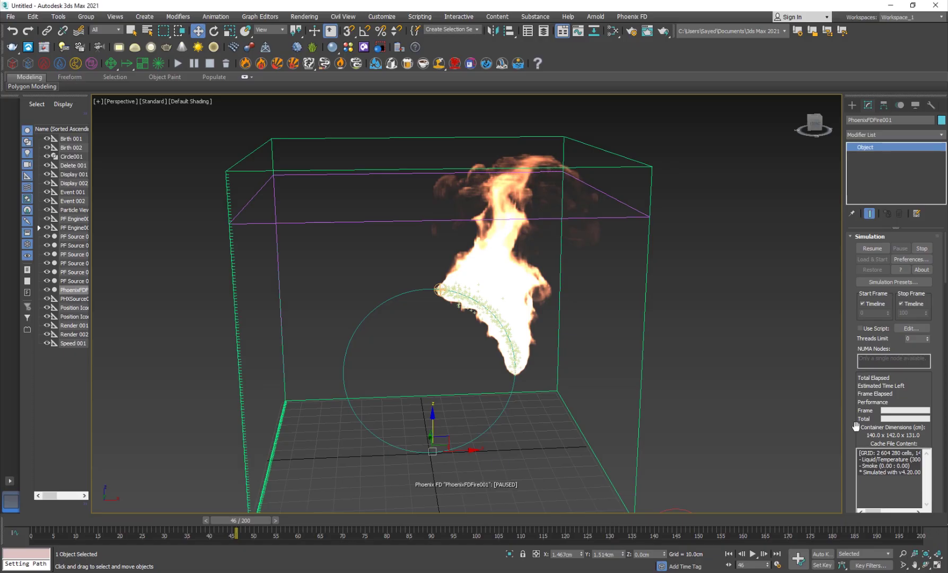
scroll(850, 414, "down", 10)
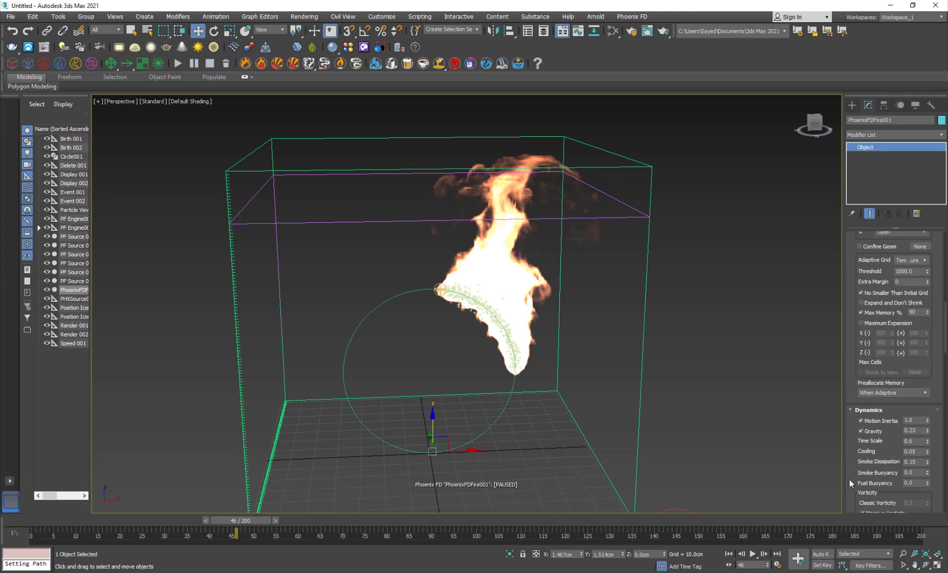
scroll(859, 435, "down", 5)
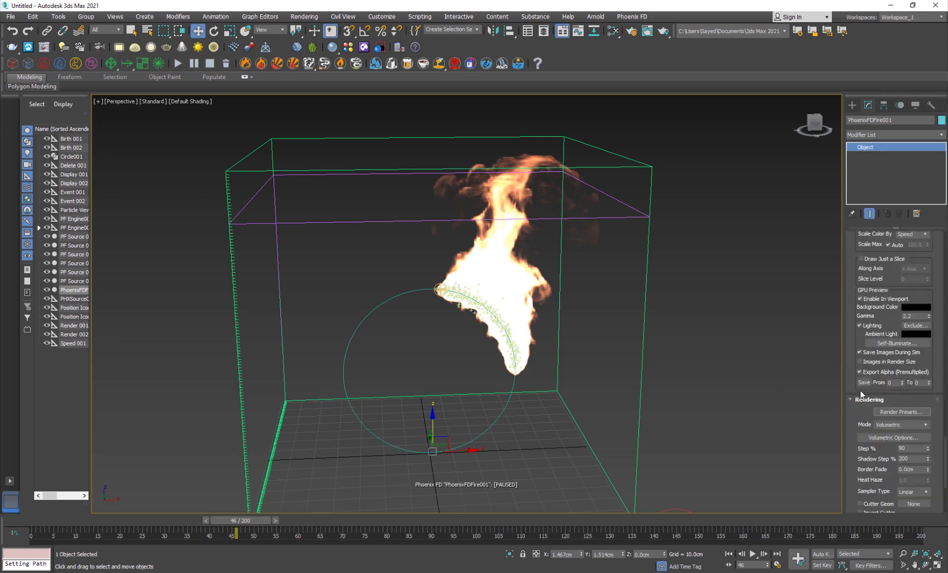
left_click(899, 412)
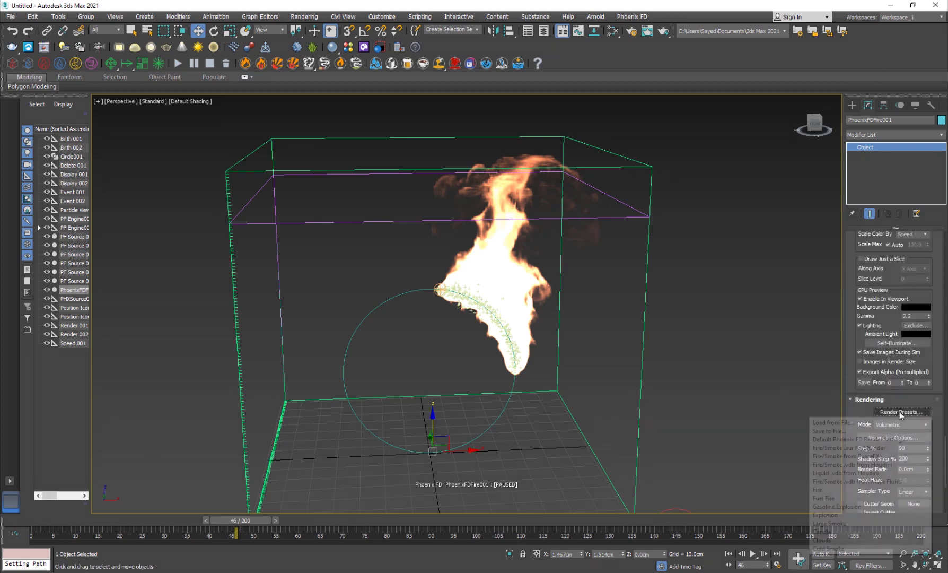
left_click(838, 421)
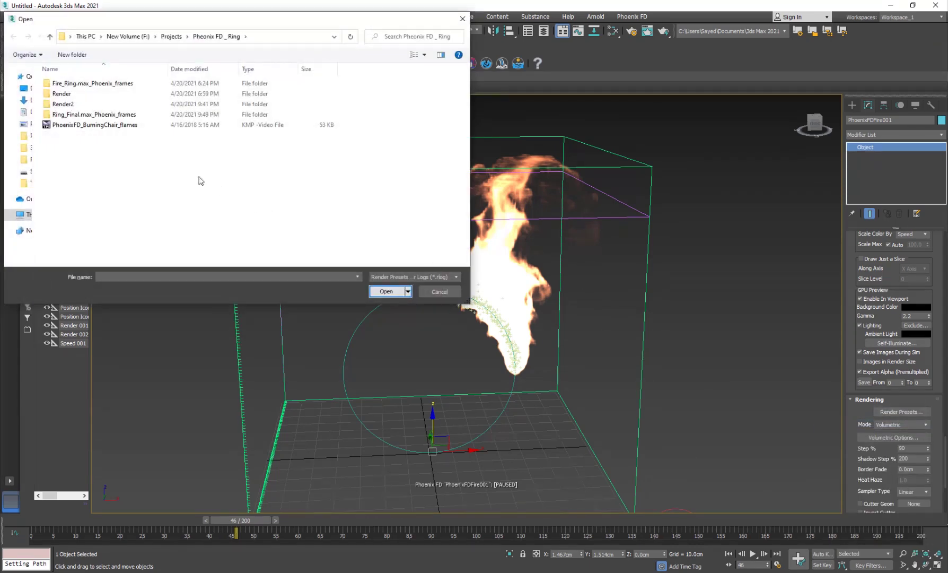
left_click(112, 127)
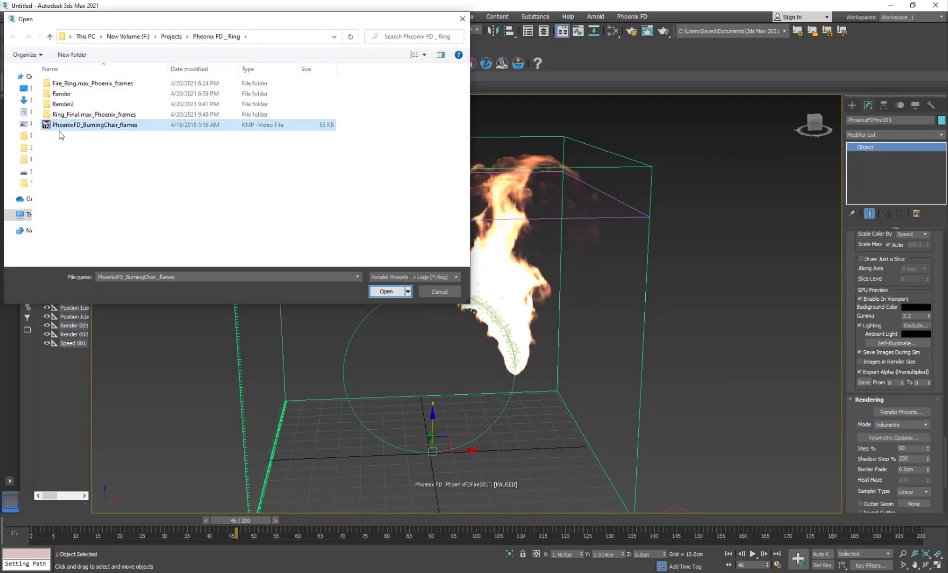
left_click(385, 292)
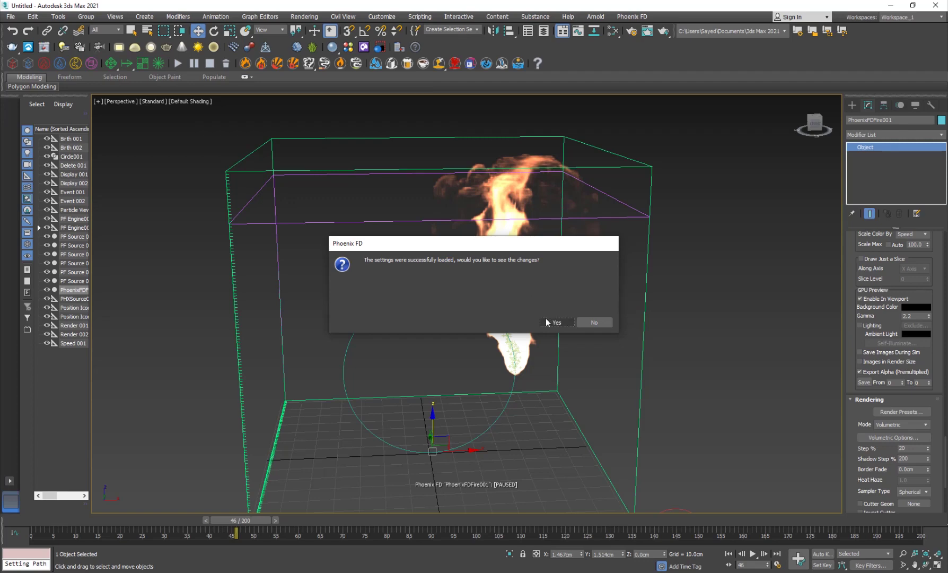
left_click(556, 322)
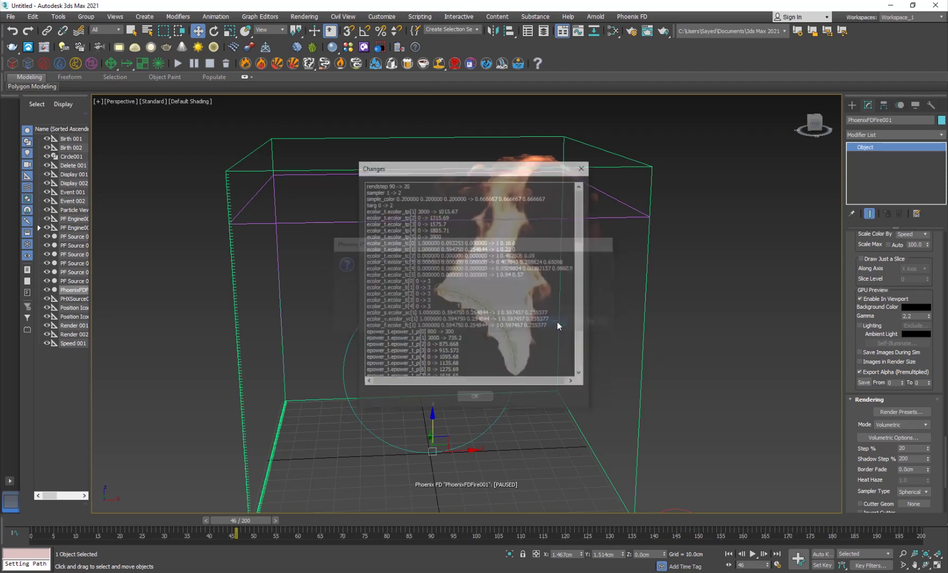
left_click(479, 394)
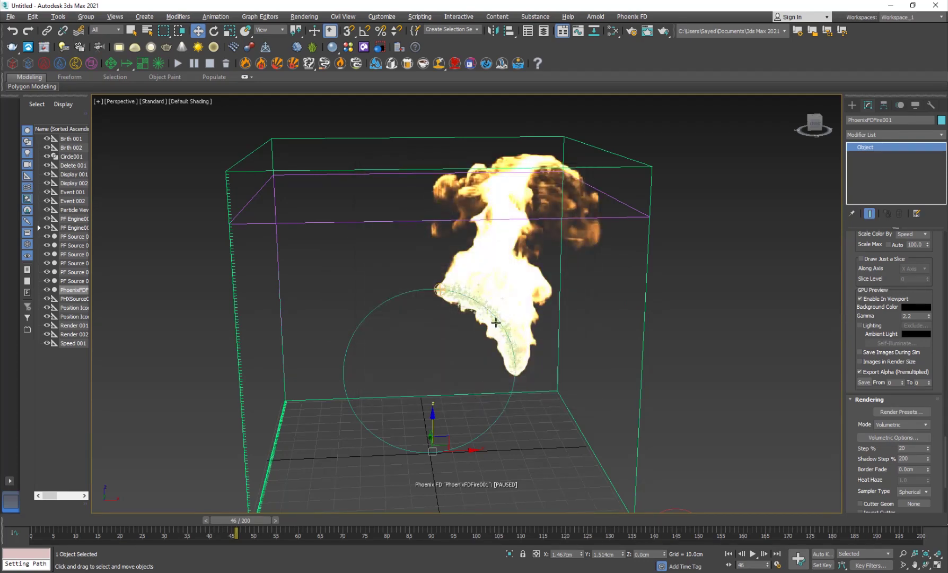
- Lower the Fire Multiplier to 8.25 in the simulator's volumetric fire render settings and close them
mouse_move(493, 317)
middle_mouse_down("alt")
mouse_move(372, 323)
mouse_move(397, 333)
mouse_move(480, 320)
middle_mouse_up("alt")
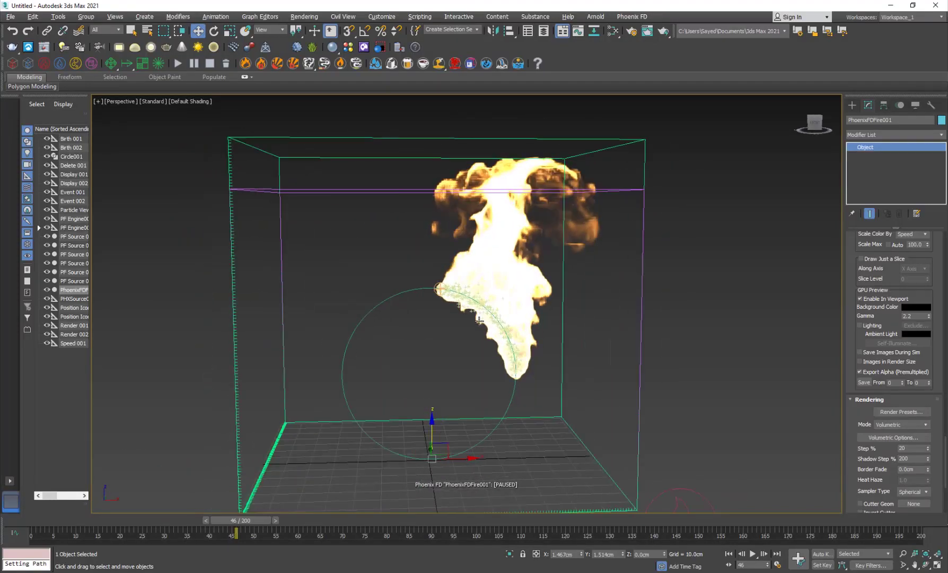
left_click(888, 437)
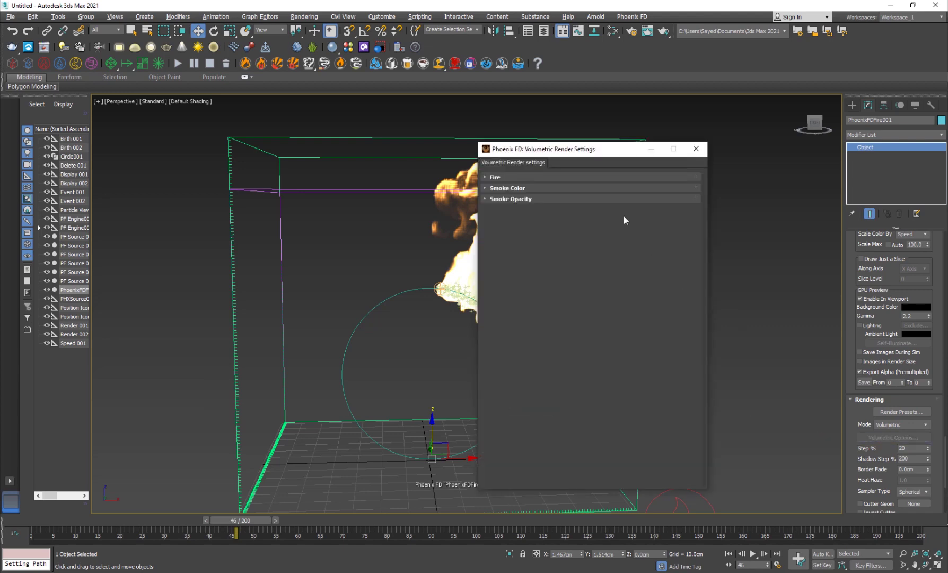
left_click(517, 177)
left_click_drag(521, 152, 659, 142)
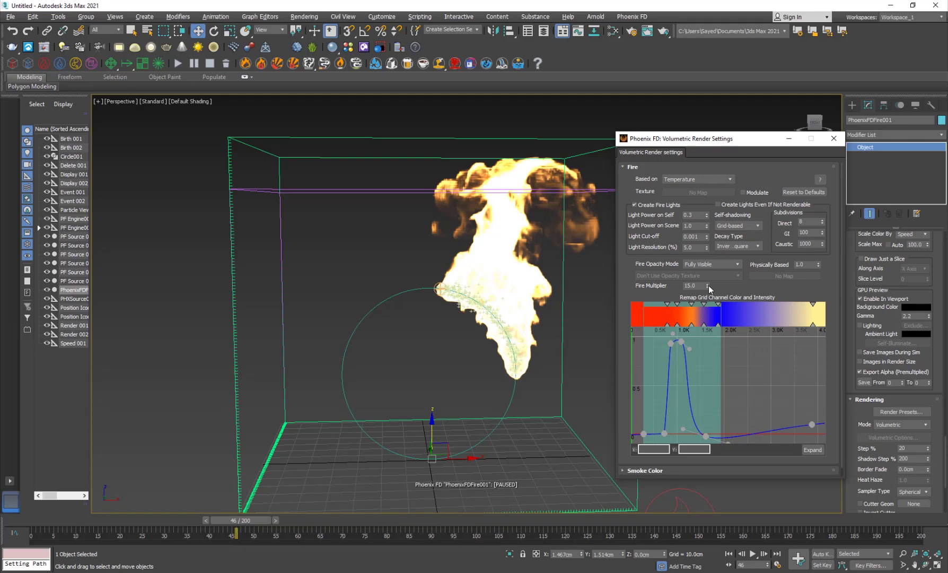
left_click_drag(707, 286, 719, 308)
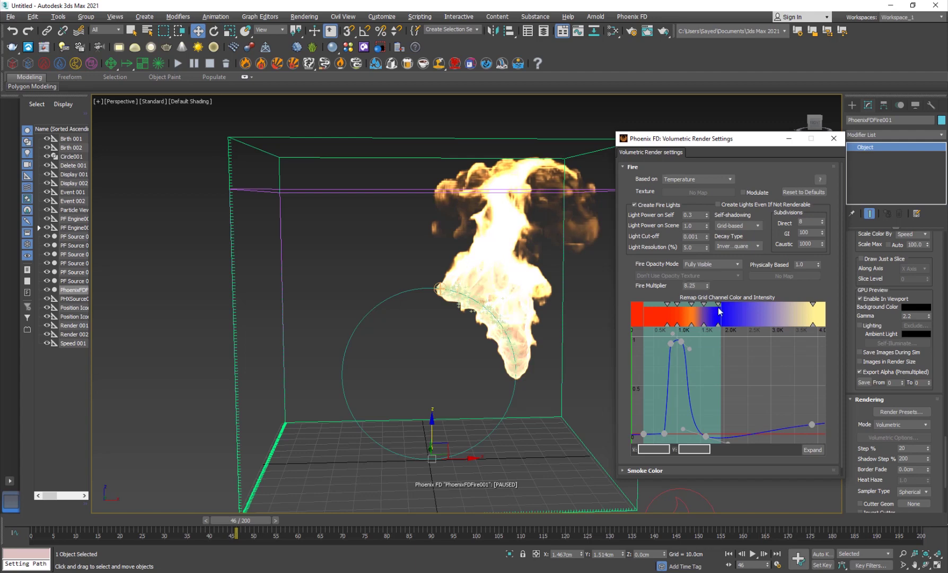
left_click(833, 139)
- Increase the simulator grid resolution twice, to a cell size of 0.64 cm, and restart the simulation, pausing it after the first frames
scroll(852, 271, "up", 3)
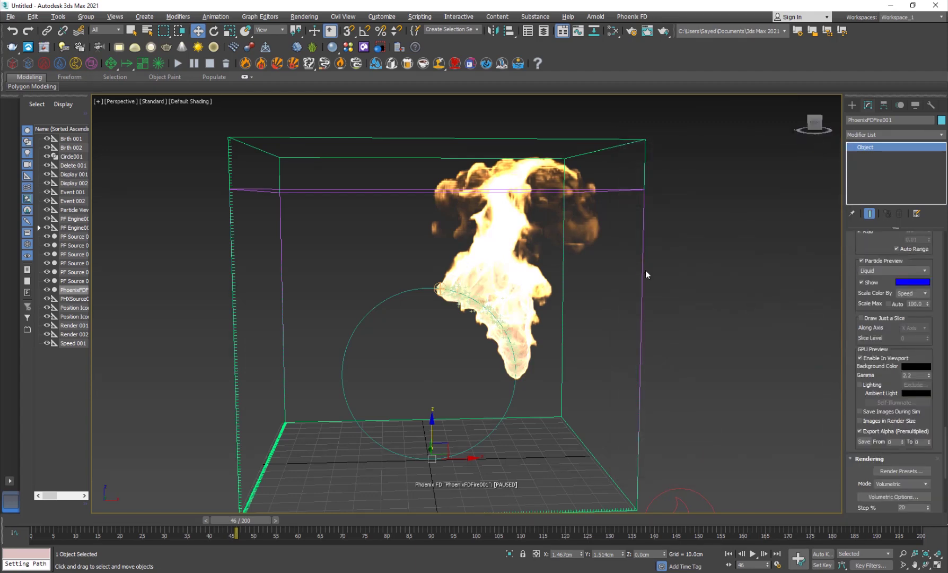
scroll(854, 245, "up", 10)
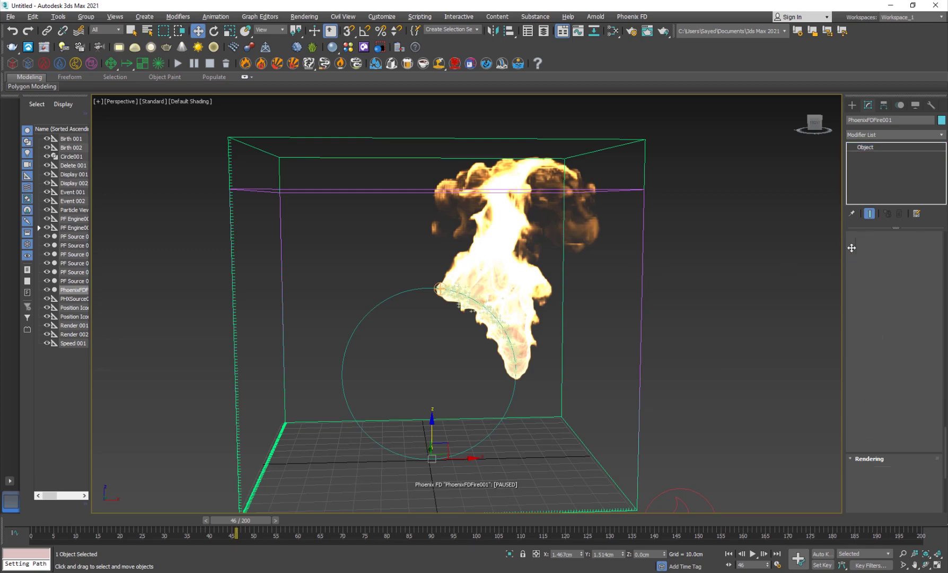
scroll(855, 278, "up", 15)
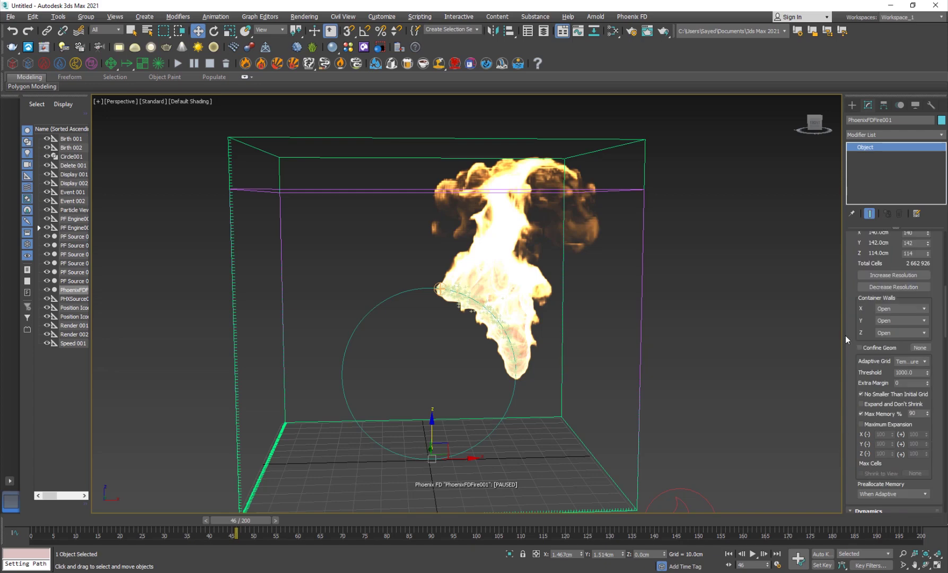
scroll(901, 371, "up", 3)
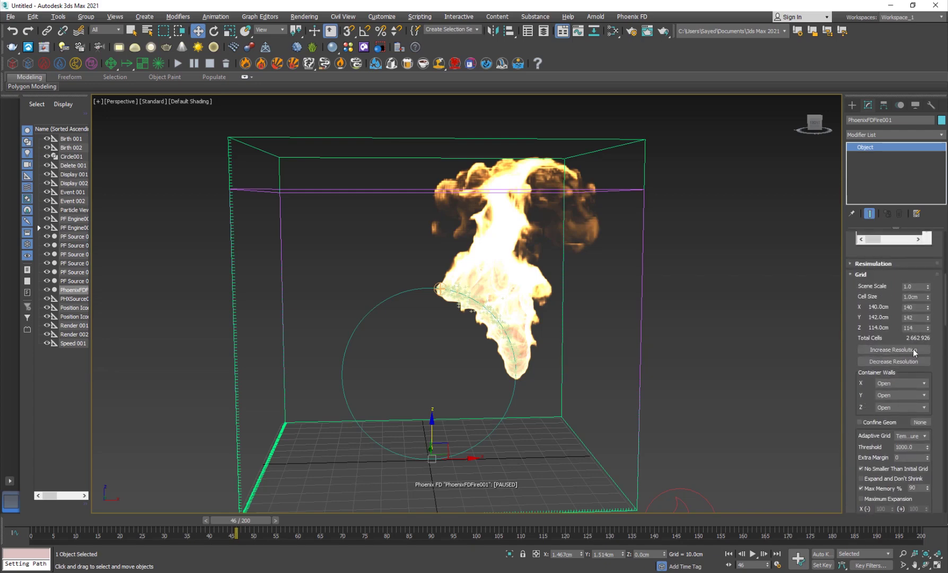
left_click(900, 349)
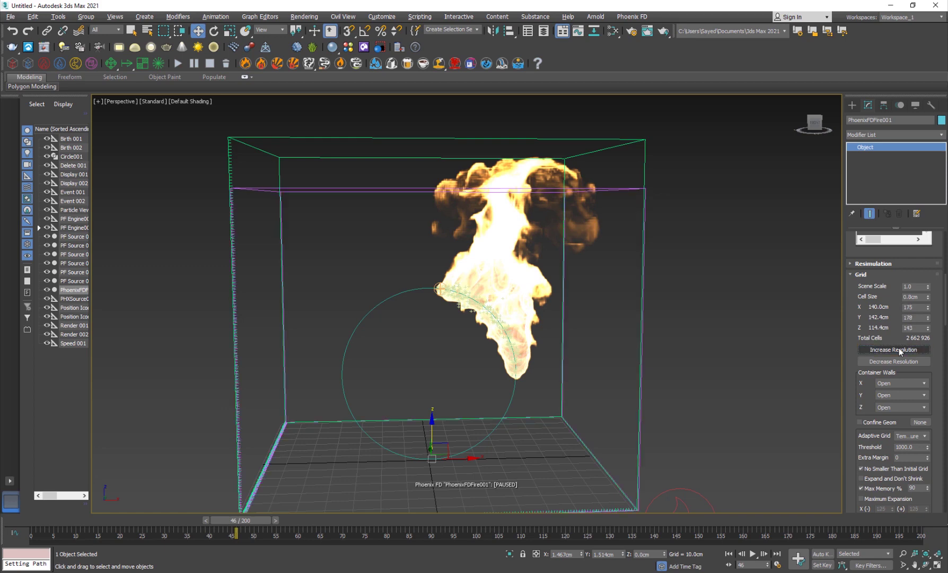
left_click(918, 351)
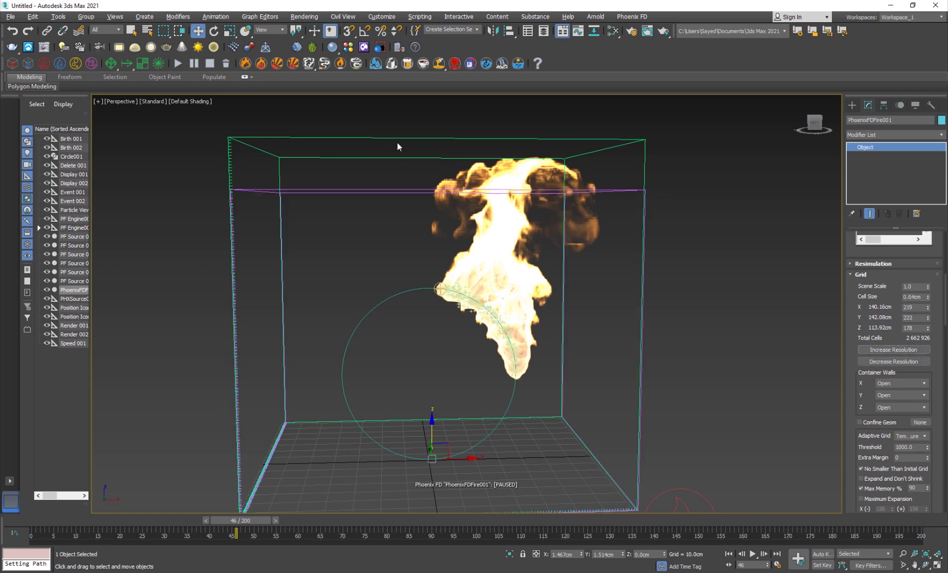
left_click(178, 64)
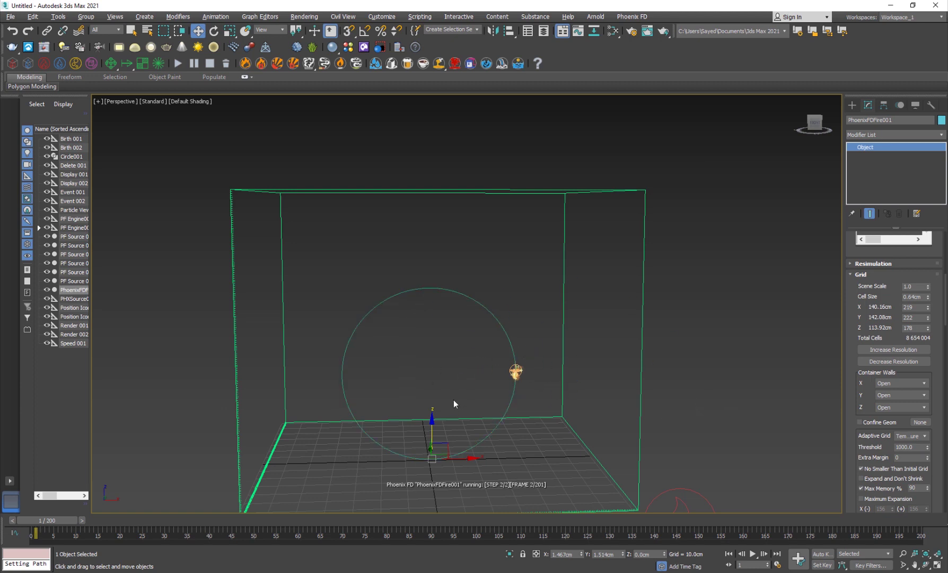
left_click(193, 65)
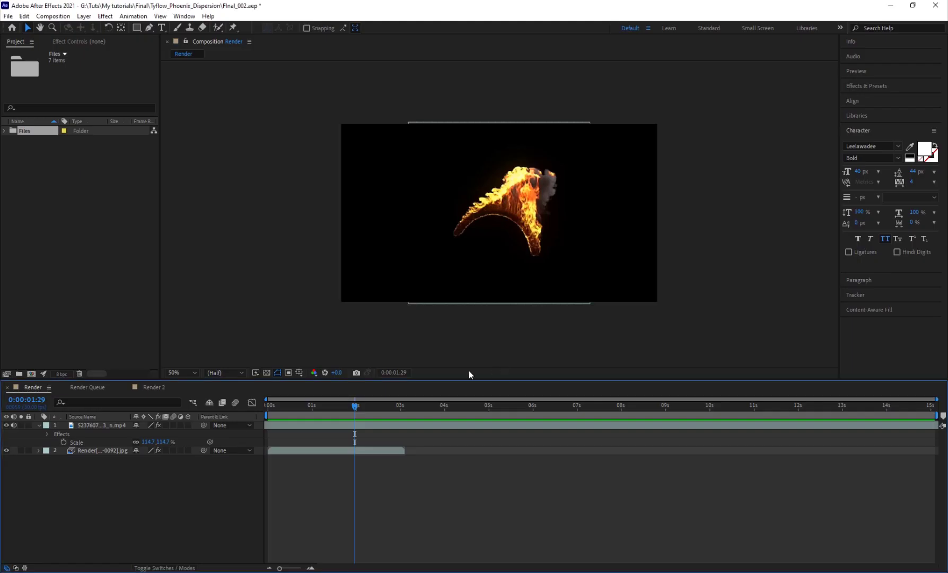
- Play the Render composition in After Effects and scrub through the fire ring in the Render 2 composition
key("space")
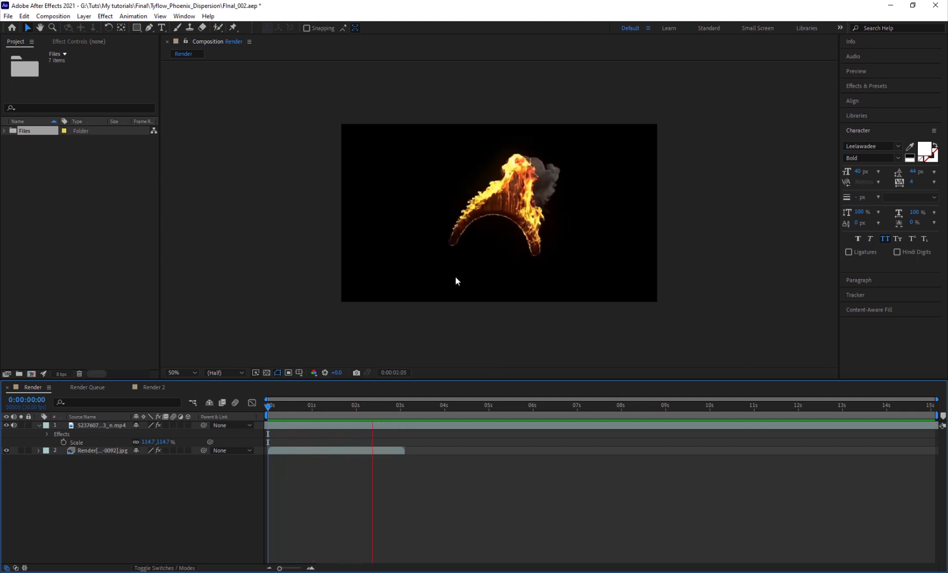
left_click(154, 387)
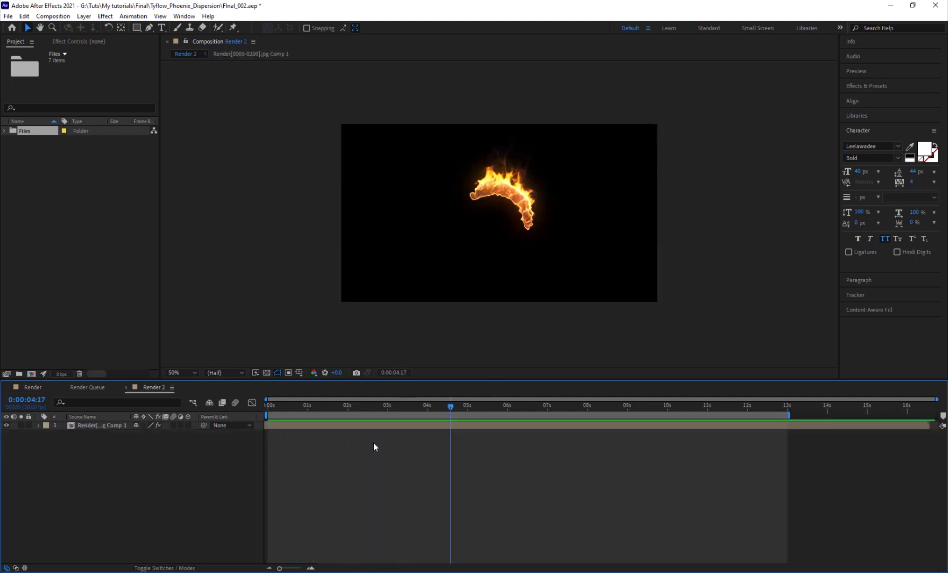
left_click_drag(311, 412, 609, 407)
left_click_drag(688, 405, 554, 404)
- Expand the Files folder and preview the Render[0000-0092].jpg and Render[0000-0200].jpg image sequences as footage
left_click(5, 131)
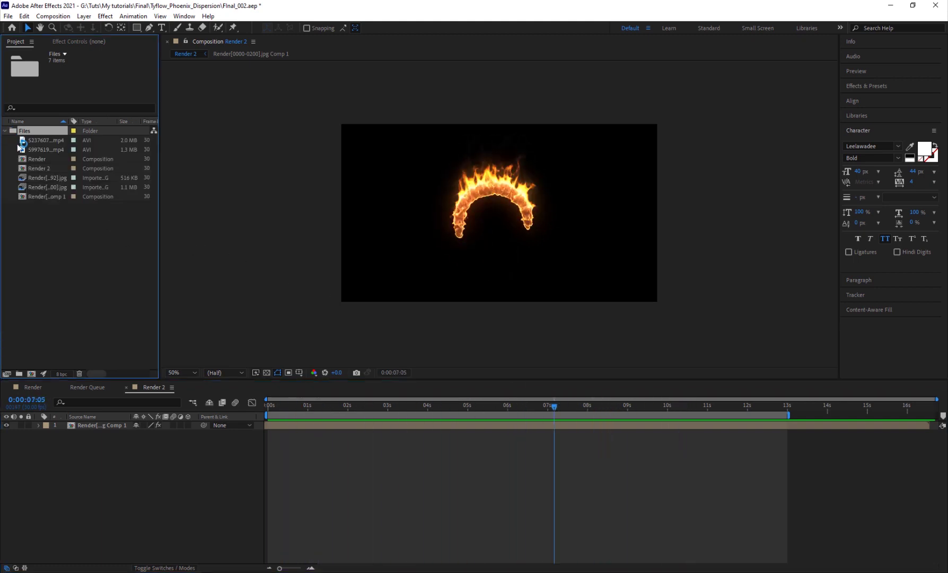
left_click(49, 178)
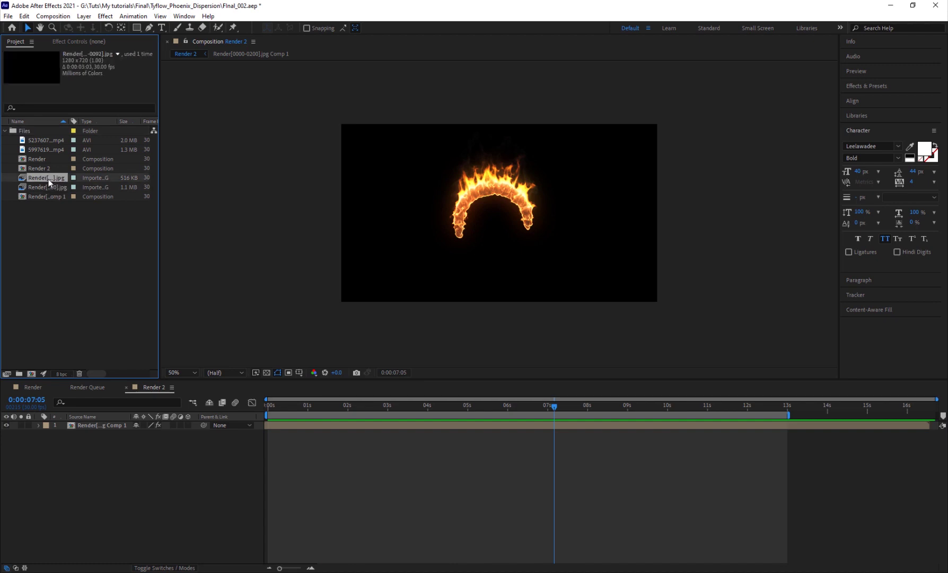
double_click(49, 178)
left_click_drag(291, 354, 359, 352)
double_click(48, 187)
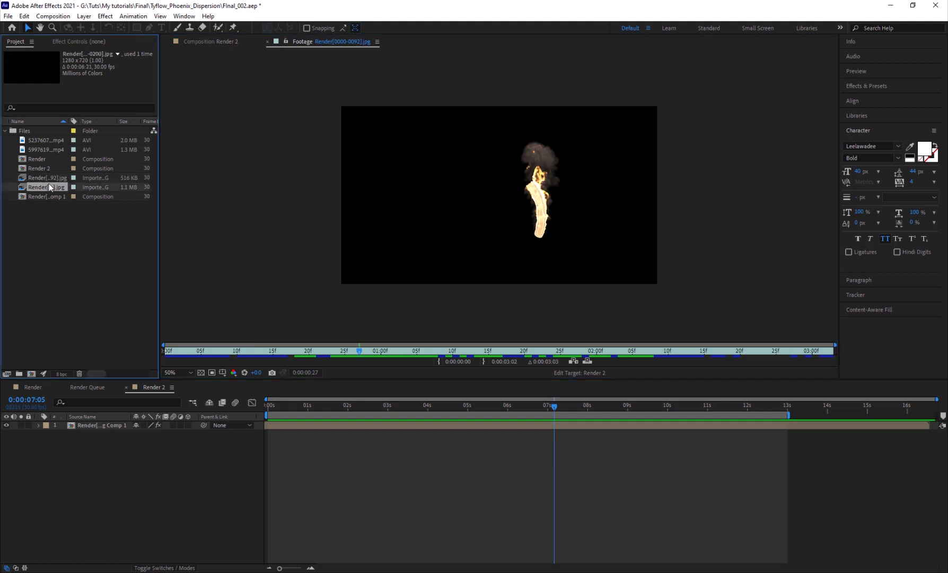
left_click_drag(226, 346, 465, 350)
- Create a new composition from the Render[0000-0200].jpg sequence and play back part of it
left_click_drag(48, 188, 31, 372)
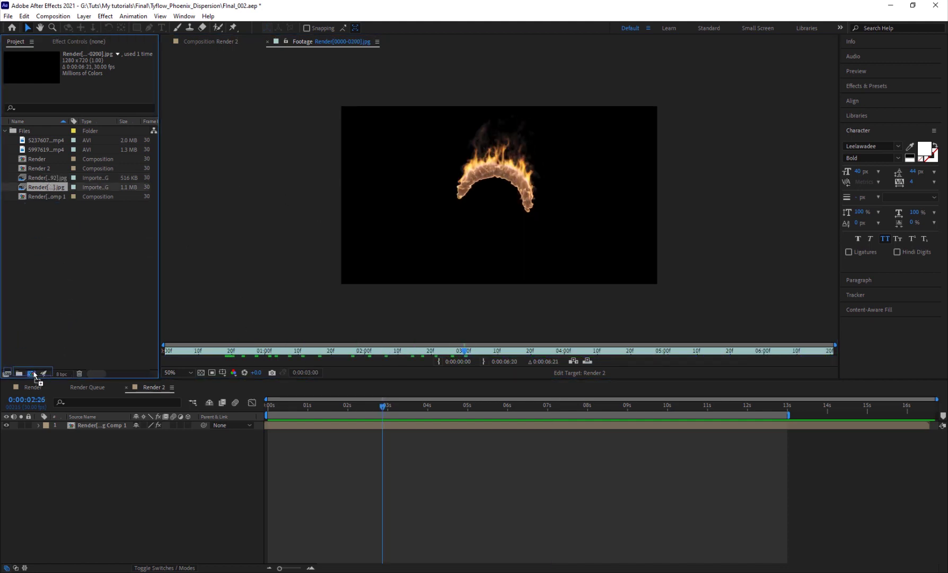
left_click_drag(467, 418, 868, 405)
left_click(539, 413)
key("space")
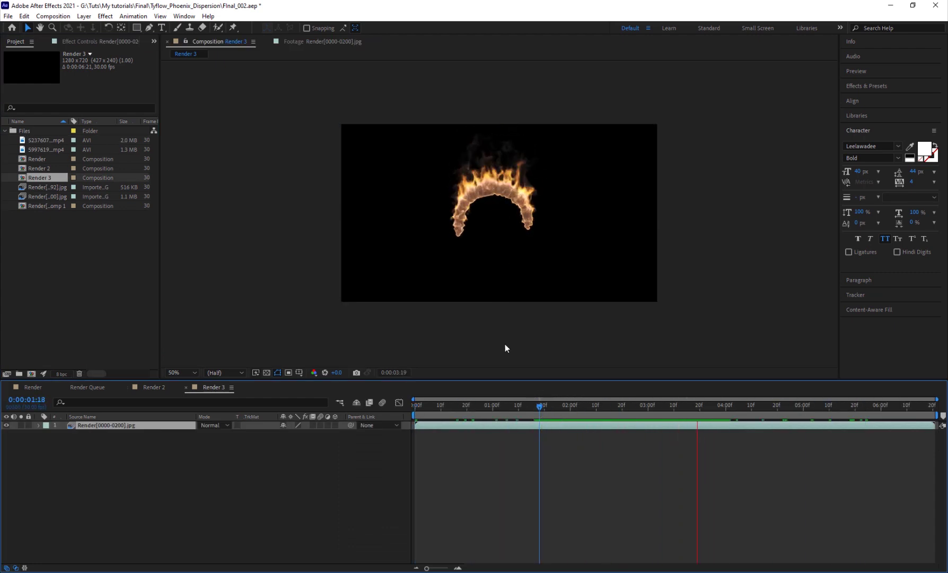
key("space")
- Apply the Twixtor Pro effect to the Render[0000-0200].jpg layer and set its Speed to 60%
left_click(105, 16)
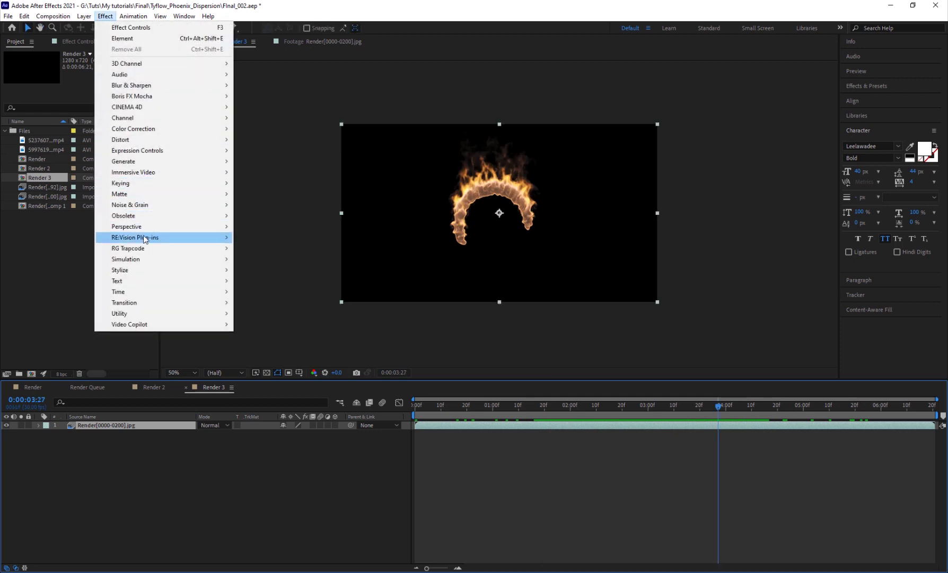
mouse_move(140, 237)
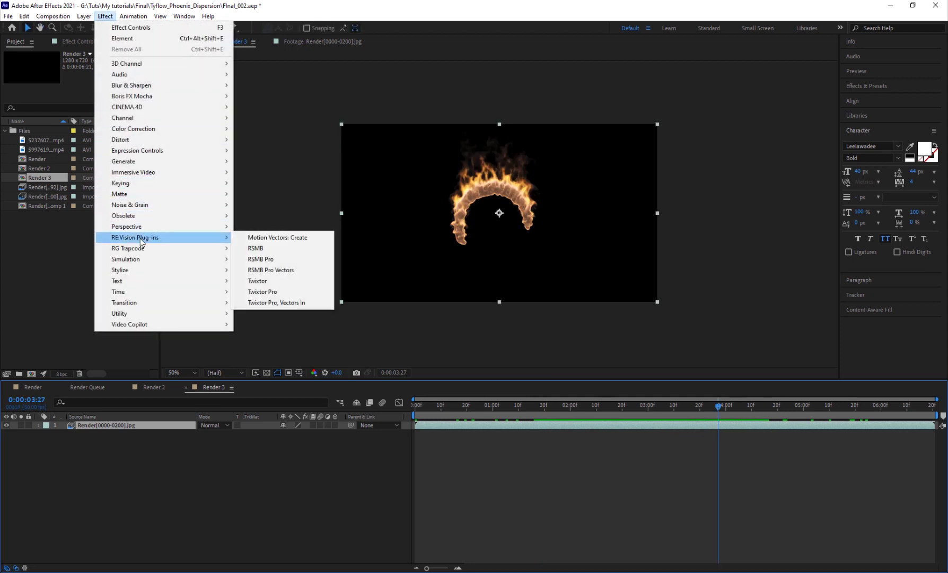
left_click(266, 292)
left_click(98, 196)
type("6")
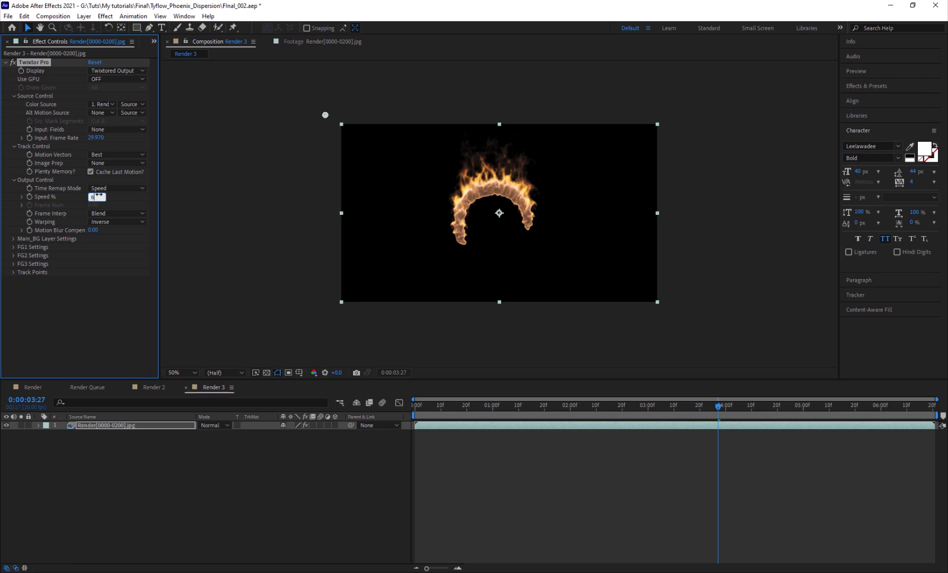
type("0")
key("Return")
- Preview the slowed fire in Render 3 from 0:00:01:26 and park the playhead at 0:00:03:07
left_click(560, 413)
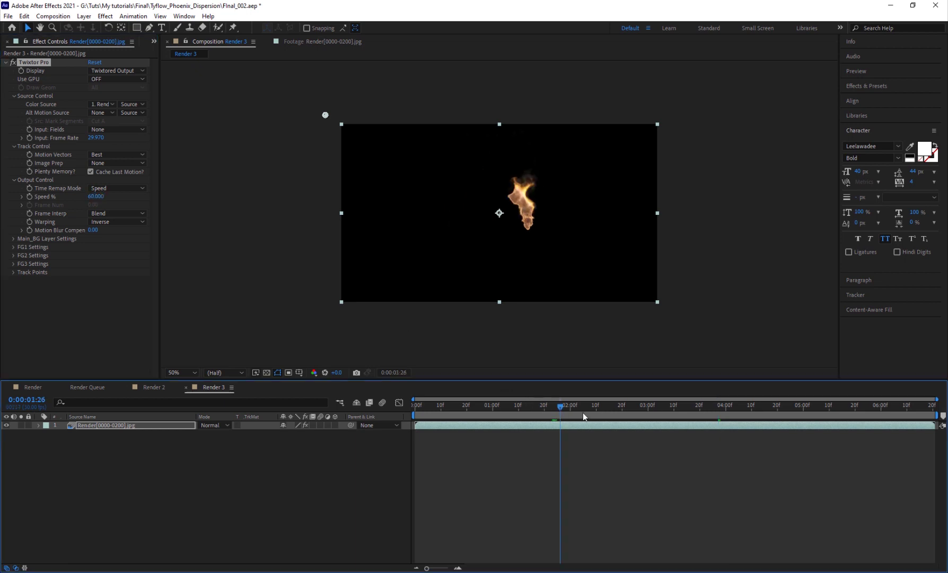
key("space")
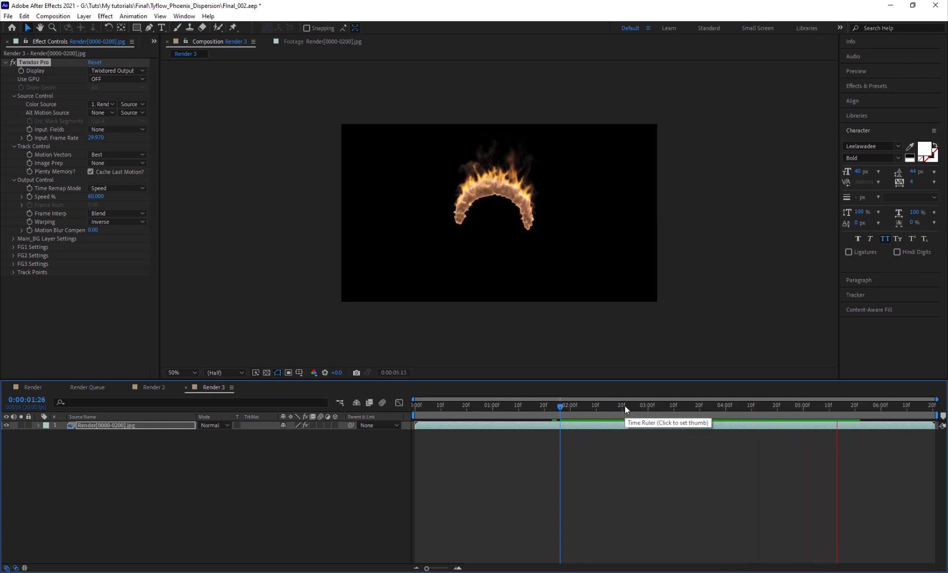
left_click(667, 406)
- Pre-compose the Render[0000-0200].jpg layer in Render 3, moving all attributes into the new composition
left_click_drag(155, 474, 111, 423)
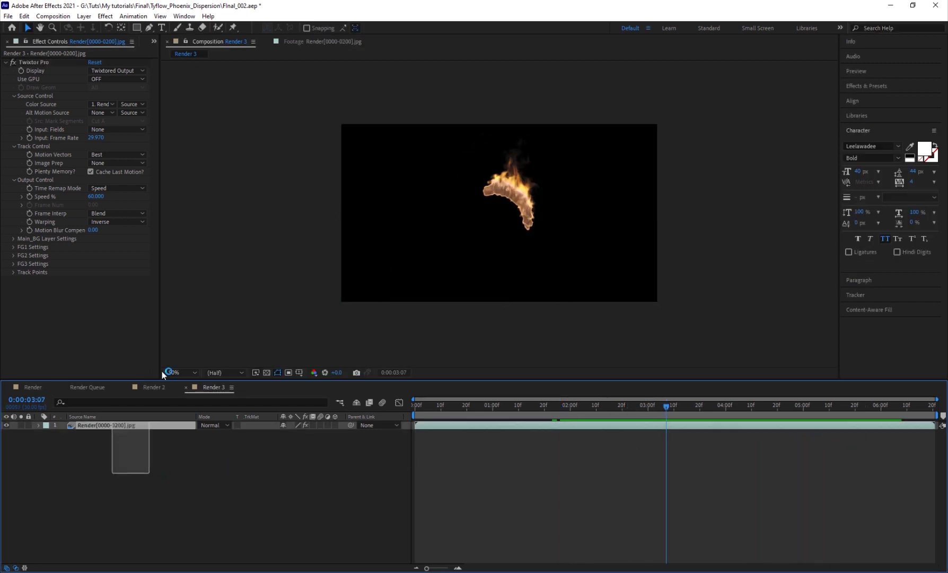
key("ctrl+shift+c")
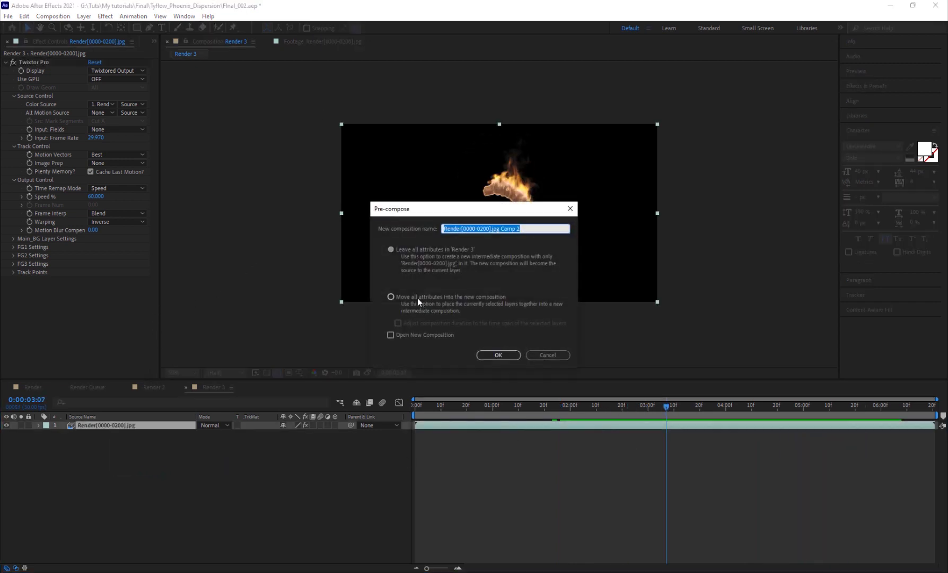
left_click(392, 297)
left_click(498, 355)
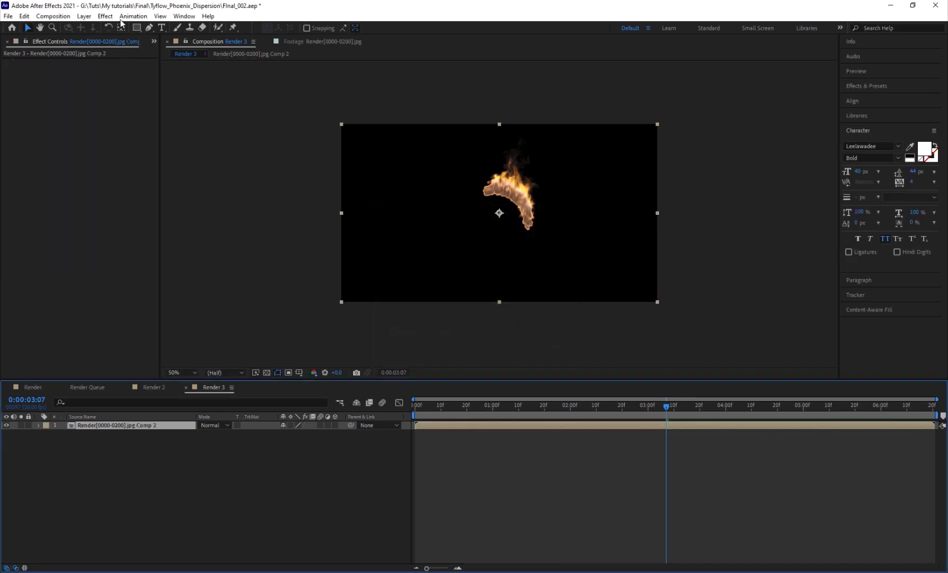
- Apply the Curves effect to the Render[0000-0200].jpg Comp 2 layer and bend its RGB curve into a gentle S-shape
left_click(105, 16)
mouse_move(139, 129)
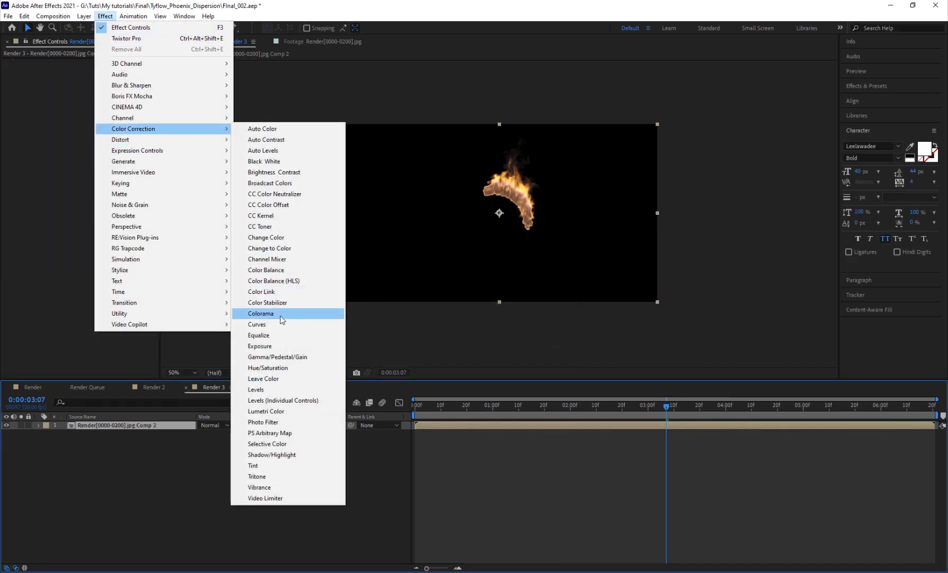
left_click(262, 313)
mouse_move(98, 150)
left_mouse_down()
mouse_move(85, 125)
mouse_move(95, 144)
left_mouse_up()
left_click_drag(55, 190, 59, 196)
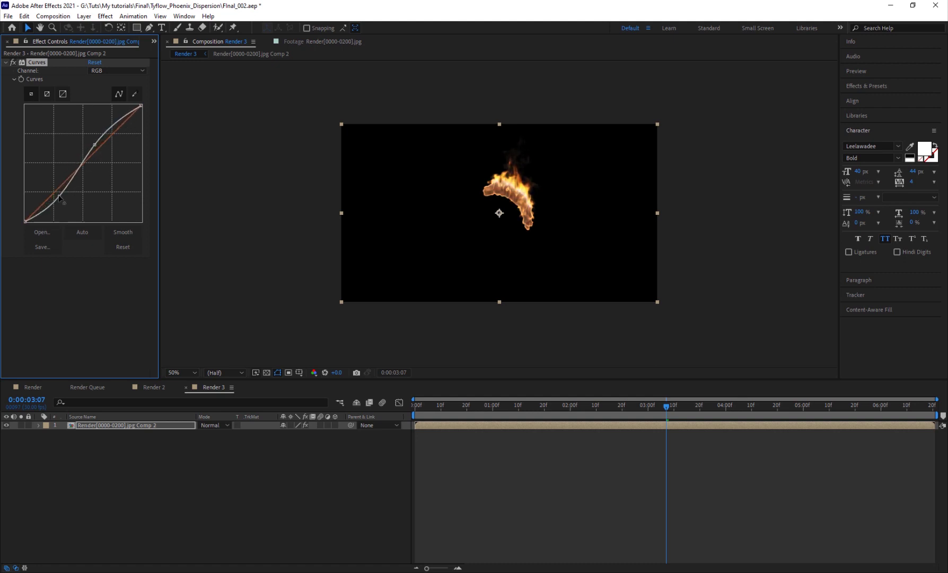
- Slide the Render[0000-0200].jpg Comp 2 layer about two seconds earlier in time and park the playhead at 0:00:03:12
left_click_drag(536, 413, 892, 371)
left_click_drag(793, 425, 637, 428)
left_click_drag(517, 401, 679, 406)
- Apply the Glow effect to the Render[0000-0200].jpg Comp 2 layer and set its Glow Radius to 83
left_click(109, 18)
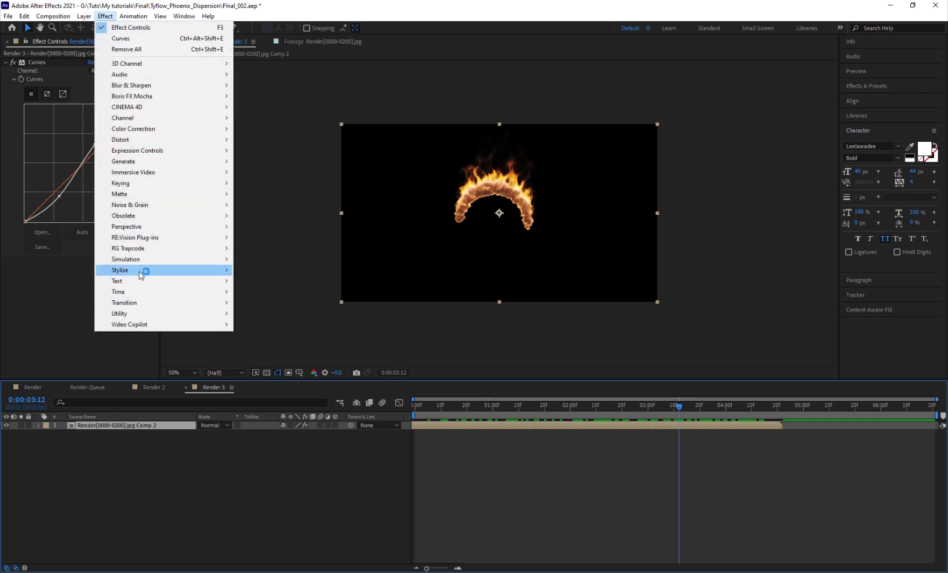
mouse_move(140, 271)
left_click(278, 444)
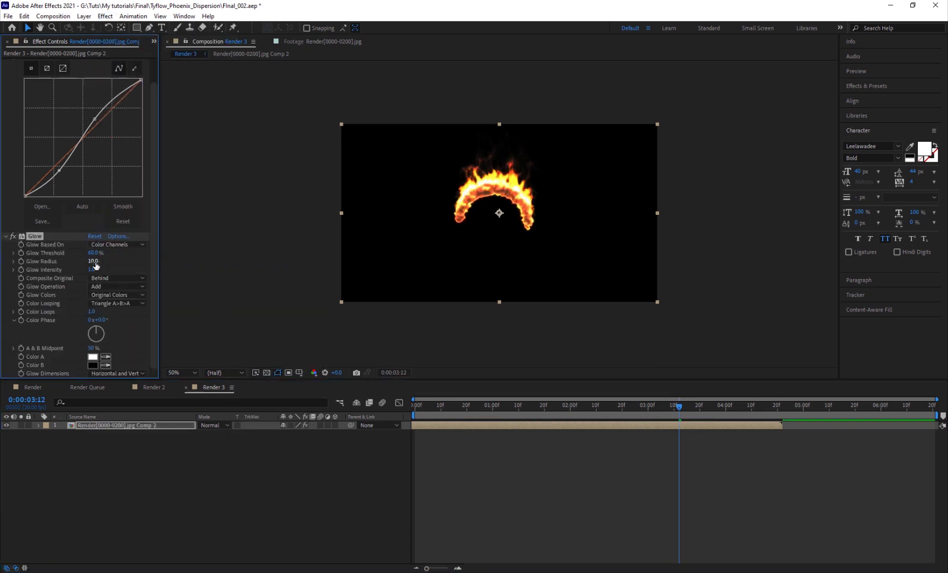
left_click_drag(94, 261, 125, 266)
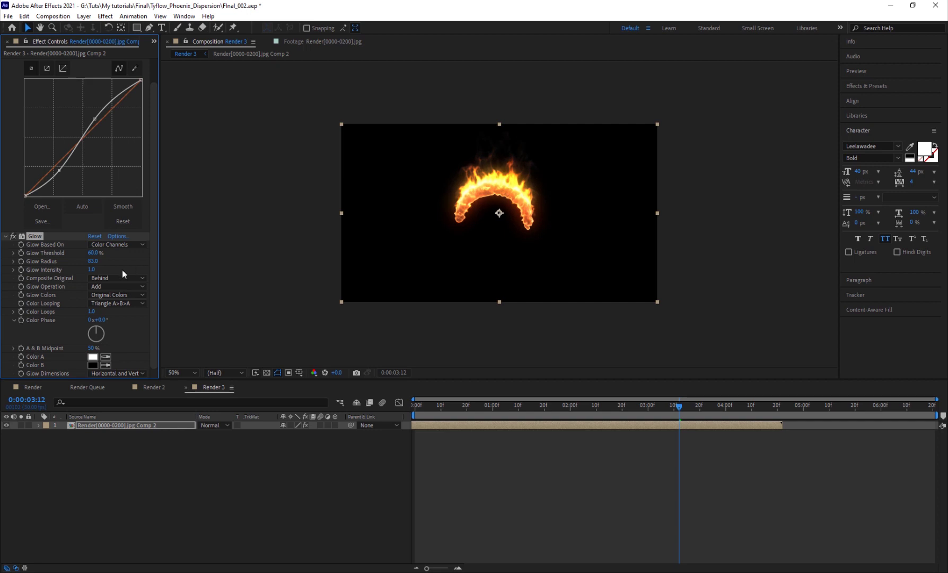
- Try a Glow Intensity of 0.2 on the fire layer and settle on 0.5
left_click(91, 269)
type("0.2")
key("Return")
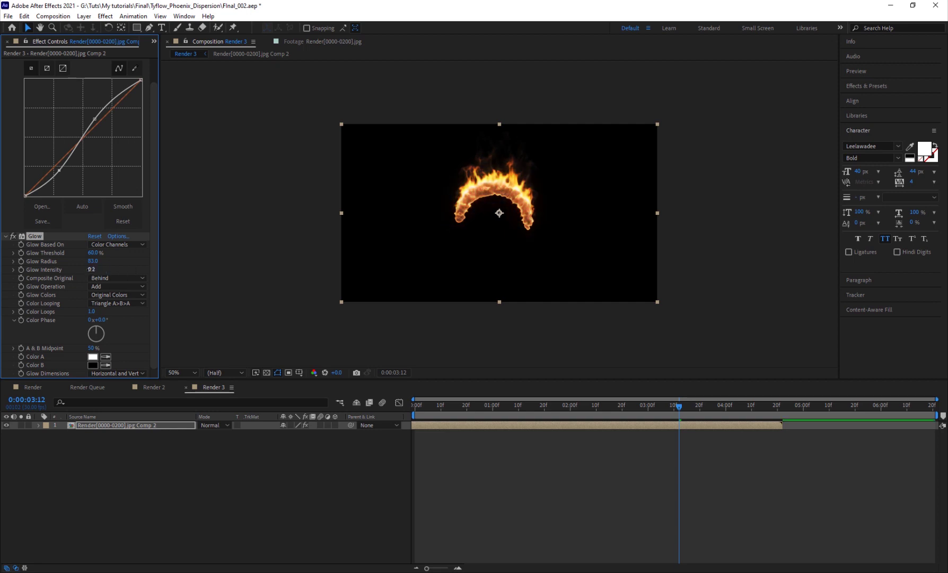
left_click(91, 270)
type("0.5")
key("Return")
- Check the glowing fire in Render 3 at 0:00:01:11 and play back the Render composition from 0:00:01:18
key("period")
key("comma")
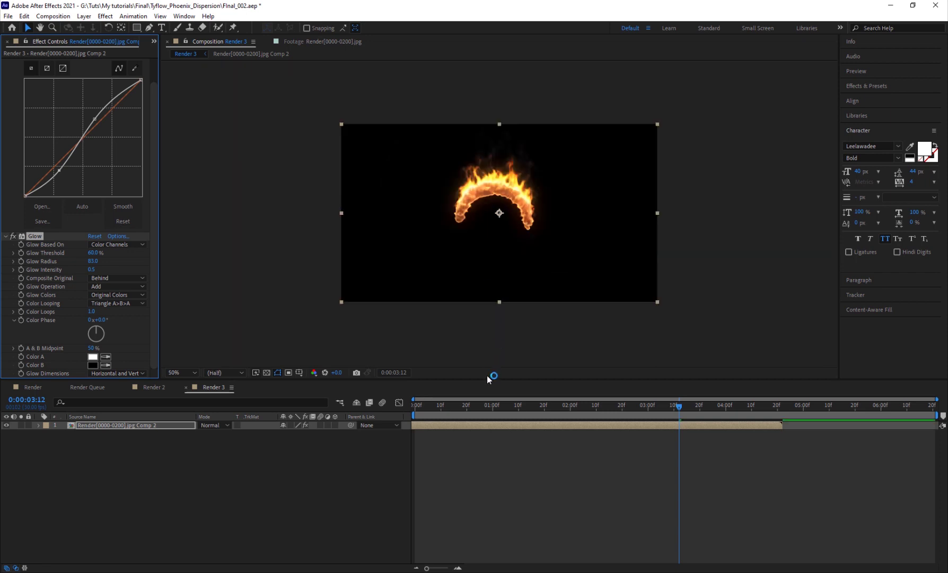
left_click_drag(480, 411, 521, 412)
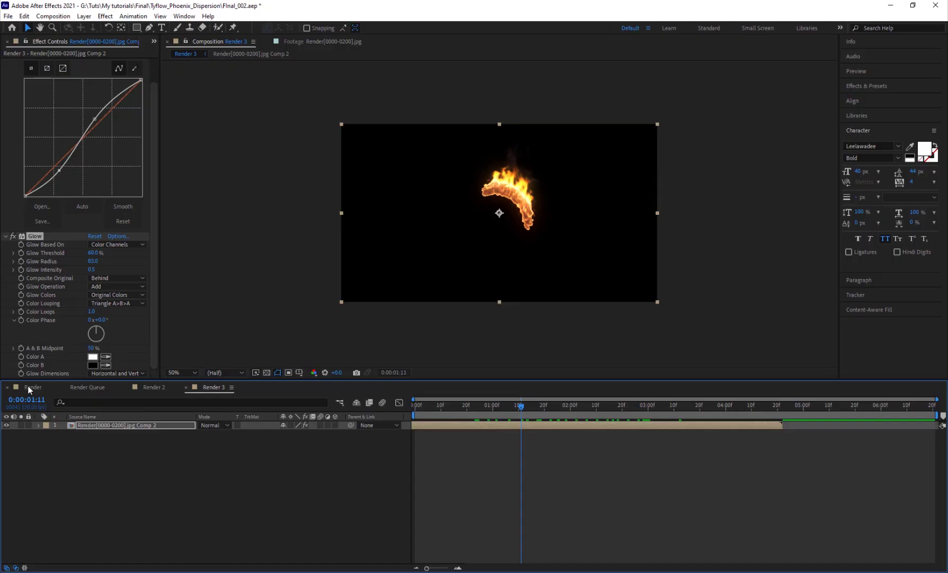
left_click(27, 384)
left_click_drag(313, 411, 331, 397)
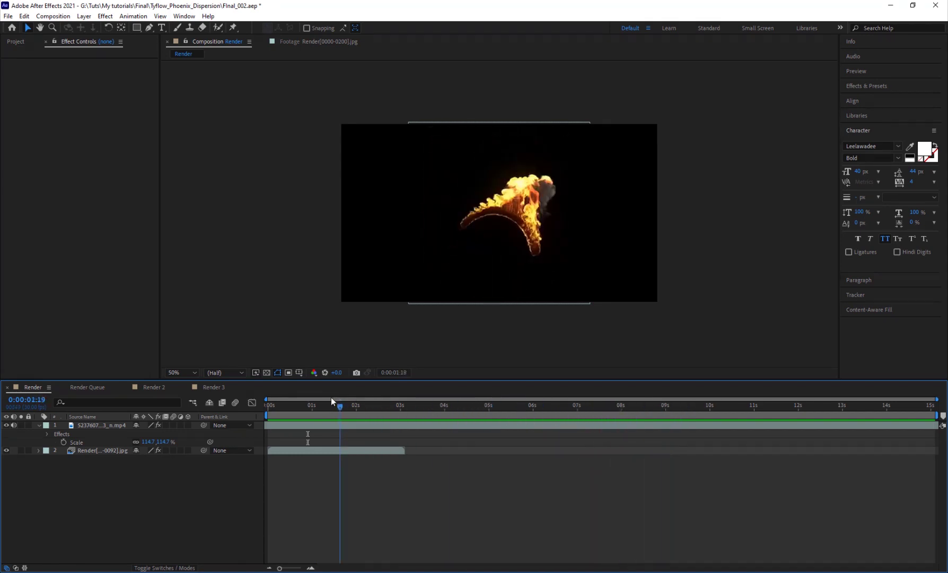
key("space")
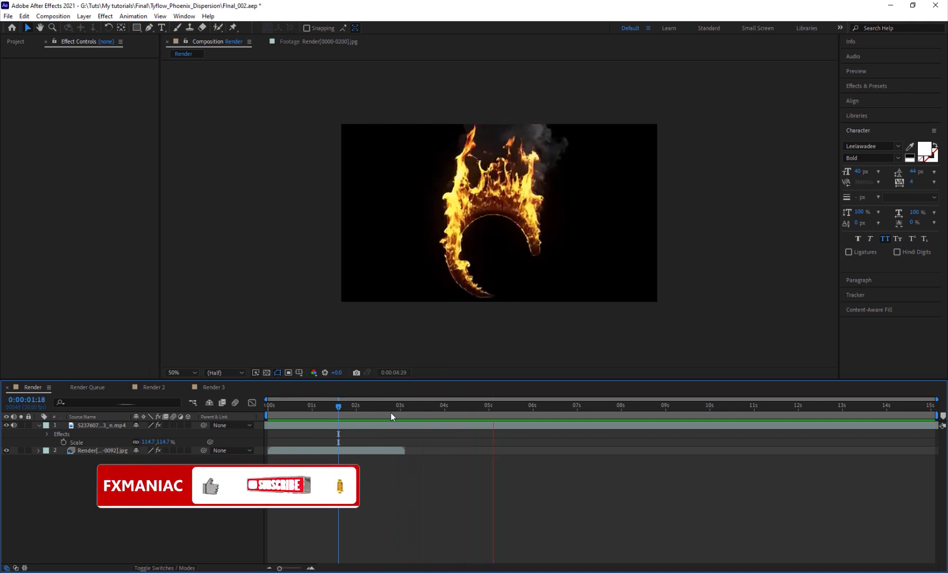
left_click_drag(391, 412, 513, 408)
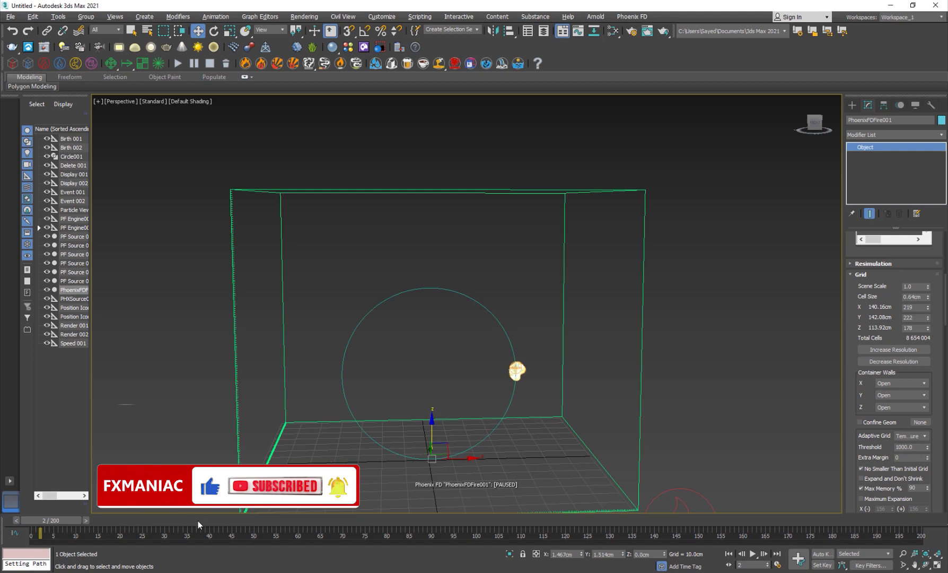
- Switch to 3ds Max and scrub the fire simulation from frame 2 to frame 43
left_click_drag(198, 520, 227, 512)
key("w")
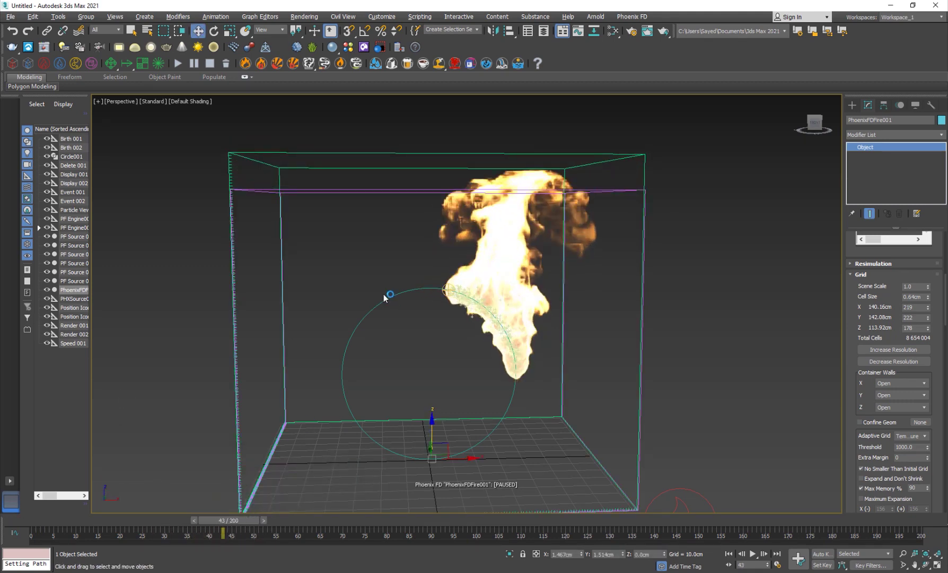
mouse_move(384, 297)
middle_mouse_down()
mouse_move(382, 258)
mouse_move(398, 291)
middle_mouse_up()
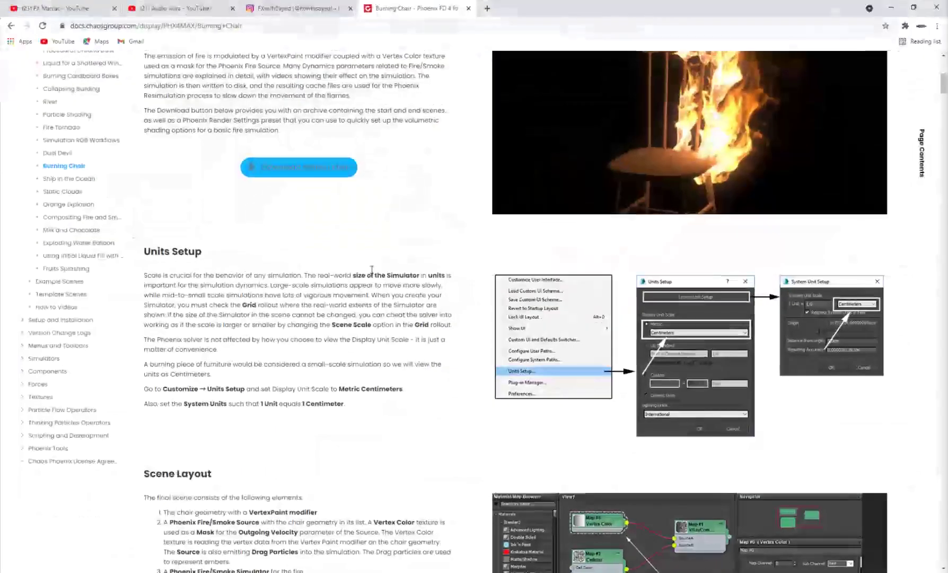
- Switch to the browser and read the Burning Chair tutorial from its overview to the Vertex Color Texture emission section
scroll(351, 281, "up", 8)
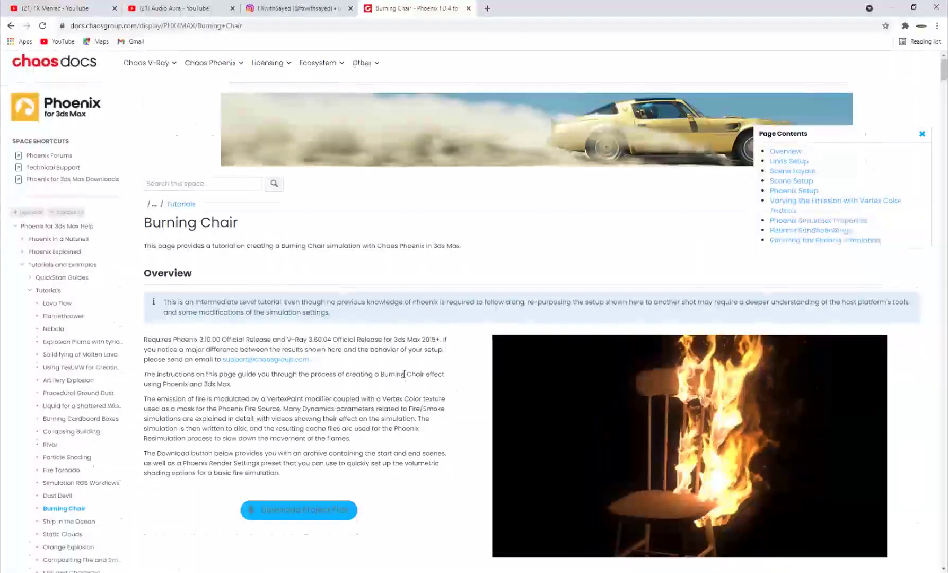
scroll(768, 398, "down", 5)
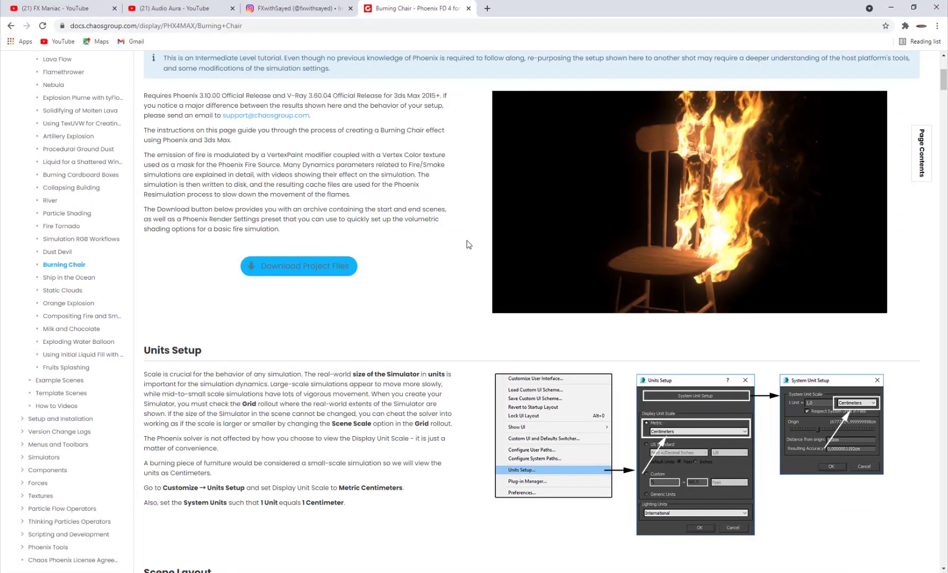
scroll(469, 244, "down", 10)
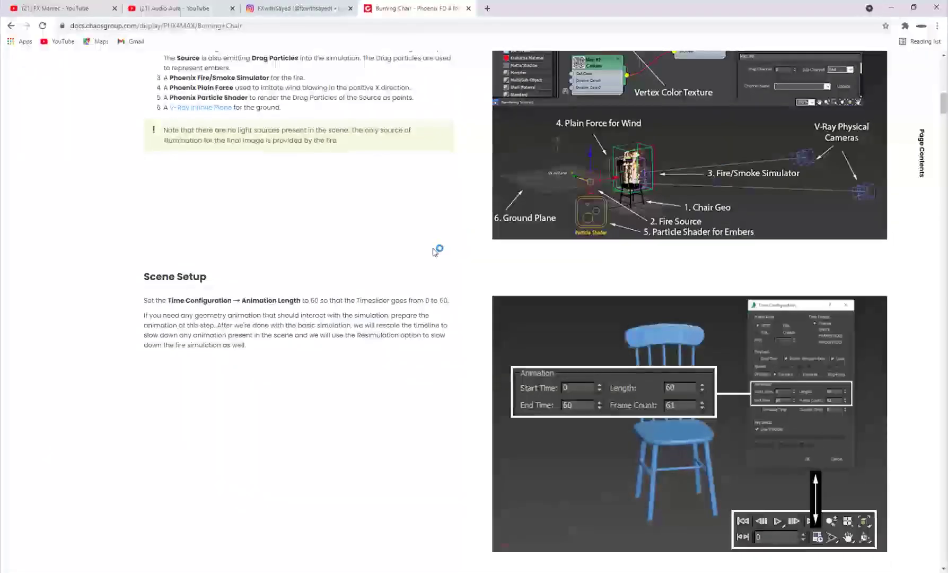
scroll(433, 252, "down", 13)
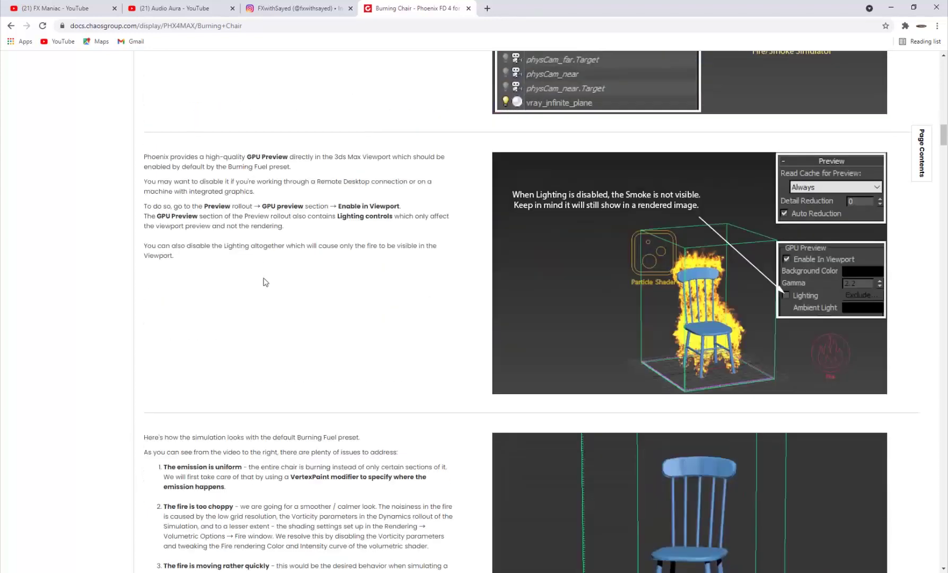
scroll(439, 247, "down", 5)
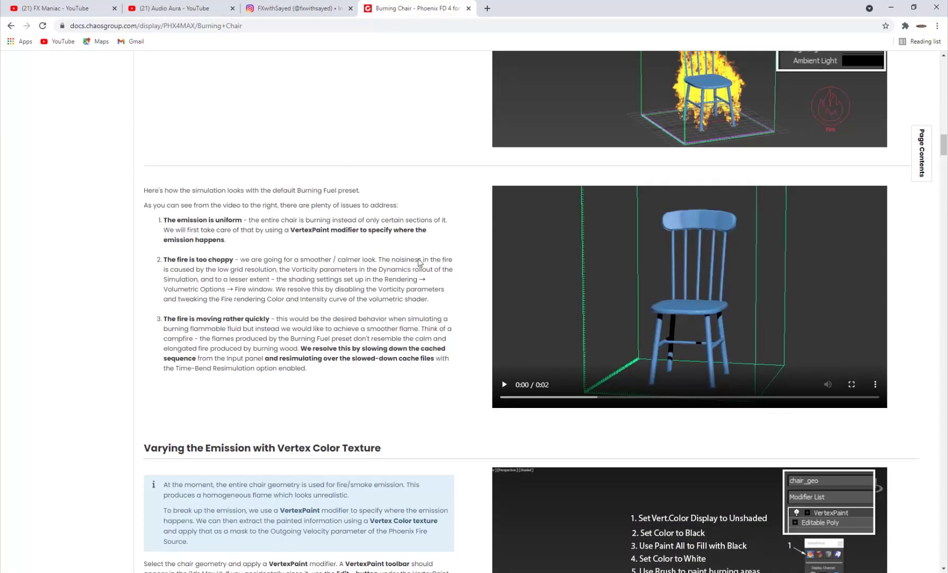
scroll(419, 262, "down", 4)
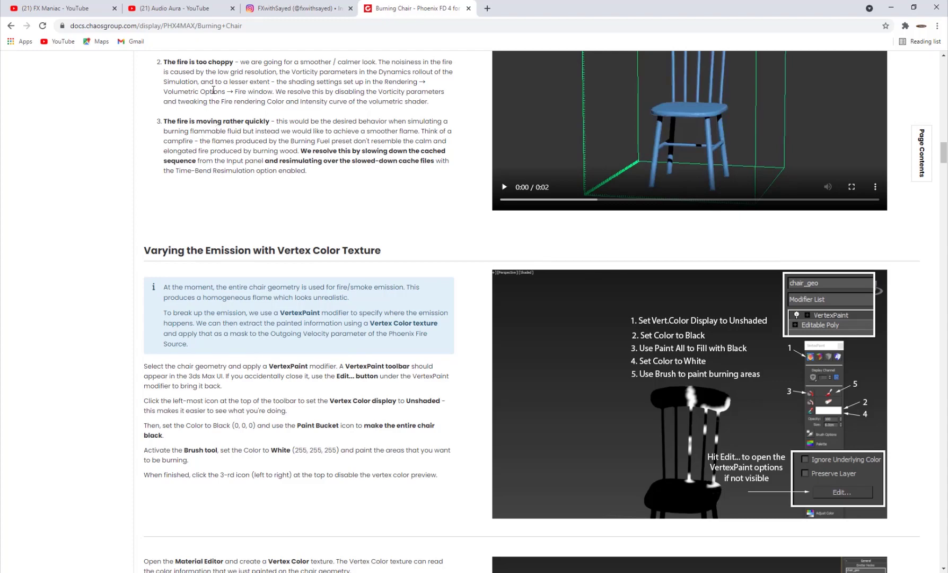
- Open the FX Maniac YouTube channel page and look through its uploaded videos
left_click(53, 8)
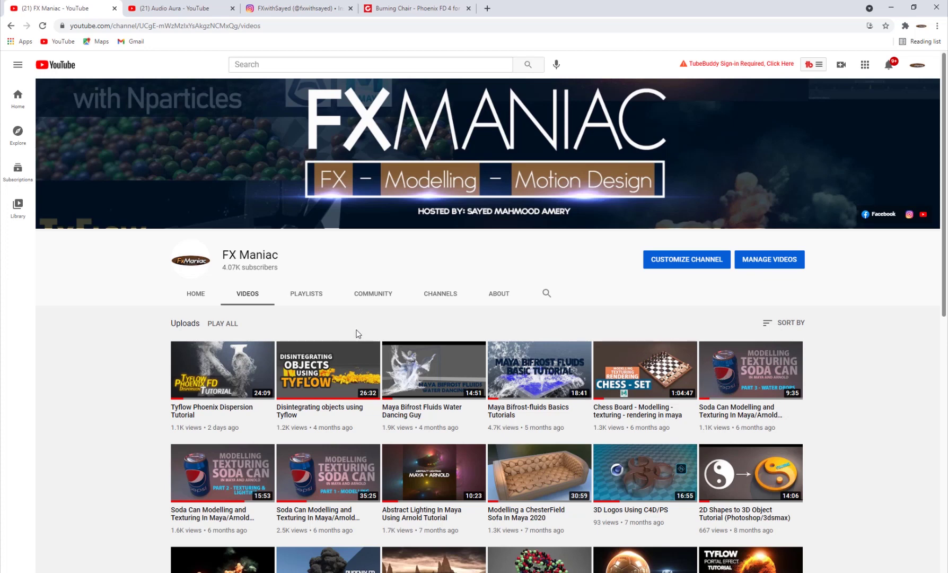
mouse_move(324, 352)
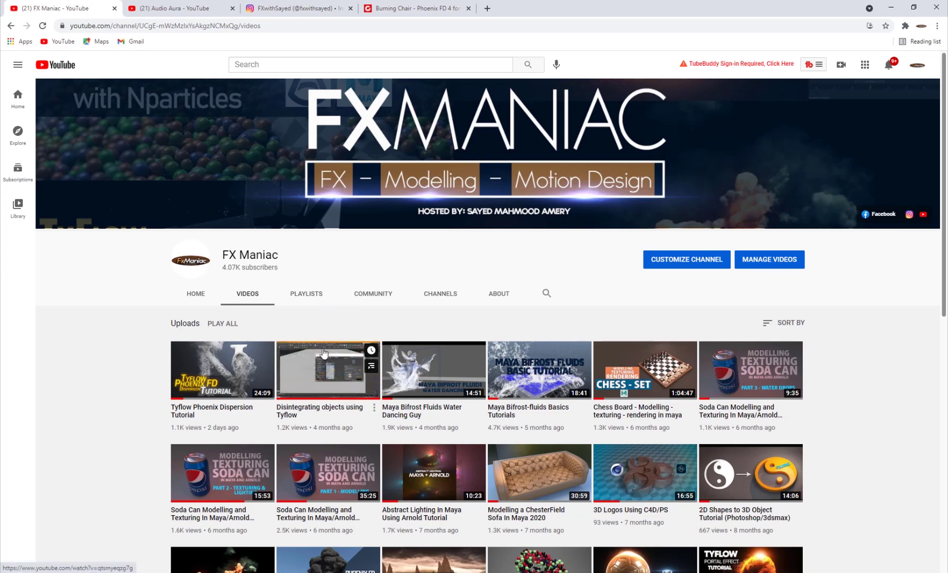
scroll(137, 323, "down", 3)
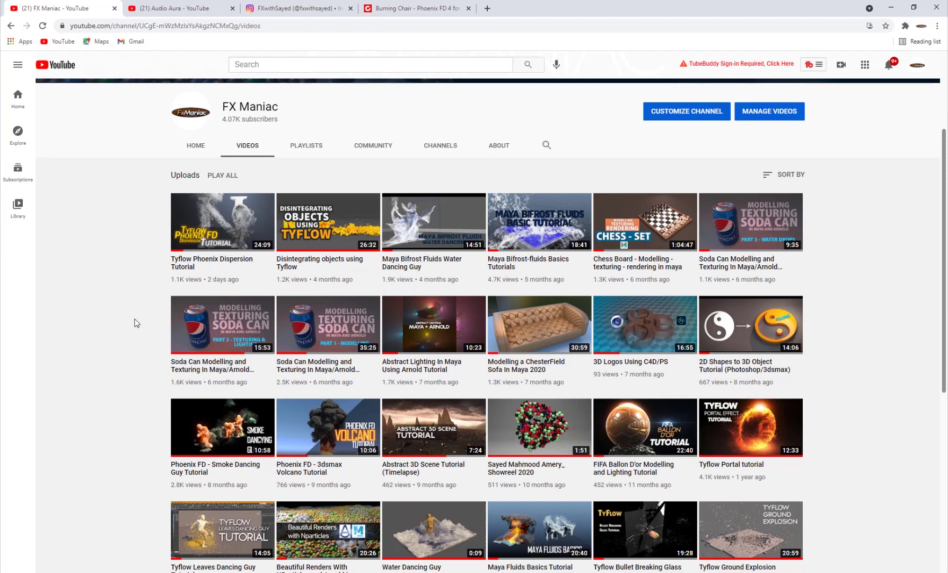
- Look through the Audio Aura channel's uploads and return to the beginning of the FX Maniac videos page
left_click(155, 4)
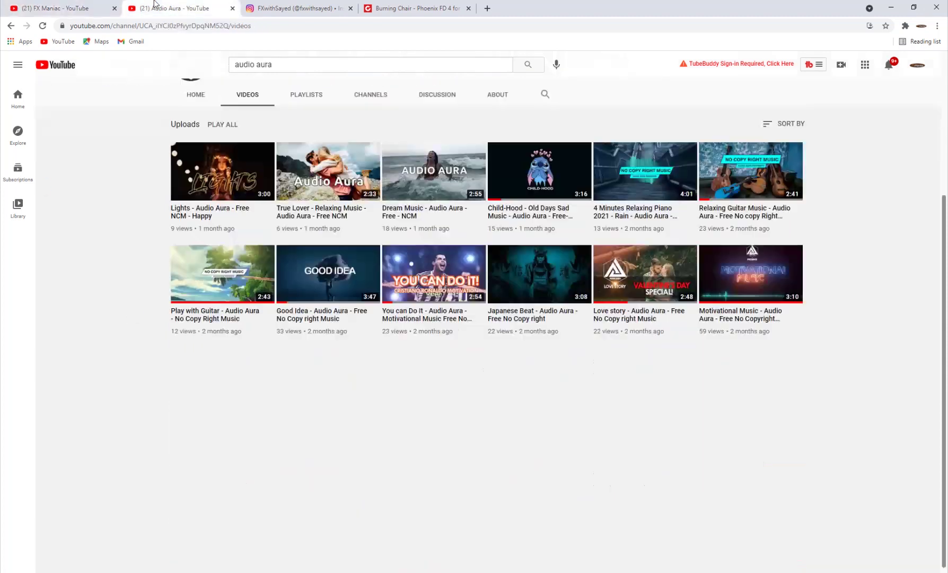
scroll(129, 227, "up", 4)
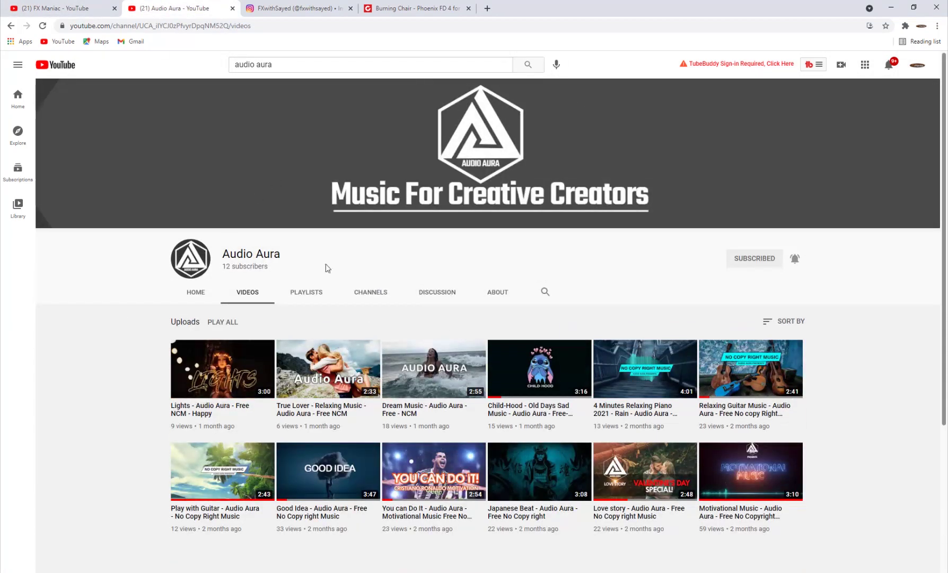
triple_click(265, 253)
left_click(261, 271)
scroll(279, 318, "down", 2)
left_click(58, 8)
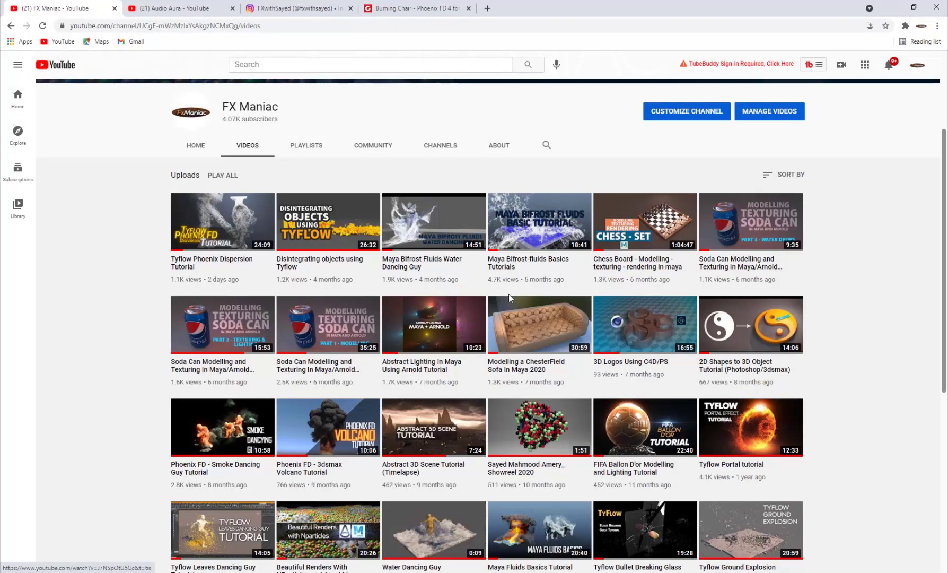
scroll(509, 294, "up", 3)
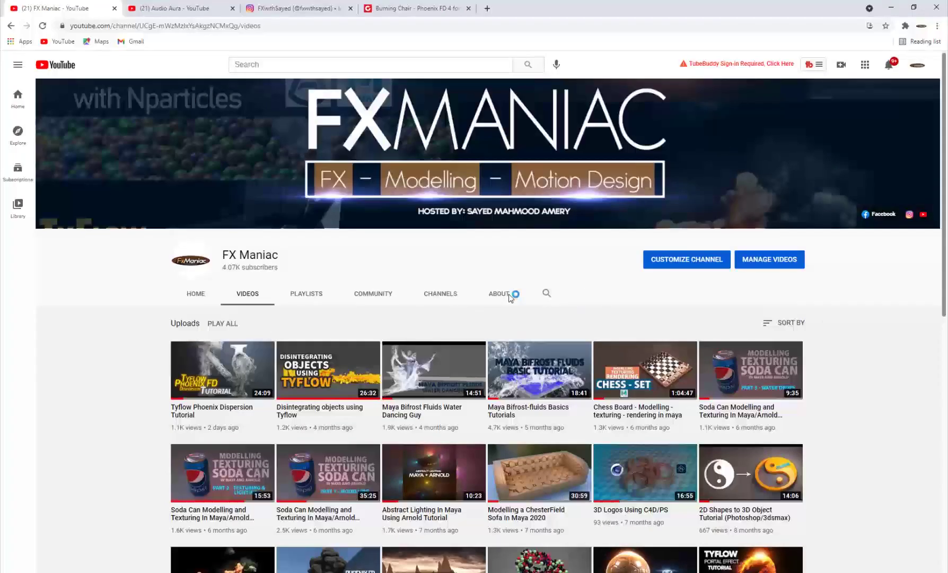